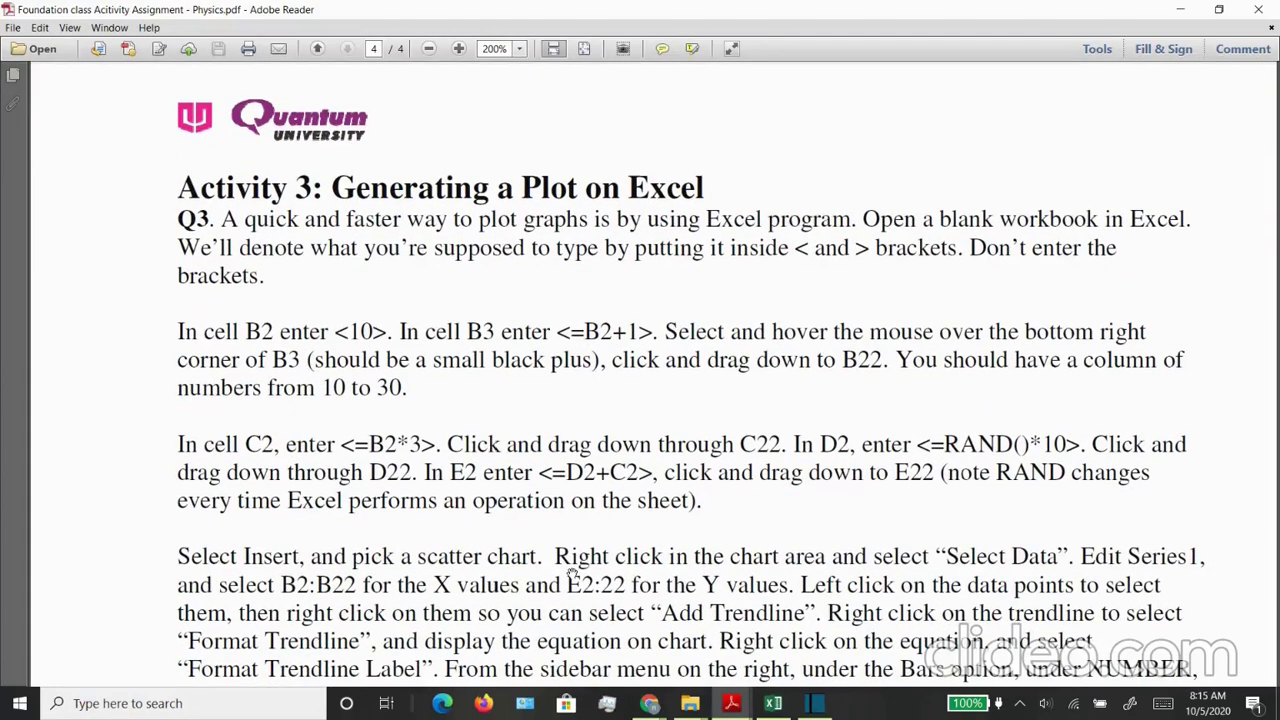
- Scroll through the Activity 3 PDF to the Practice Graph example and the freefall plotting task
{"action": "scroll", "coordinate": [572, 575], "scroll_direction": "down", "scroll_amount": 1}
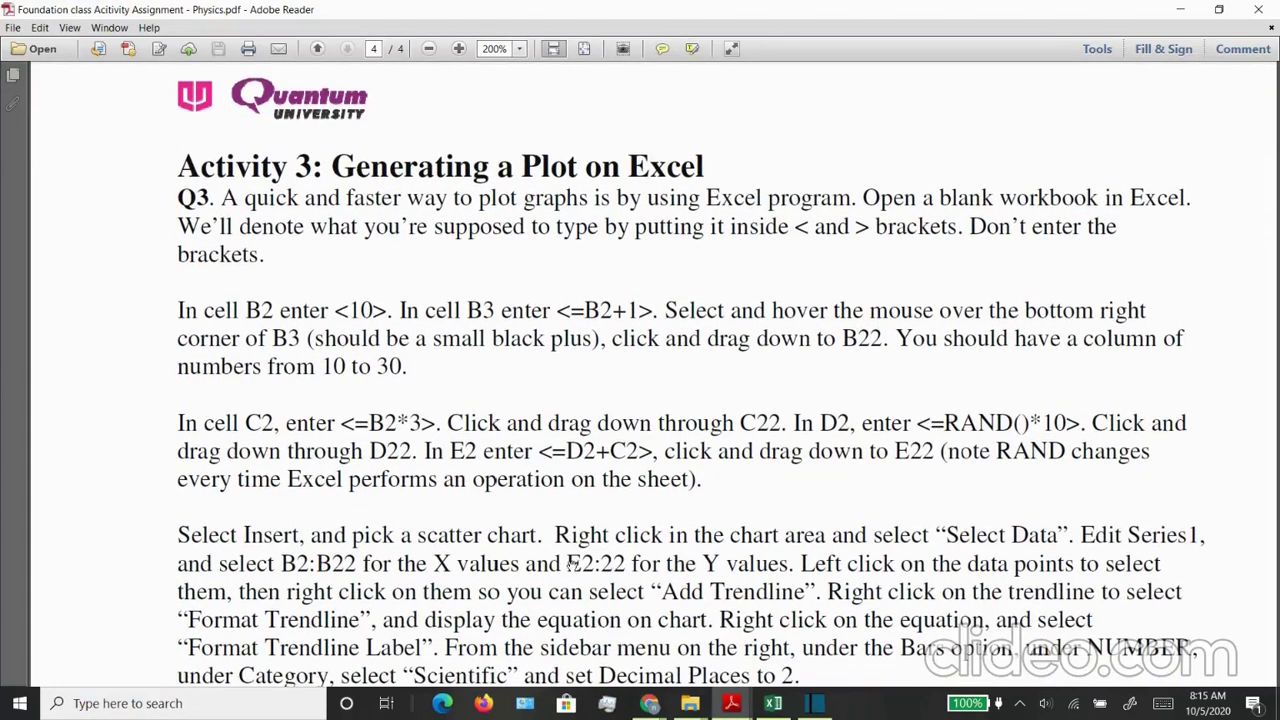
{"action": "scroll", "coordinate": [572, 564], "scroll_direction": "down", "scroll_amount": 1}
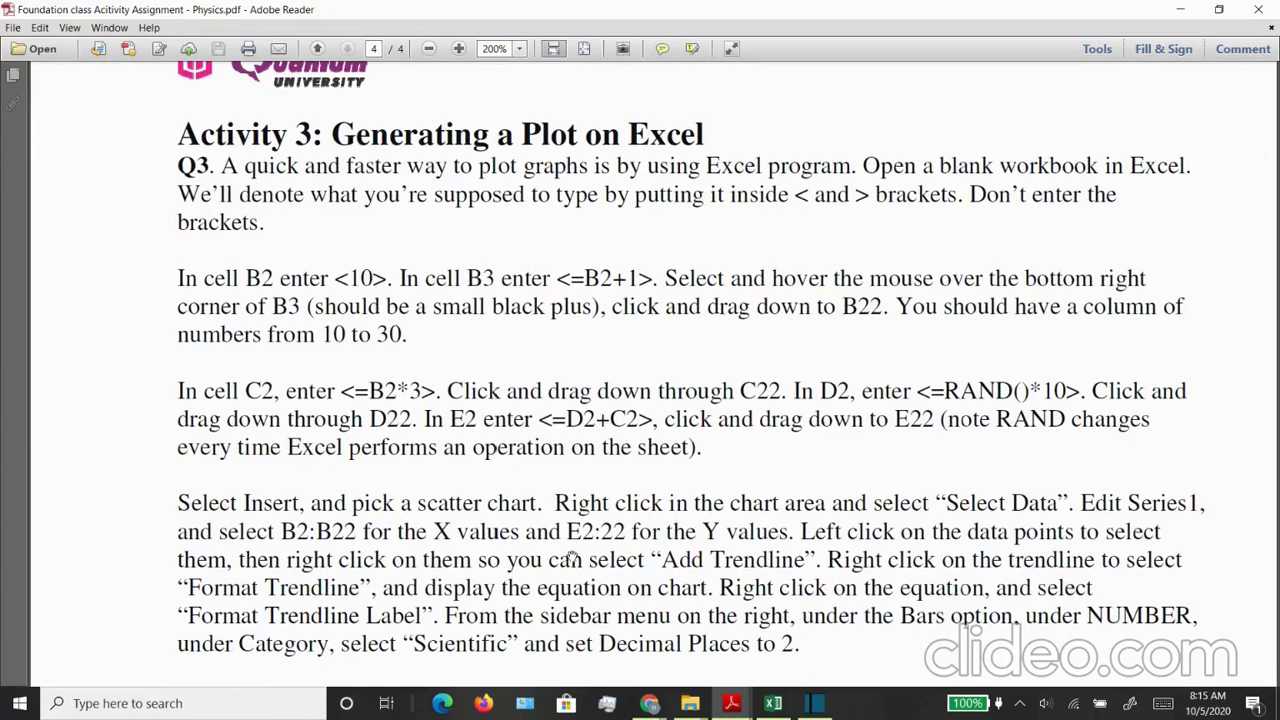
{"action": "scroll", "coordinate": [572, 556], "scroll_direction": "down", "scroll_amount": 1}
{"action": "scroll", "coordinate": [572, 550], "scroll_direction": "down", "scroll_amount": 1}
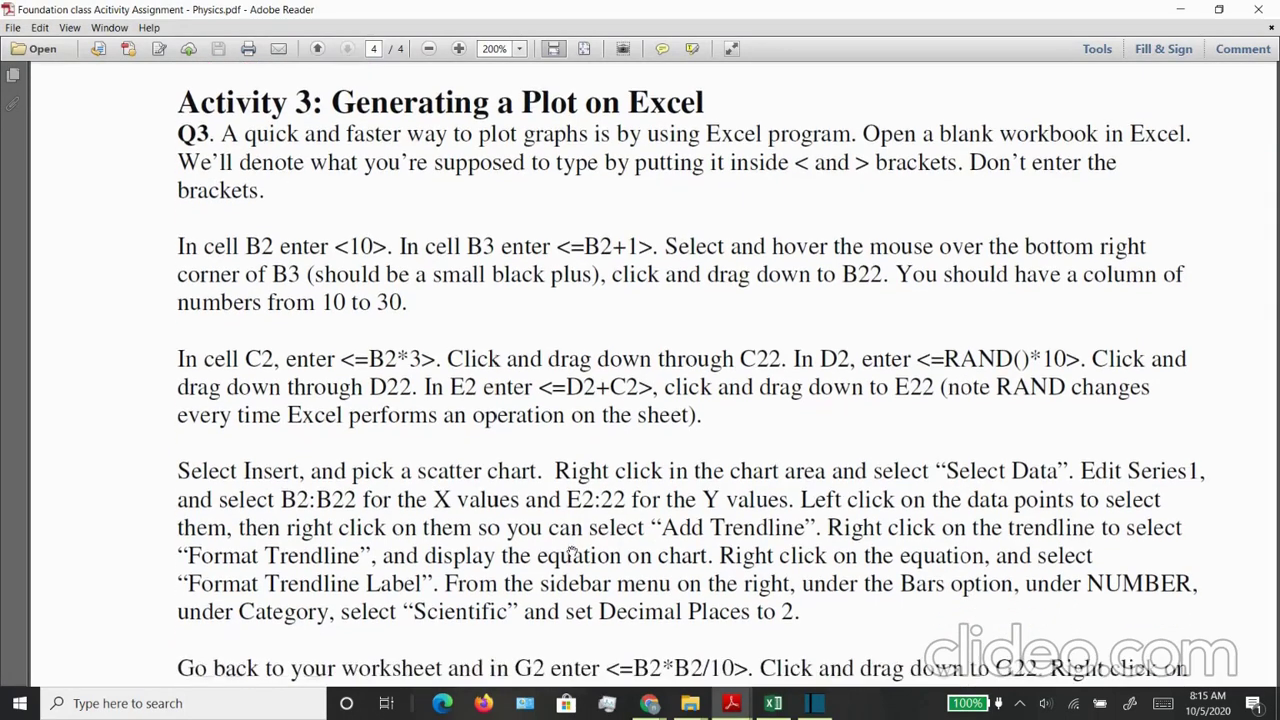
{"action": "scroll", "coordinate": [572, 550], "scroll_direction": "down", "scroll_amount": 2}
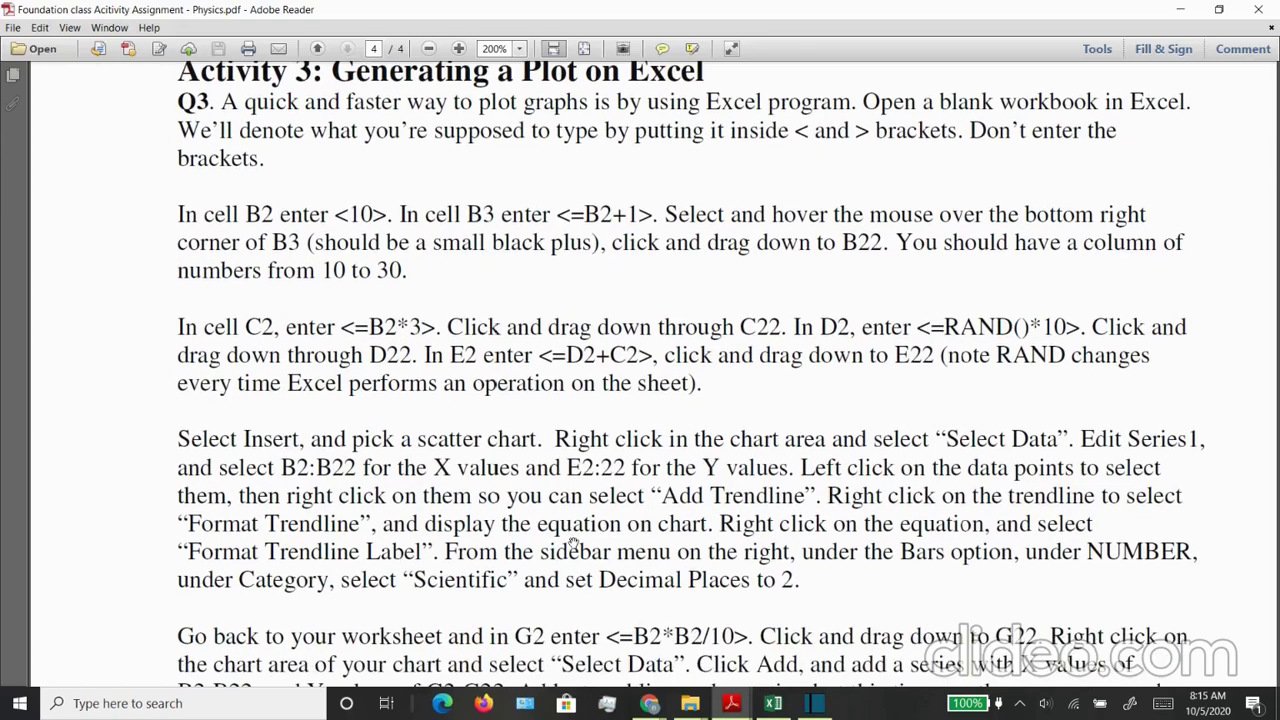
{"action": "scroll", "coordinate": [572, 541], "scroll_direction": "down", "scroll_amount": 5}
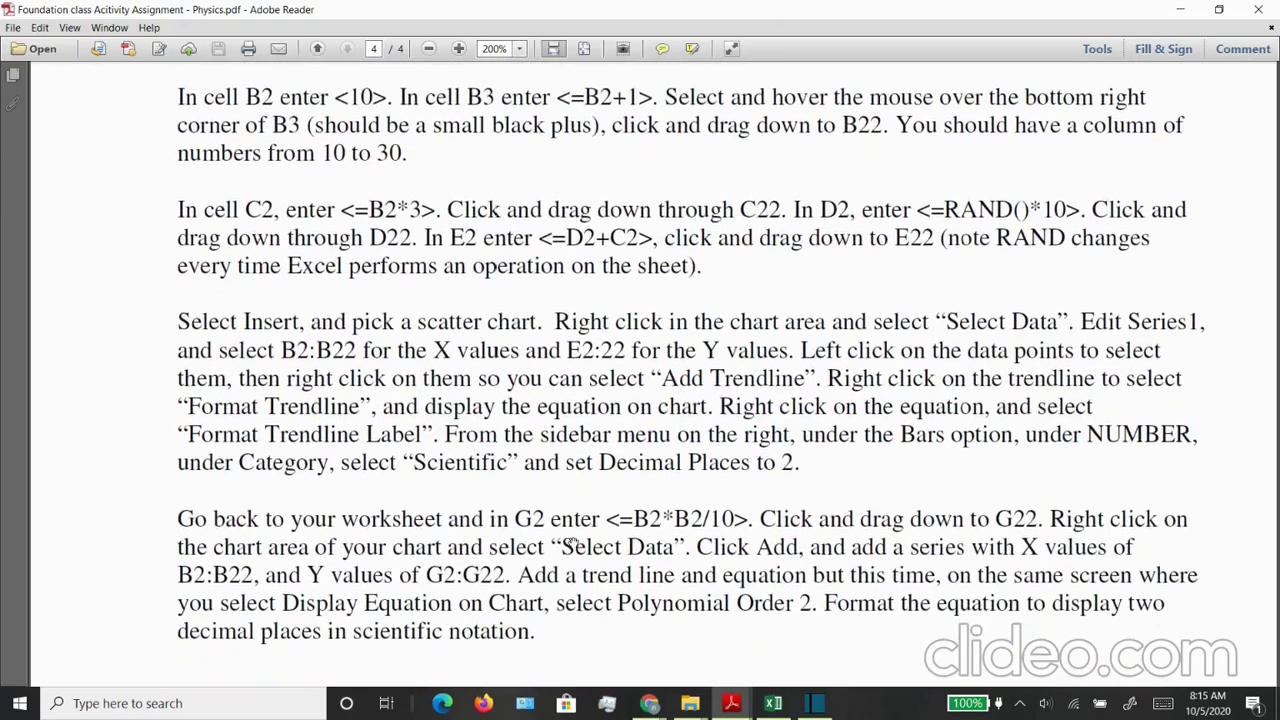
{"action": "scroll", "coordinate": [572, 543], "scroll_direction": "down", "scroll_amount": 4}
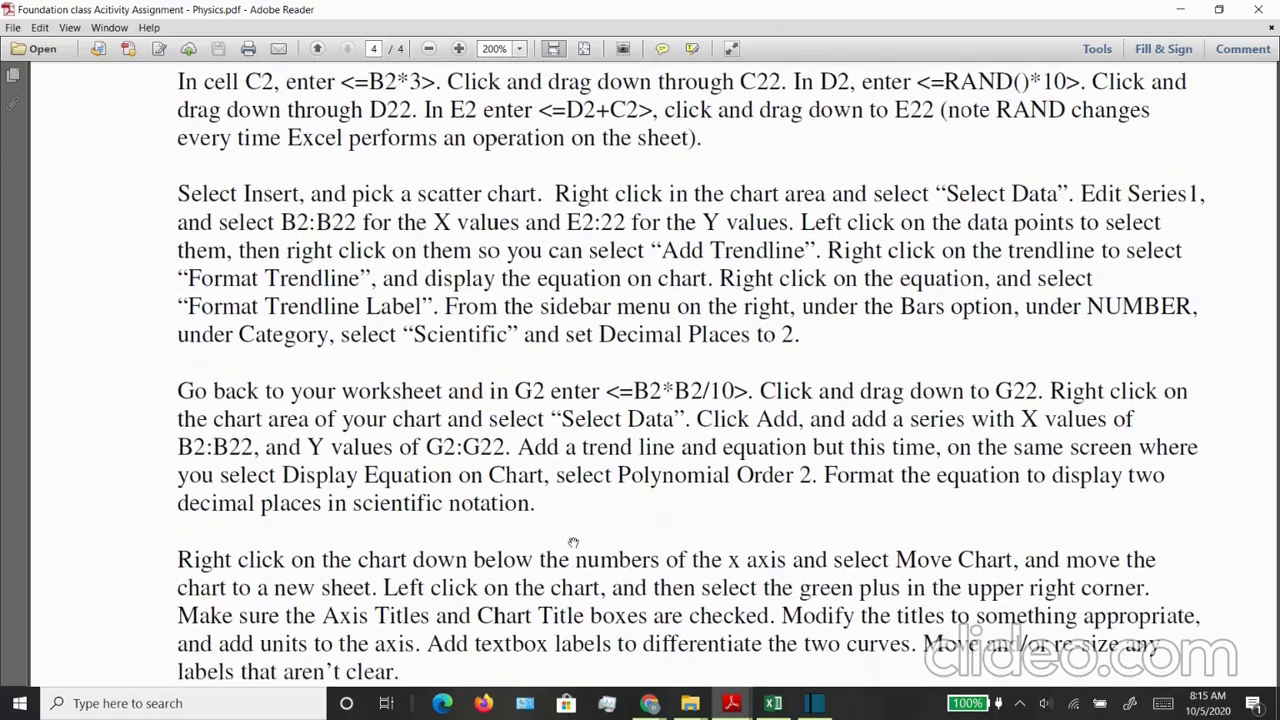
{"action": "scroll", "coordinate": [572, 541], "scroll_direction": "down", "scroll_amount": 3}
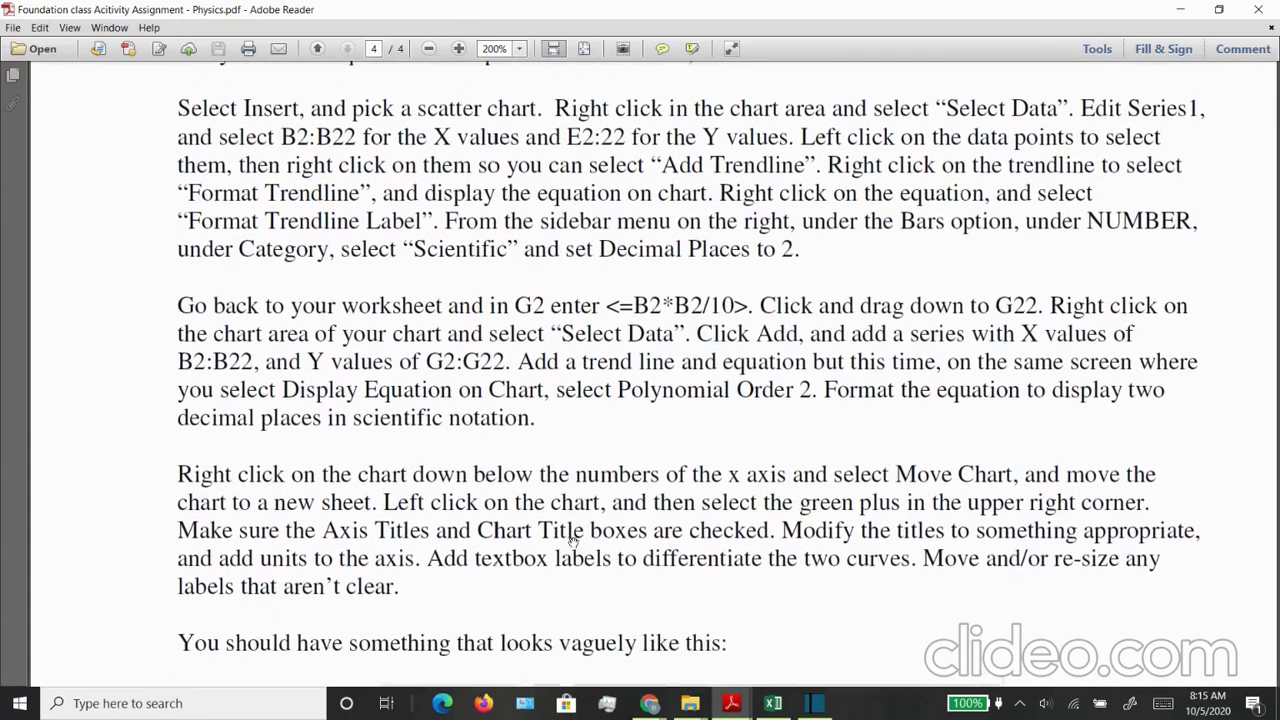
{"action": "scroll", "coordinate": [572, 541], "scroll_direction": "down", "scroll_amount": 4}
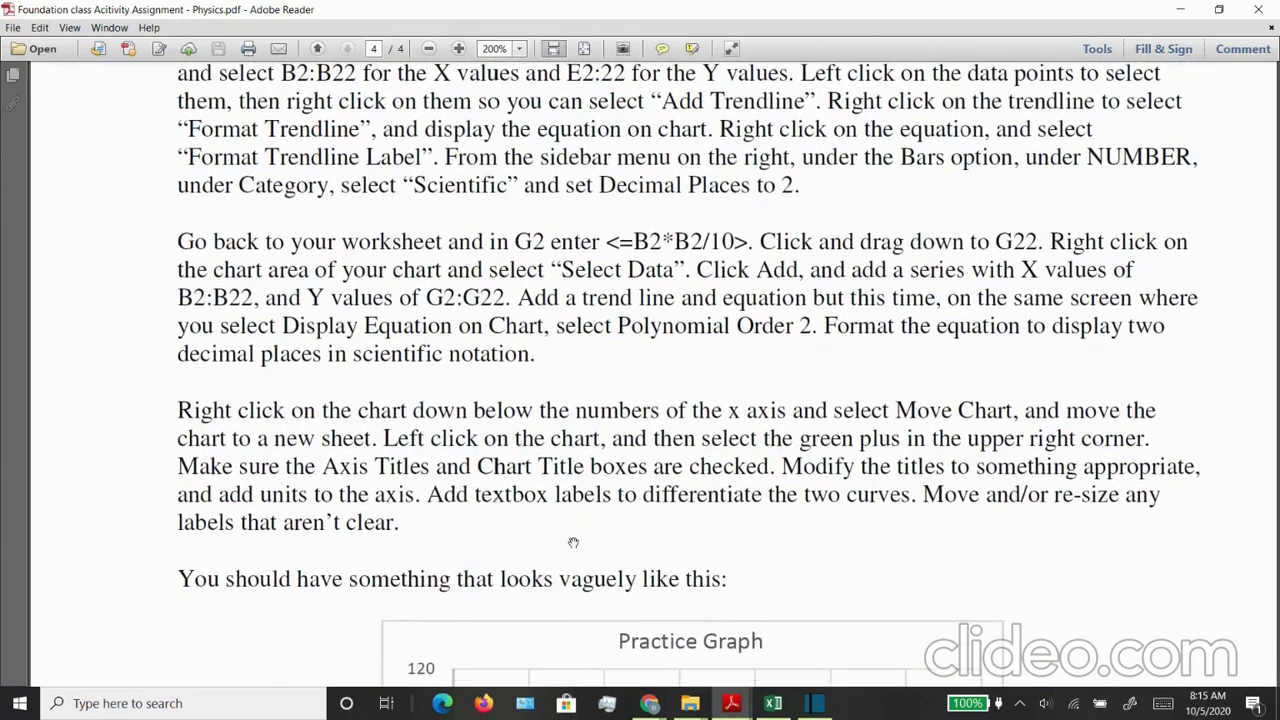
{"action": "scroll", "coordinate": [572, 541], "scroll_direction": "down", "scroll_amount": 5}
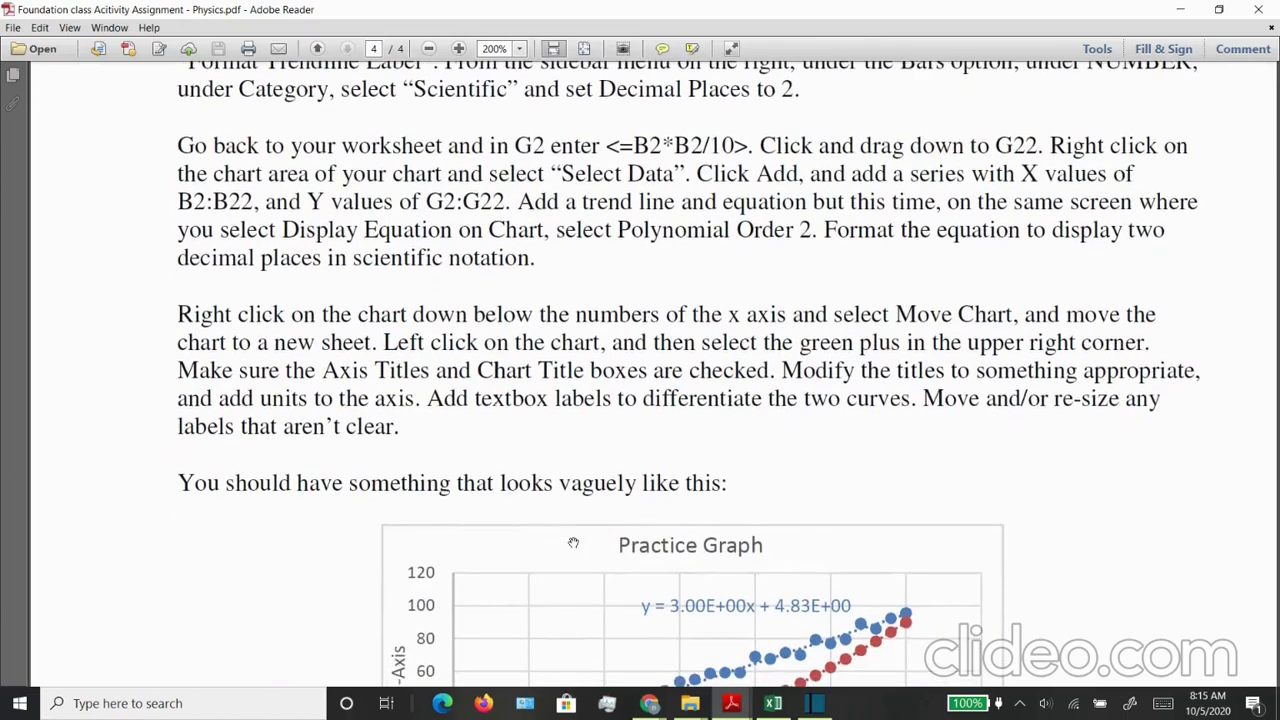
{"action": "scroll", "coordinate": [573, 542], "scroll_direction": "down", "scroll_amount": 5}
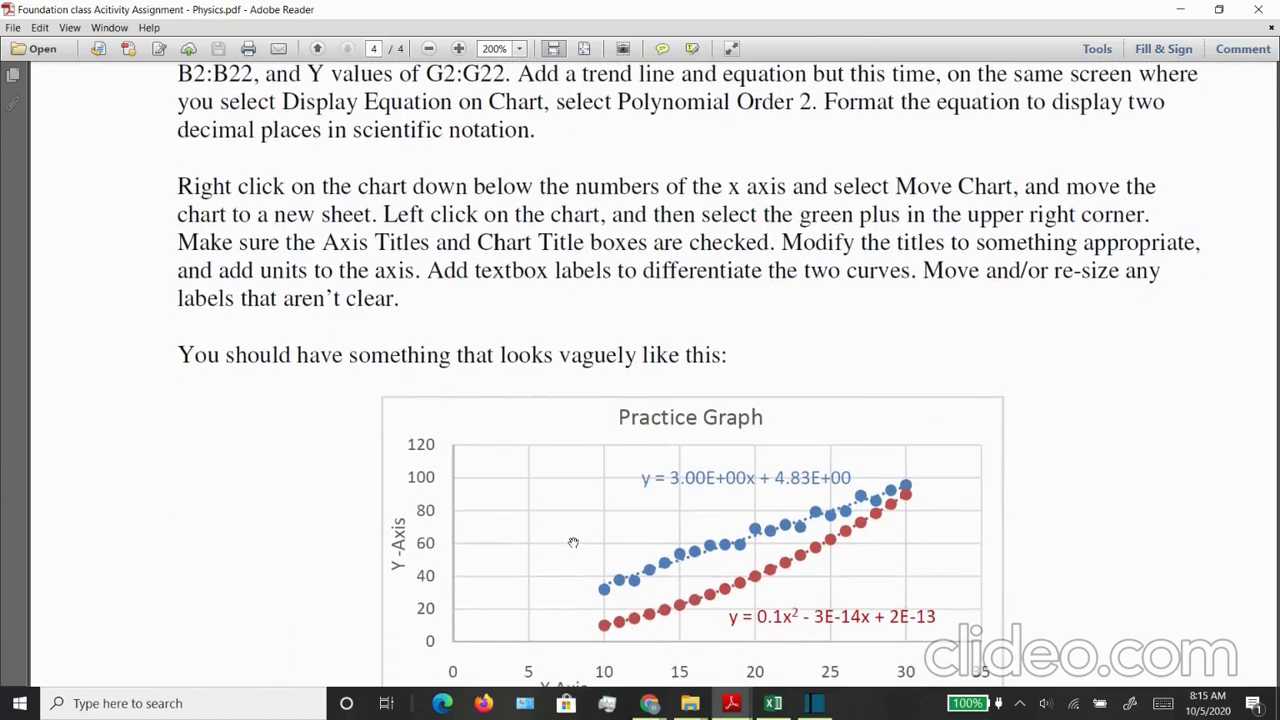
{"action": "scroll", "coordinate": [573, 543], "scroll_direction": "down", "scroll_amount": 6}
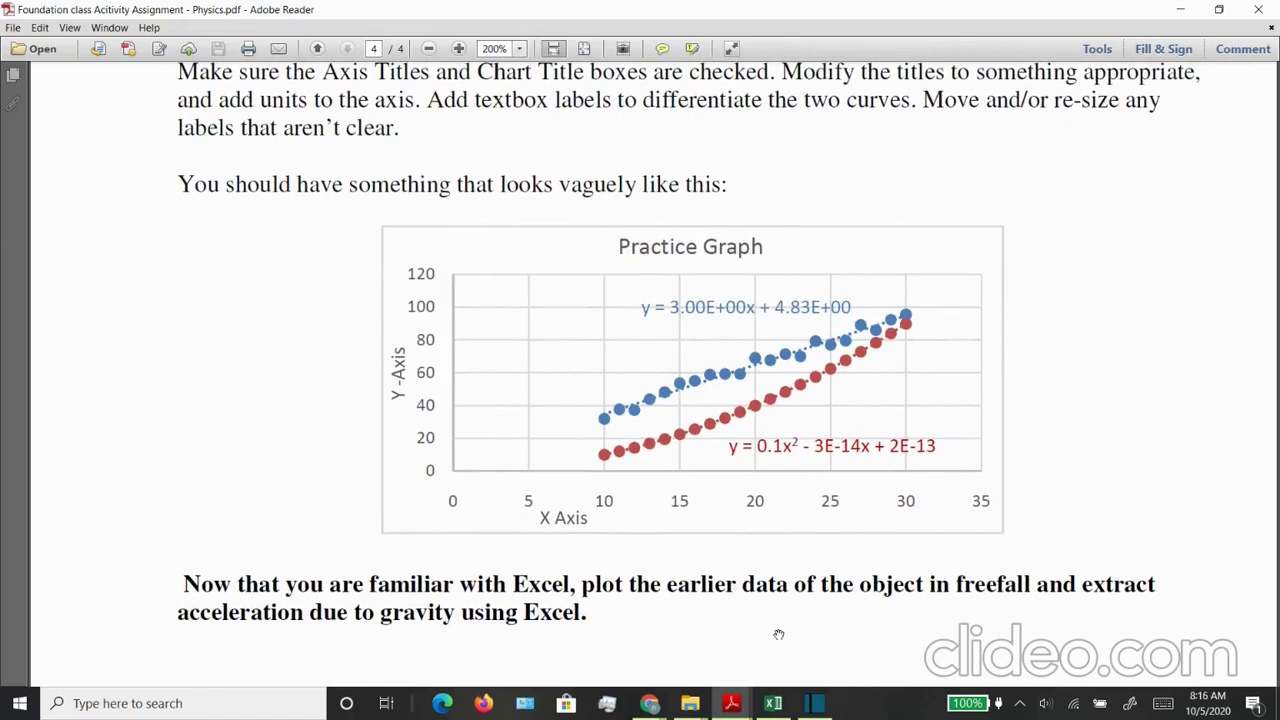
{"action": "scroll", "coordinate": [779, 634], "scroll_direction": "down", "scroll_amount": 2}
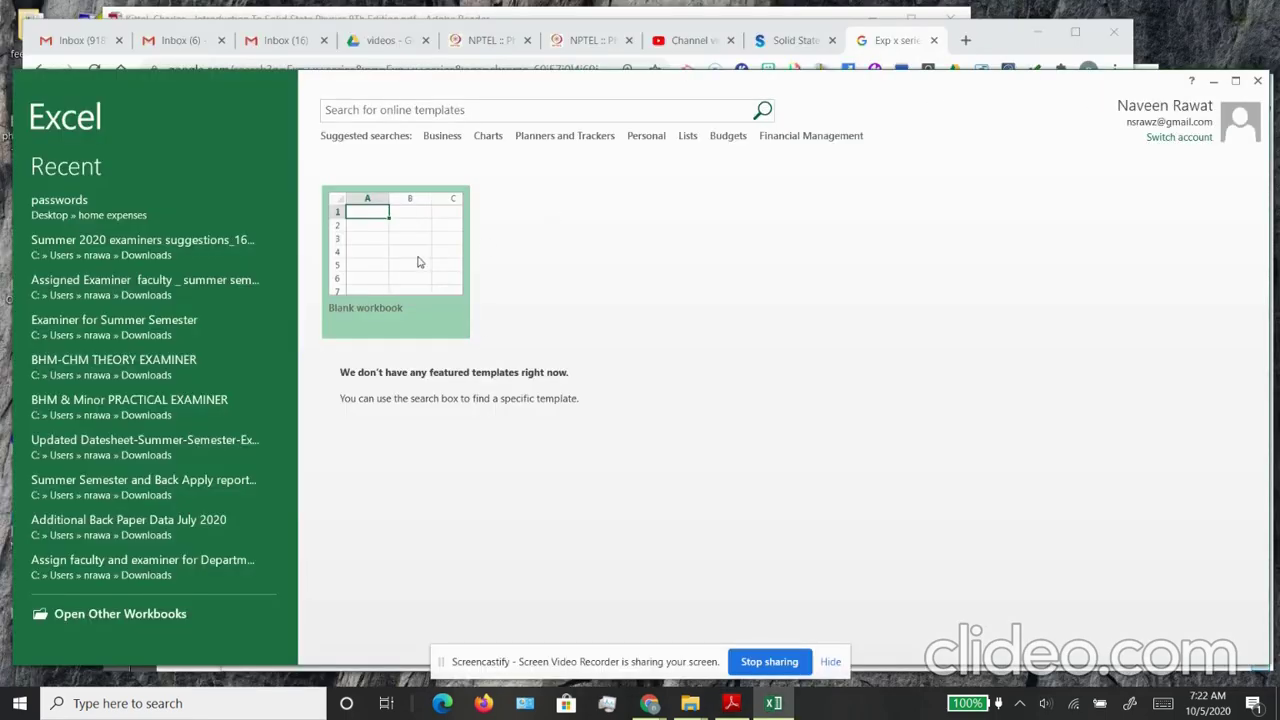
- Create a blank workbook and enter the starting value 10 in B2
{"action": "left_click", "coordinate": [418, 258]}
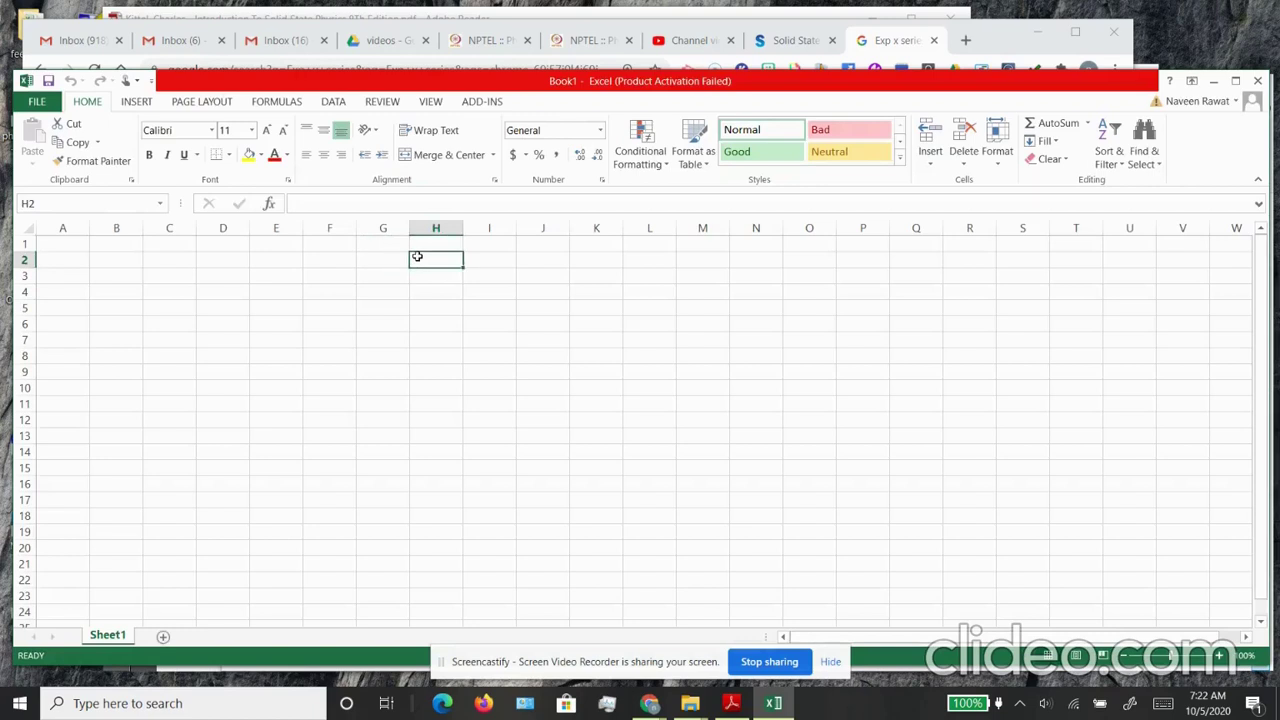
{"action": "left_click", "coordinate": [113, 262]}
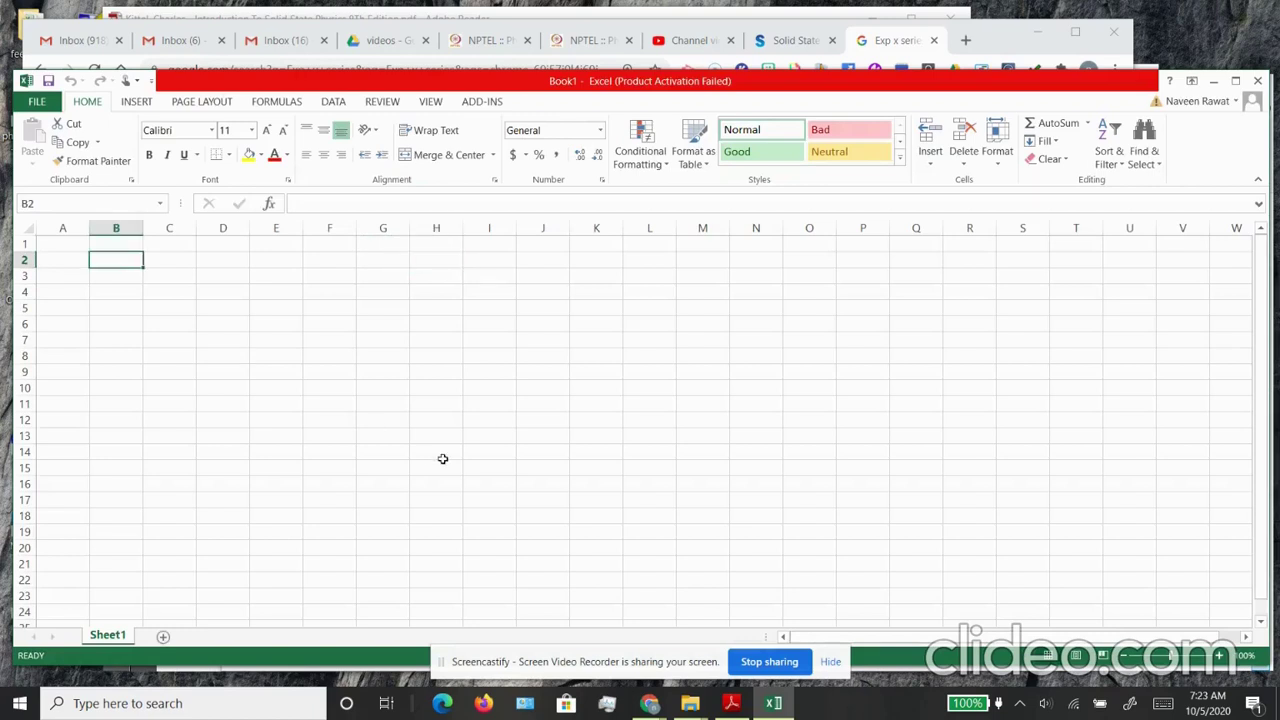
{"action": "left_click", "coordinate": [829, 662]}
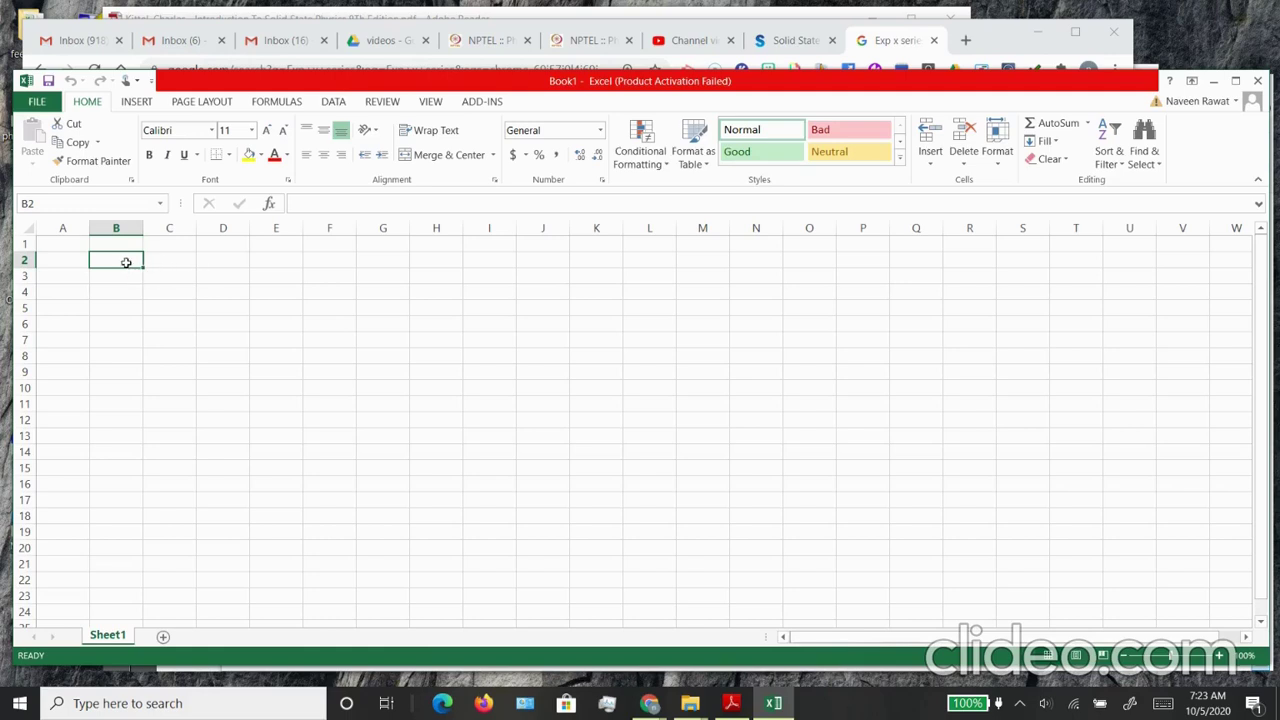
{"action": "type", "text": "10"}
{"action": "key", "text": "Return"}
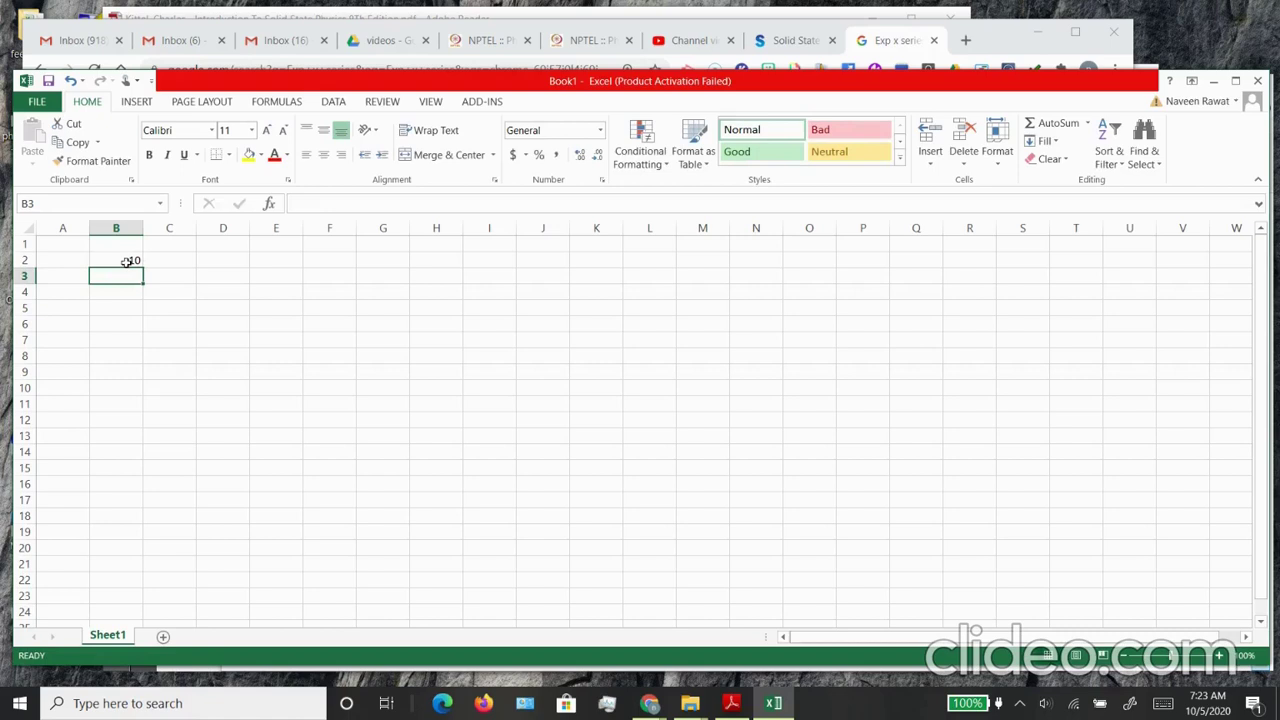
- Enter =B2+1 in B3 and fill it down to B22, counting up to 30
{"action": "type", "text": "="}
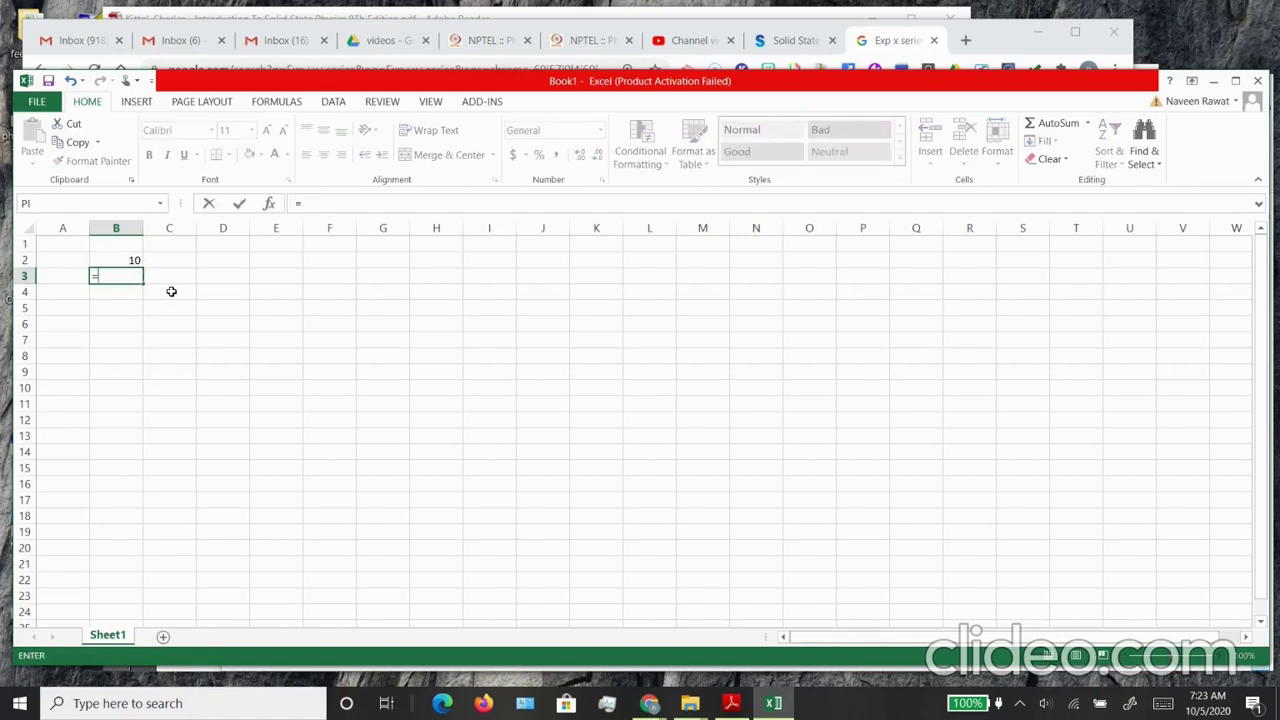
{"action": "type", "text": "B2+1"}
{"action": "key", "text": "Return"}
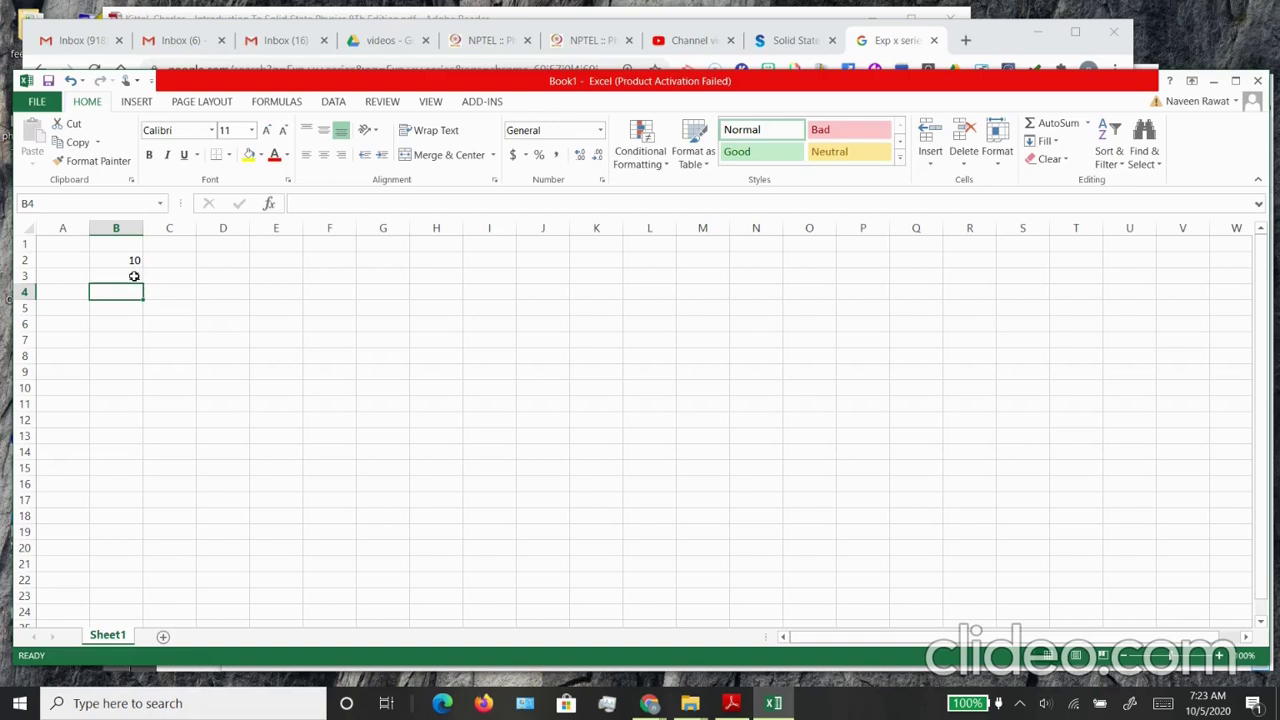
{"action": "left_click", "coordinate": [134, 276]}
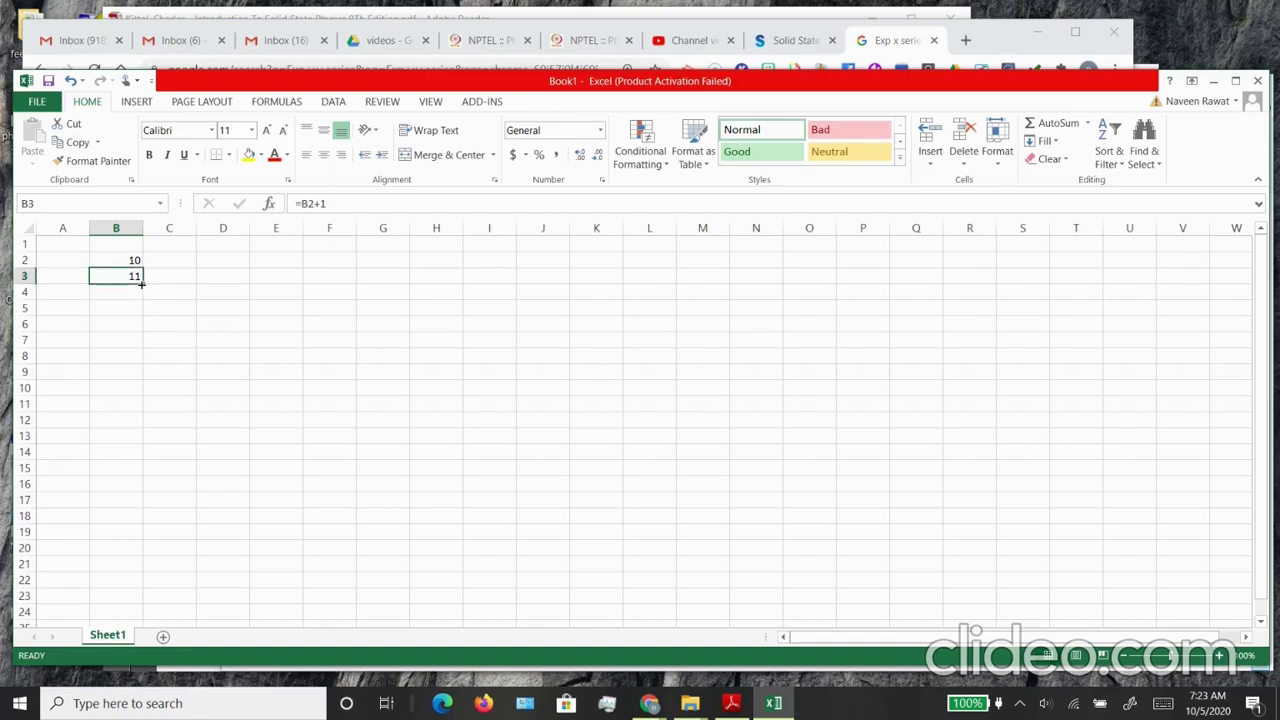
{"action": "left_click_drag", "start_coordinate": [141, 284], "coordinate": [141, 456]}
{"action": "scroll", "coordinate": [143, 457], "scroll_direction": "down", "scroll_amount": 1}
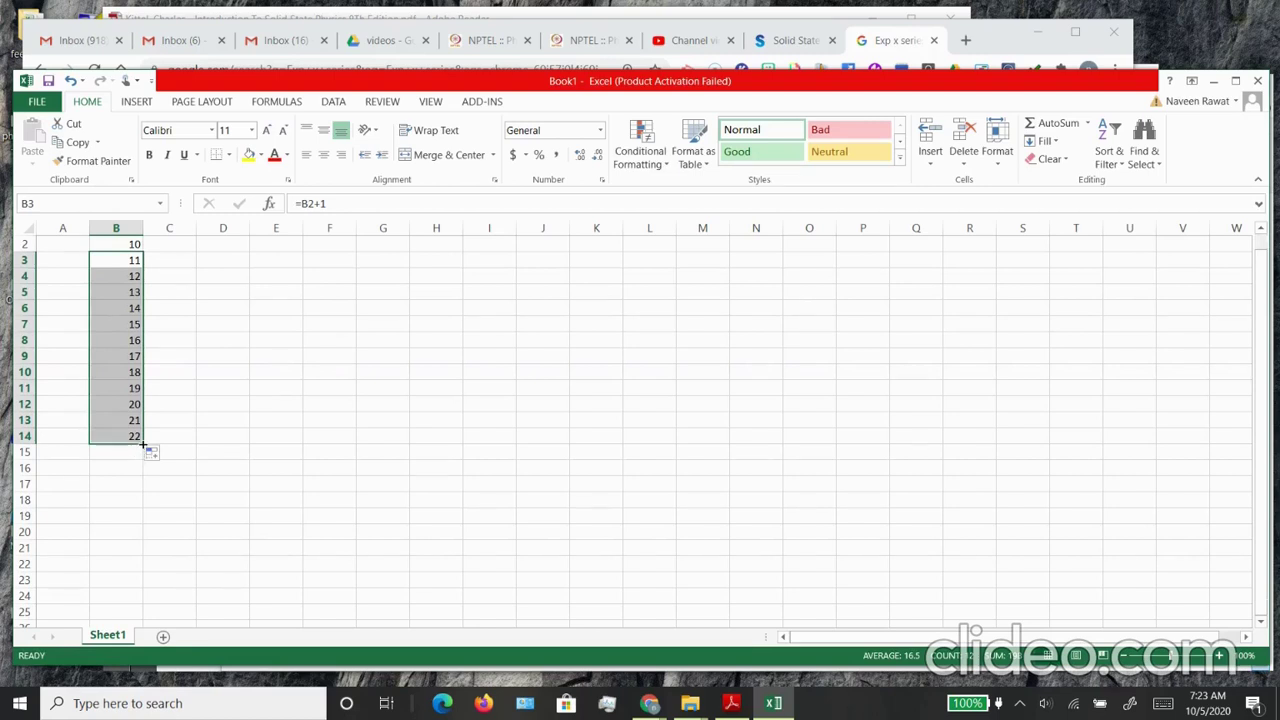
{"action": "left_click_drag", "start_coordinate": [145, 448], "coordinate": [142, 567]}
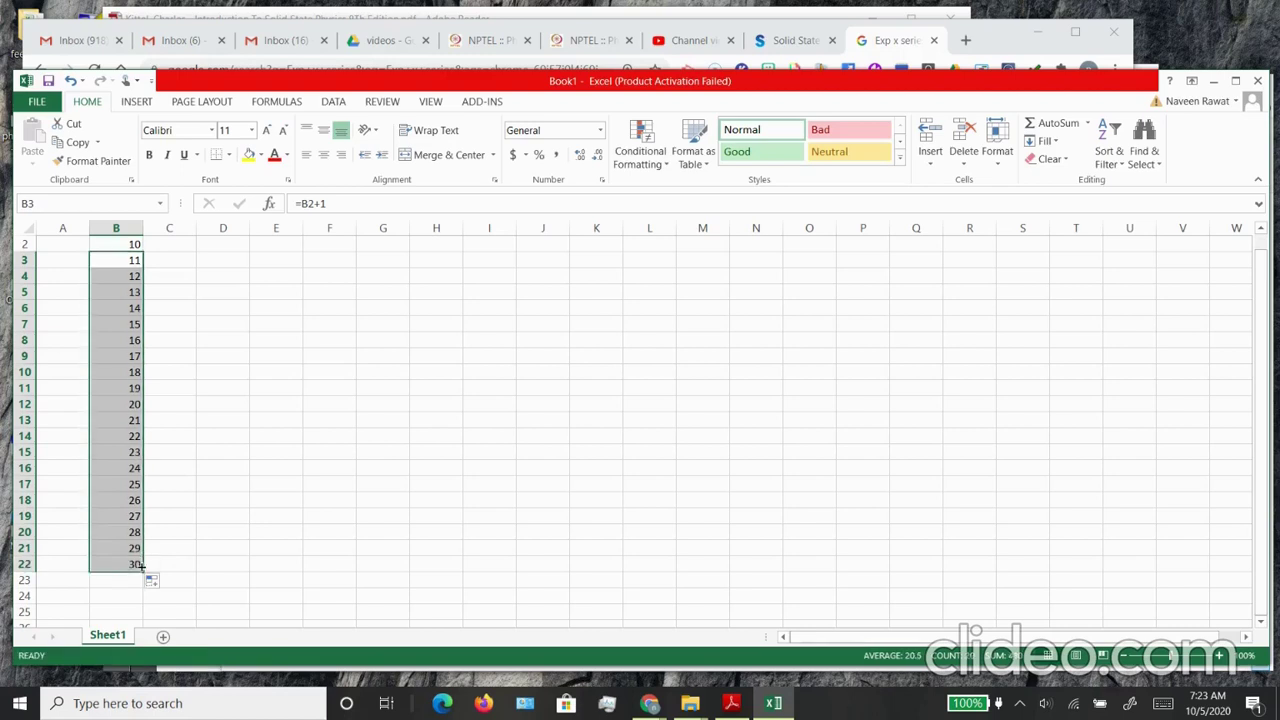
{"action": "scroll", "coordinate": [142, 566], "scroll_direction": "up", "scroll_amount": 1}
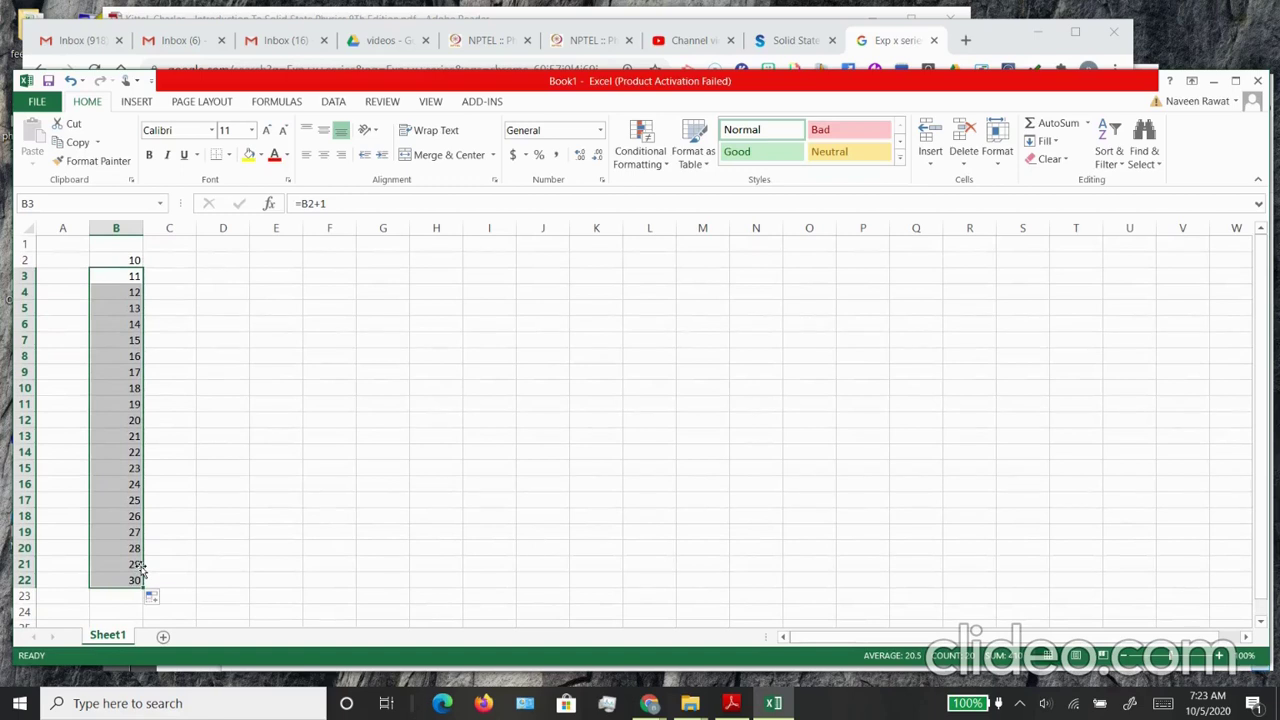
- Enter =B2*3 in C2 and =B3*3 in C3, then fill the formula down to C22
{"action": "left_click", "coordinate": [163, 259]}
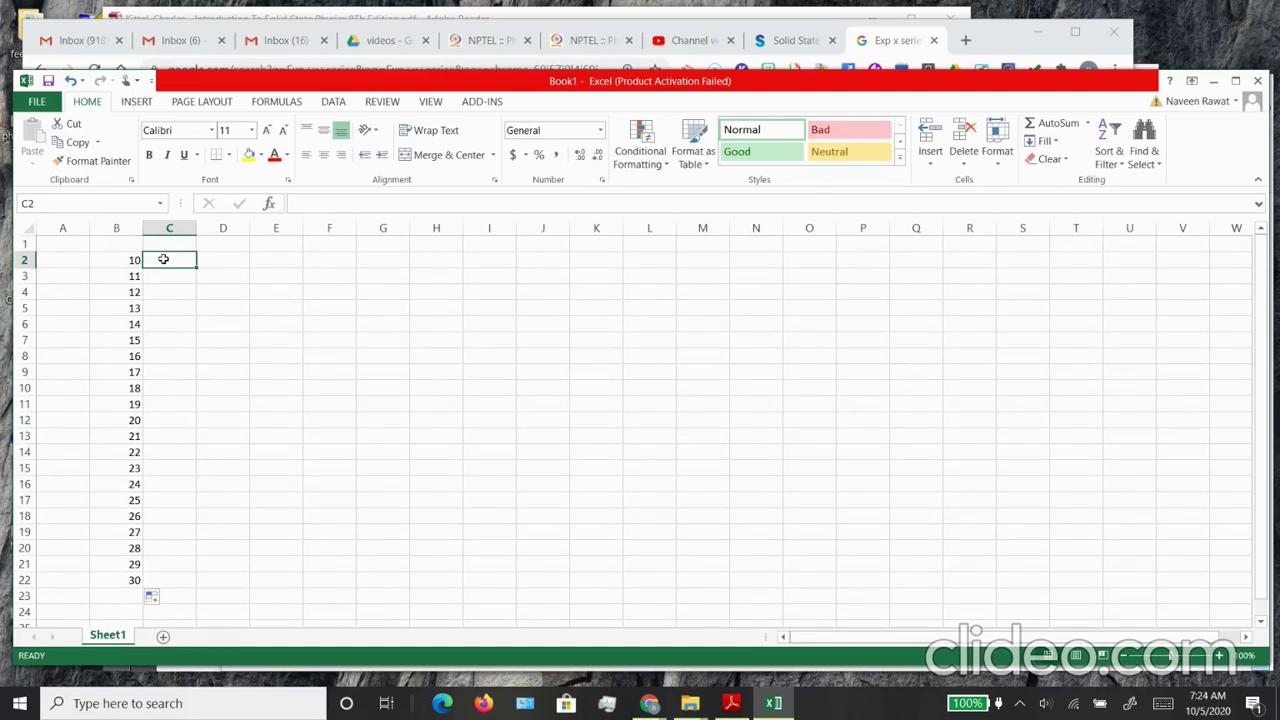
{"action": "type", "text": "="}
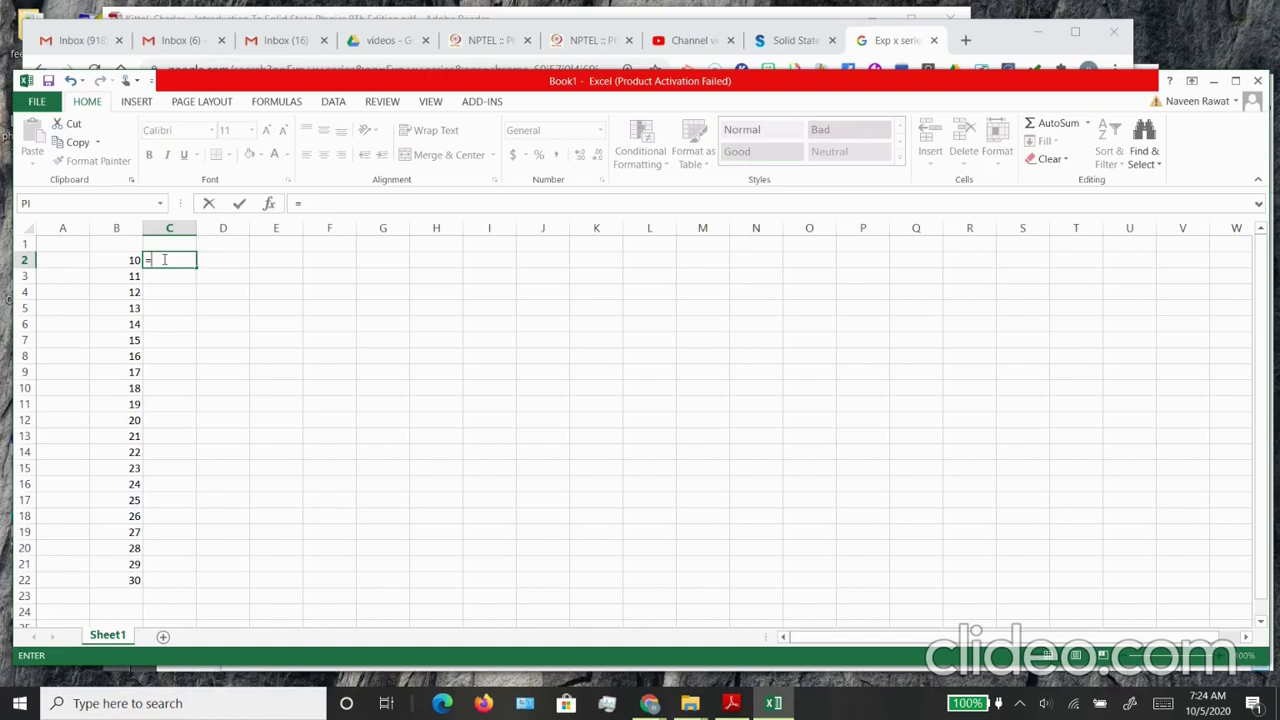
{"action": "type", "text": "b2"}
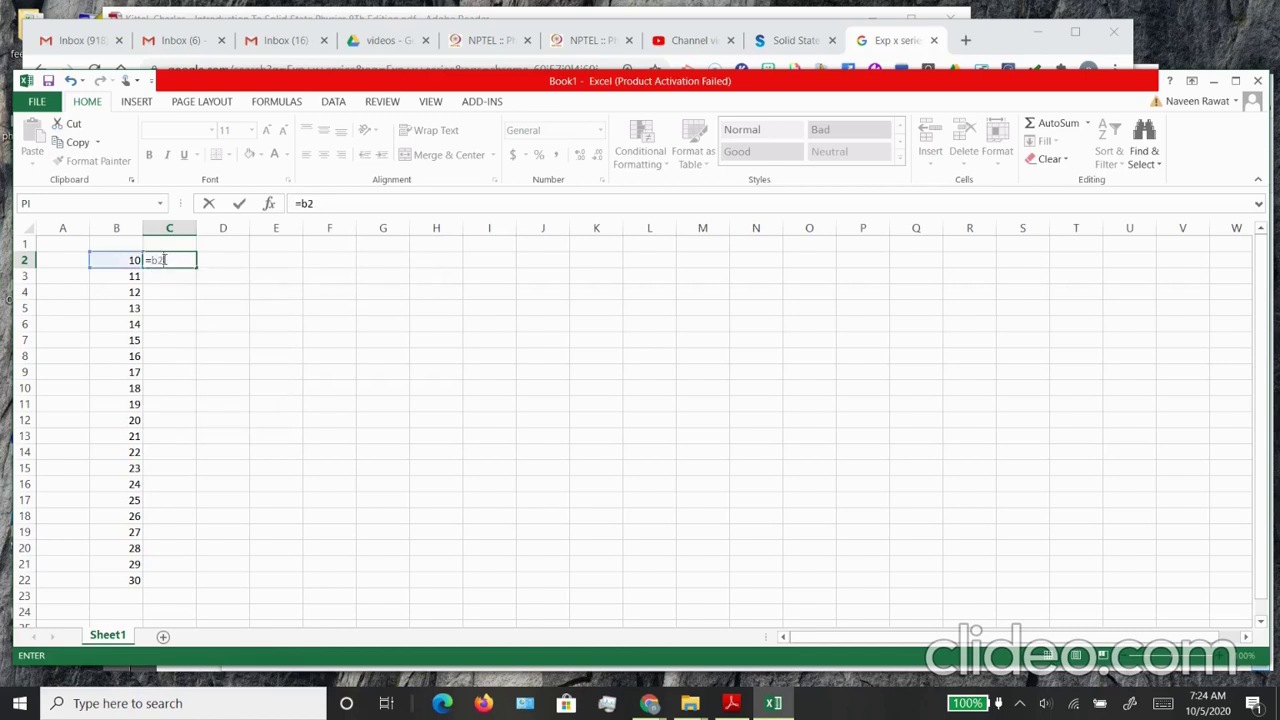
{"action": "type", "text": "*3"}
{"action": "key", "text": "Return"}
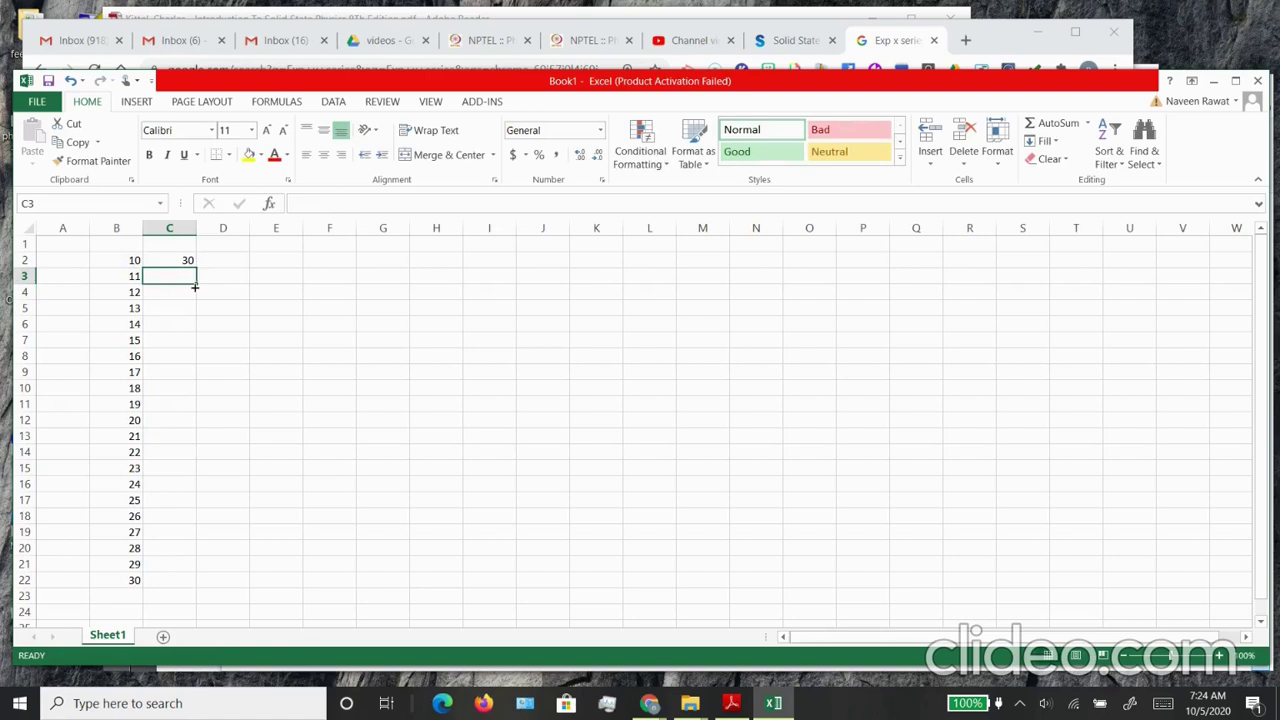
{"action": "type", "text": "="}
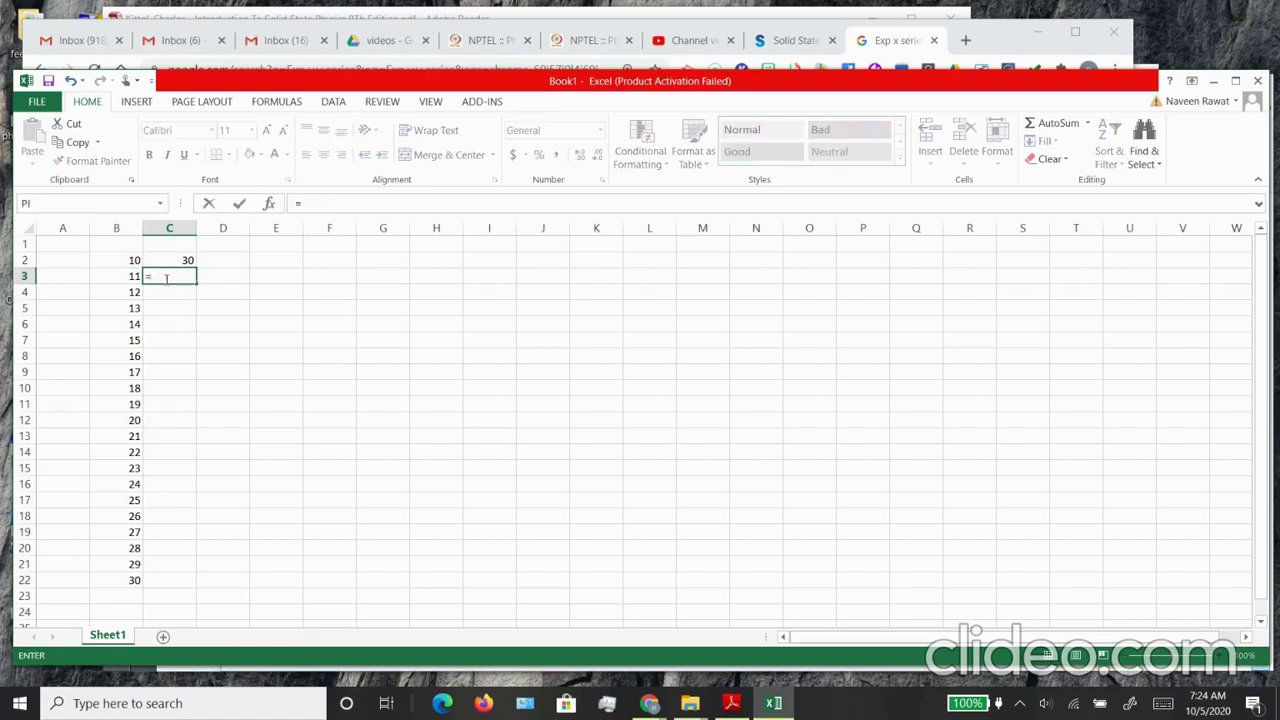
{"action": "left_click", "coordinate": [132, 276]}
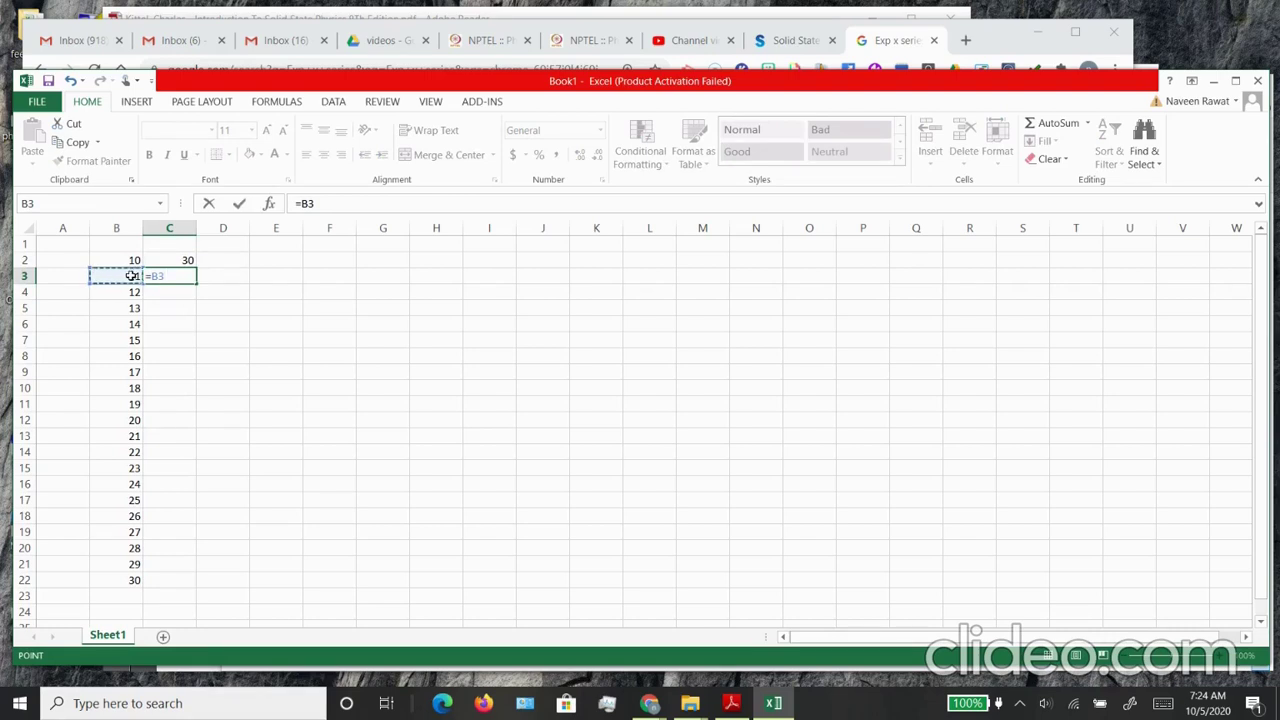
{"action": "type", "text": "*3"}
{"action": "key", "text": "Return"}
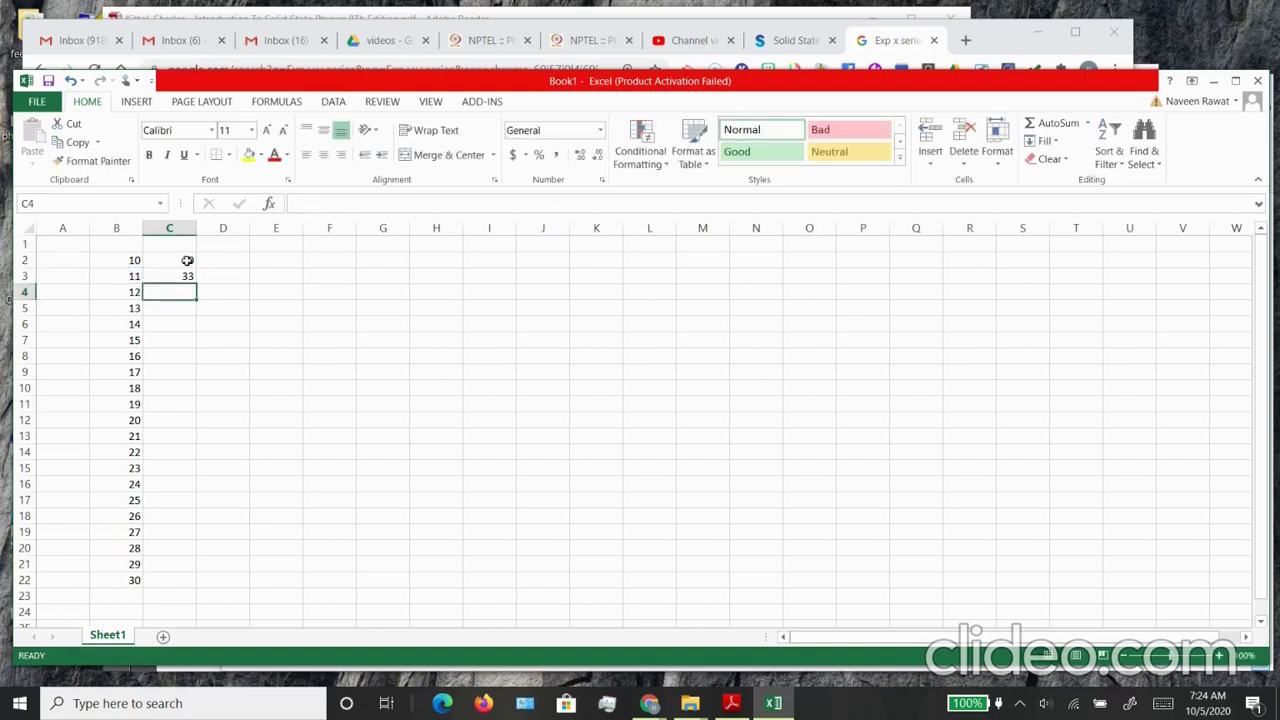
{"action": "left_click_drag", "start_coordinate": [187, 260], "coordinate": [190, 280]}
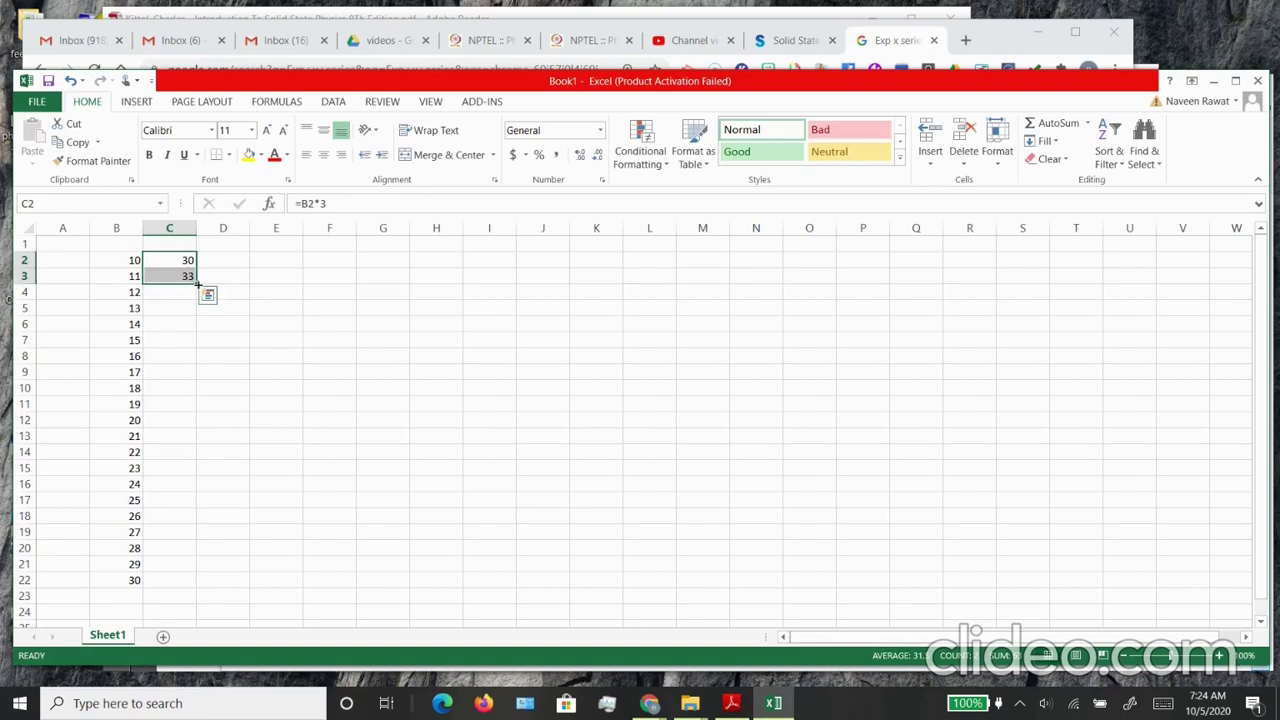
{"action": "double_click", "coordinate": [197, 285]}
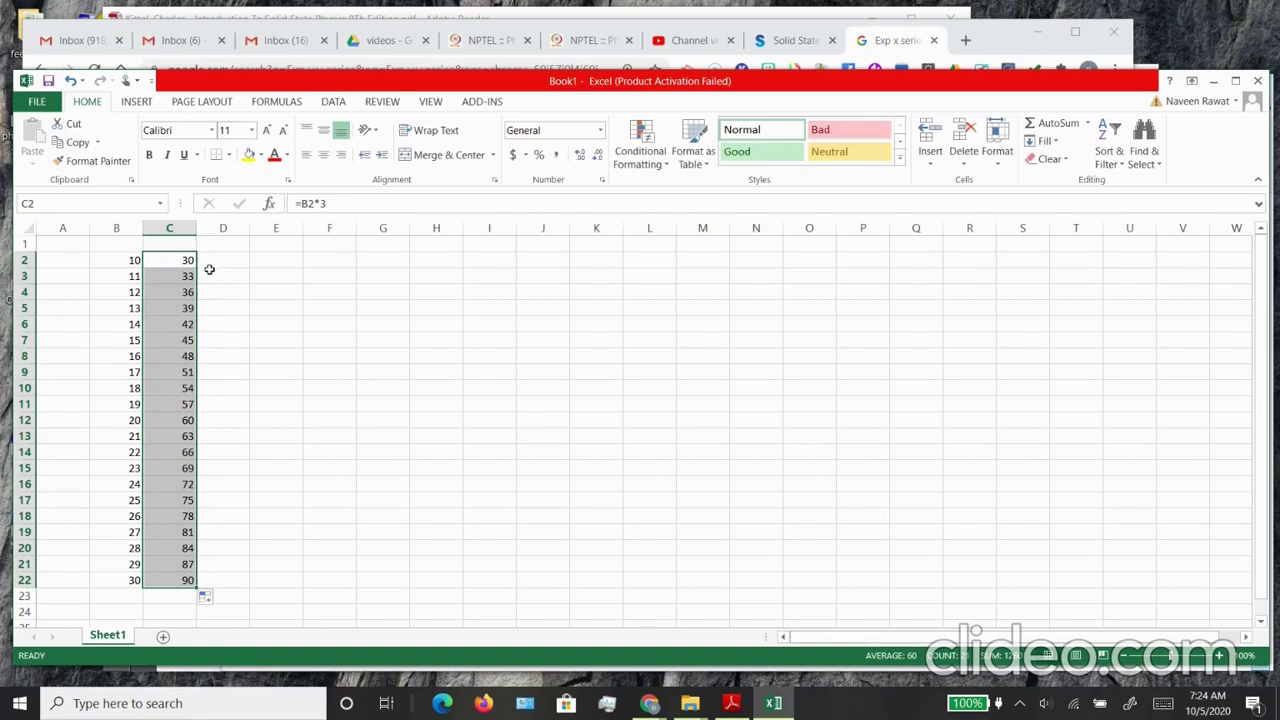
- Enter =RAND()*10 in D2 and copy it down through D22
{"action": "left_click", "coordinate": [216, 262]}
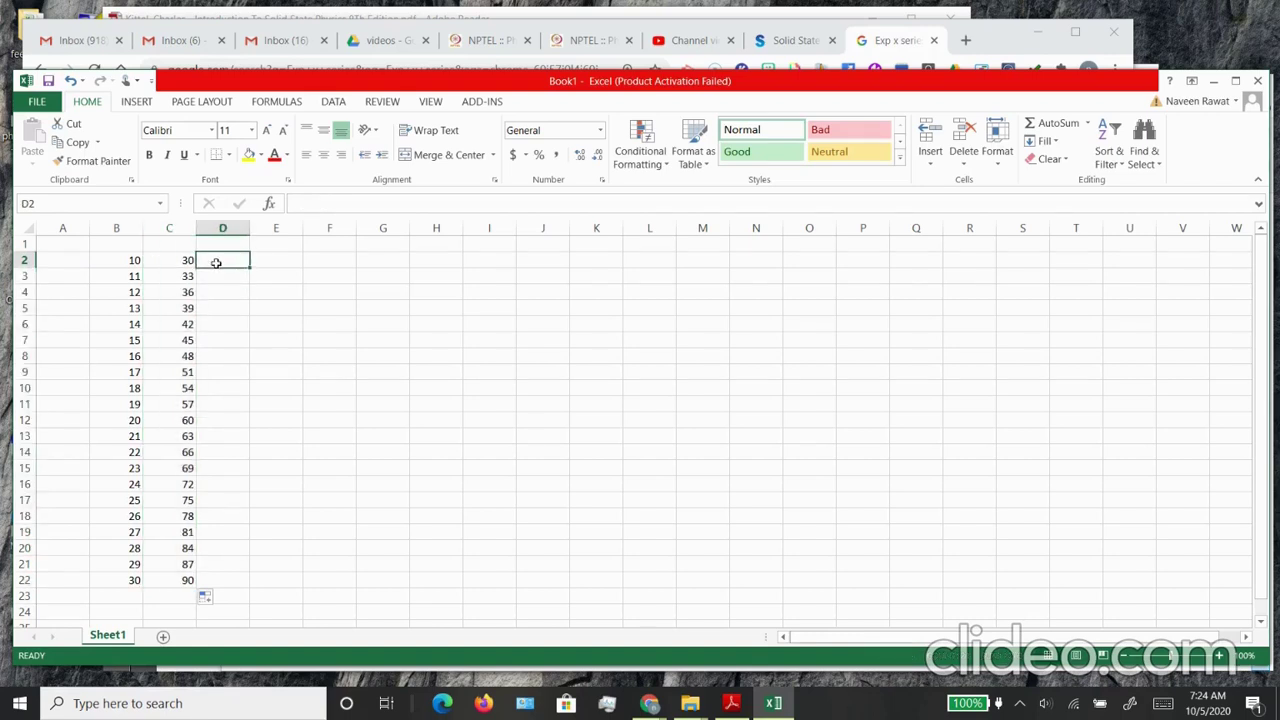
{"action": "type", "text": "="}
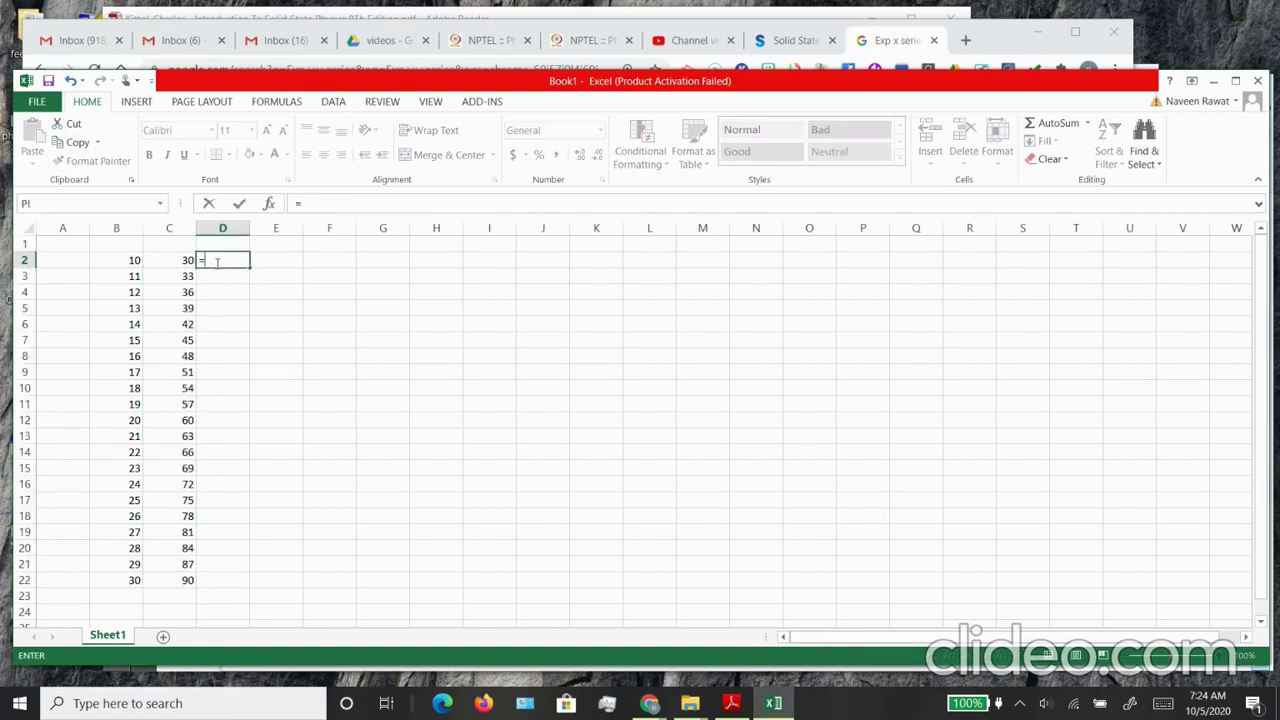
{"action": "type", "text": "RAND"}
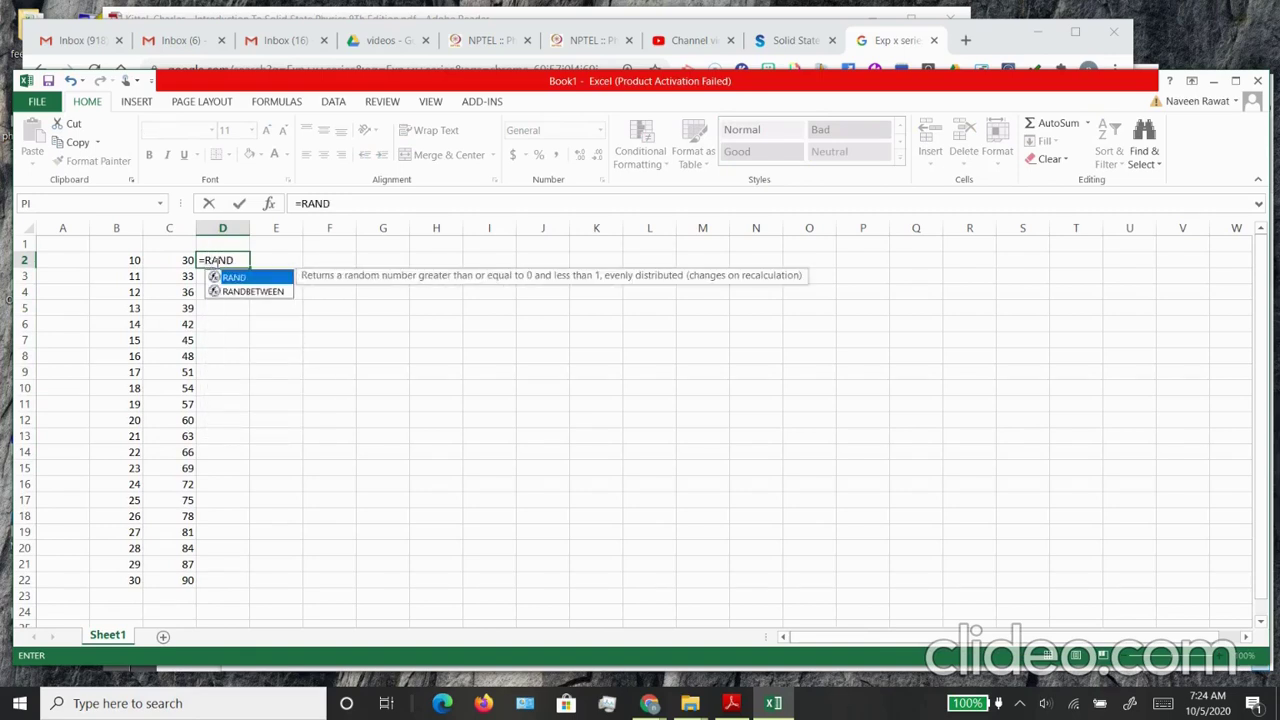
{"action": "type", "text": "()"}
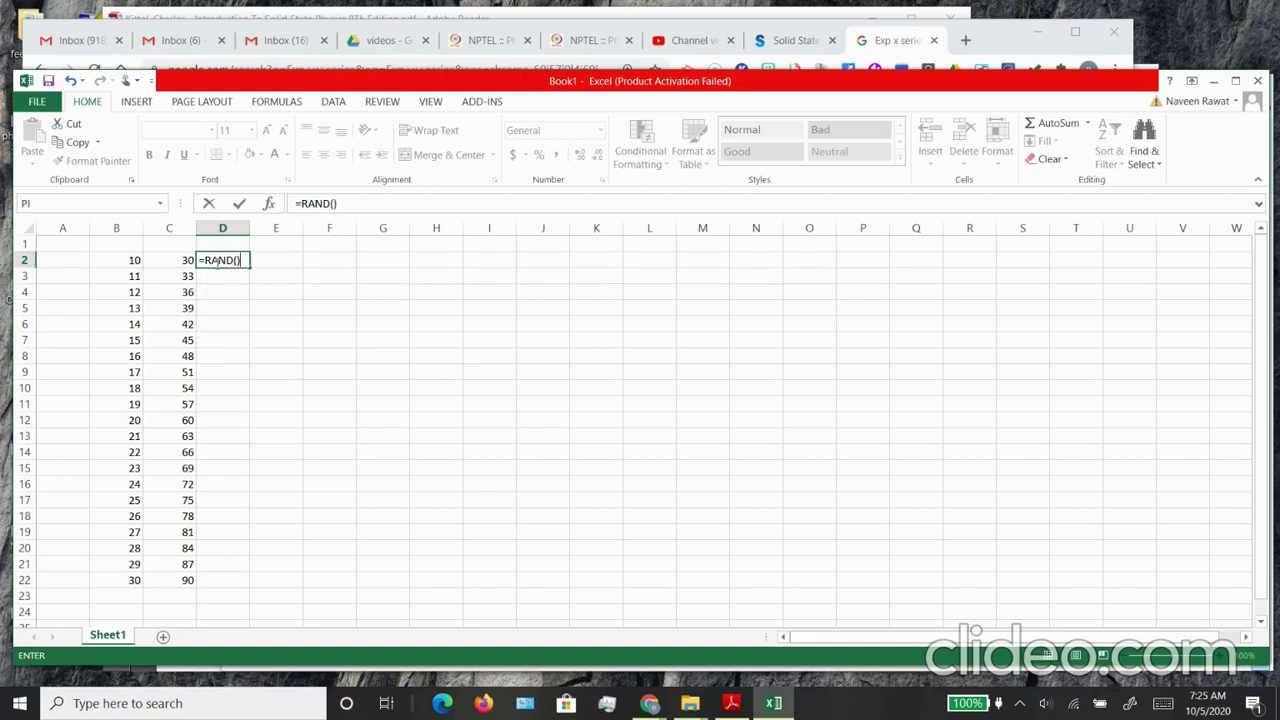
{"action": "type", "text": "*10"}
{"action": "key", "text": "Return"}
{"action": "left_click", "coordinate": [240, 262]}
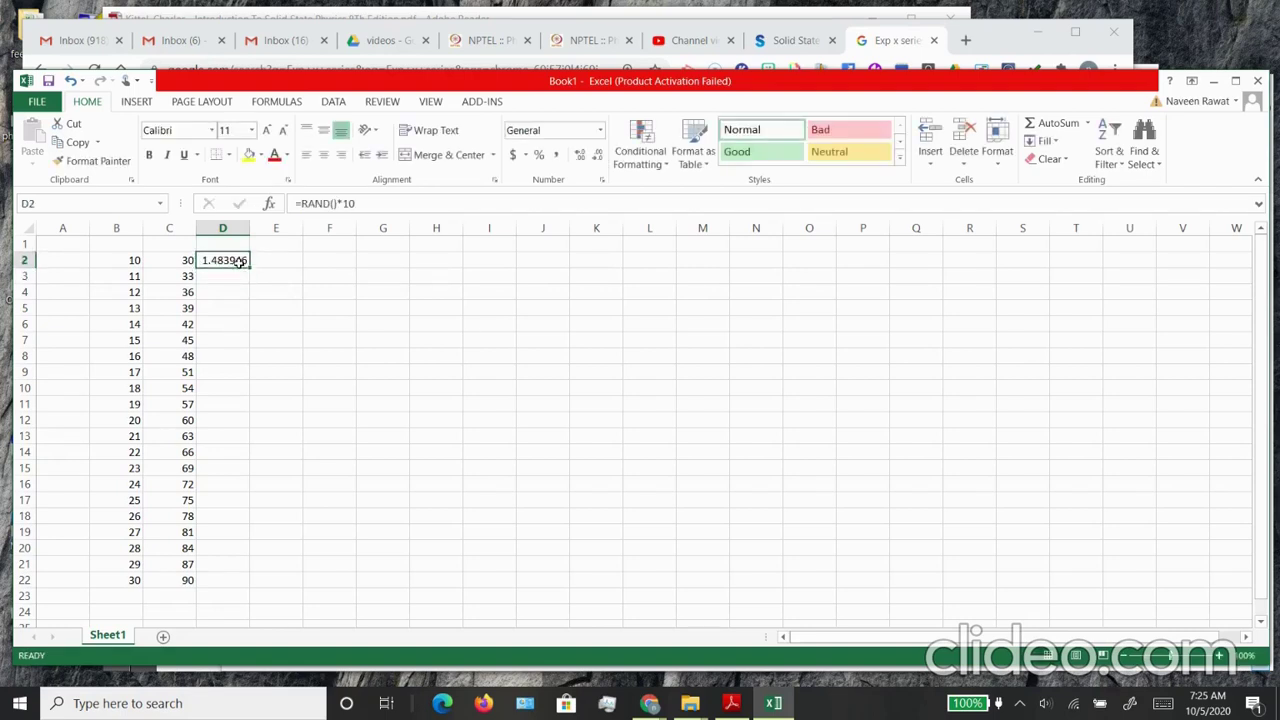
{"action": "left_click_drag", "start_coordinate": [249, 268], "coordinate": [232, 582]}
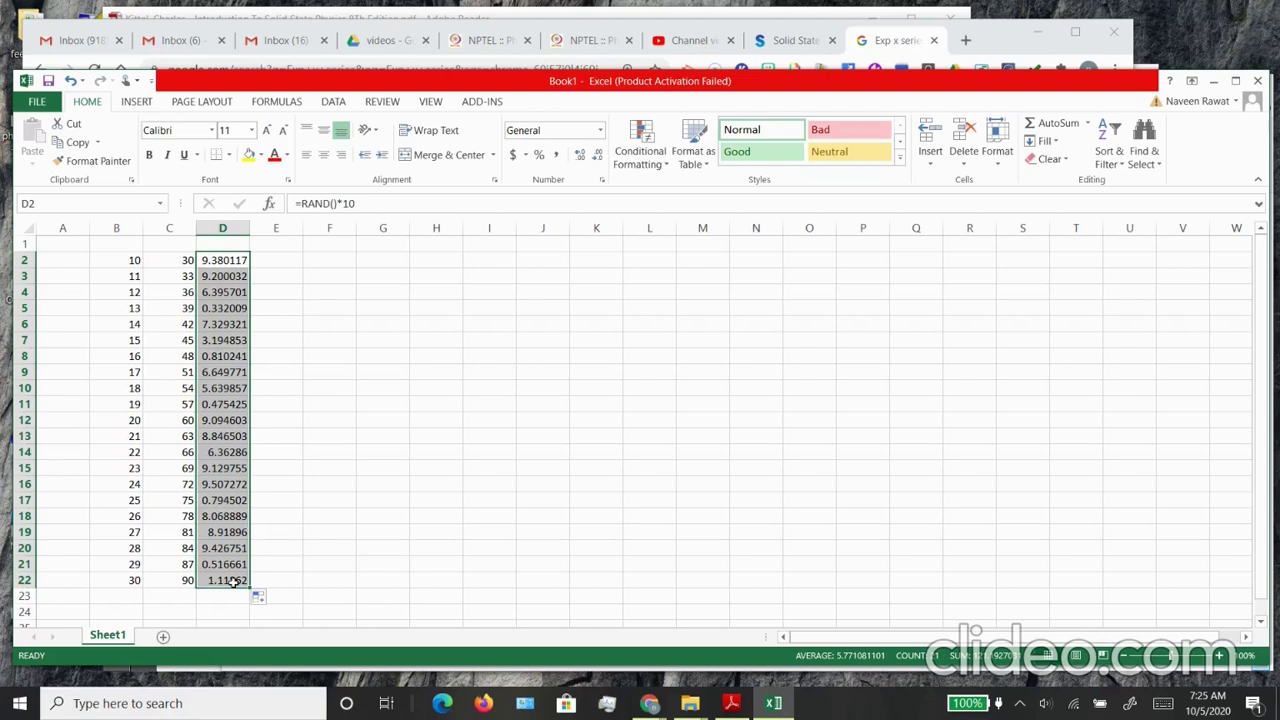
- Enter =D2+C2 in E2 and fill it down to E22, giving sums from 34.93023 to 90.21704
{"action": "left_click", "coordinate": [331, 438]}
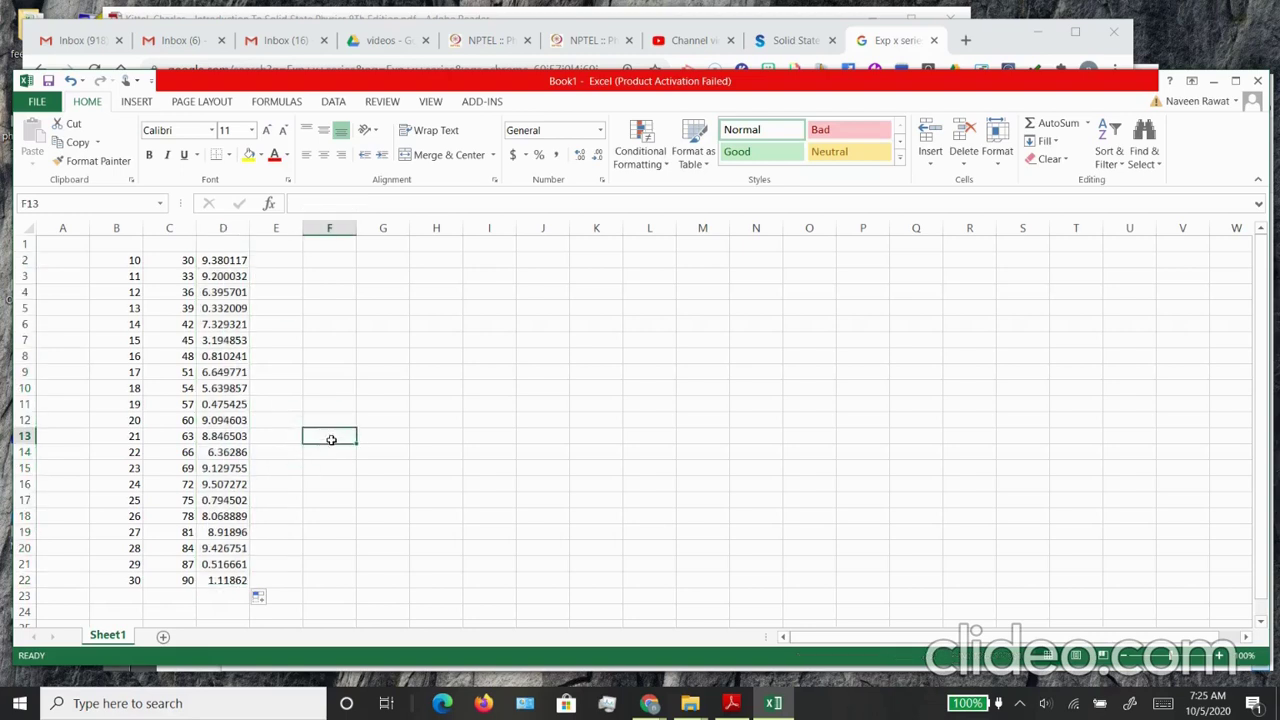
{"action": "left_click", "coordinate": [138, 102]}
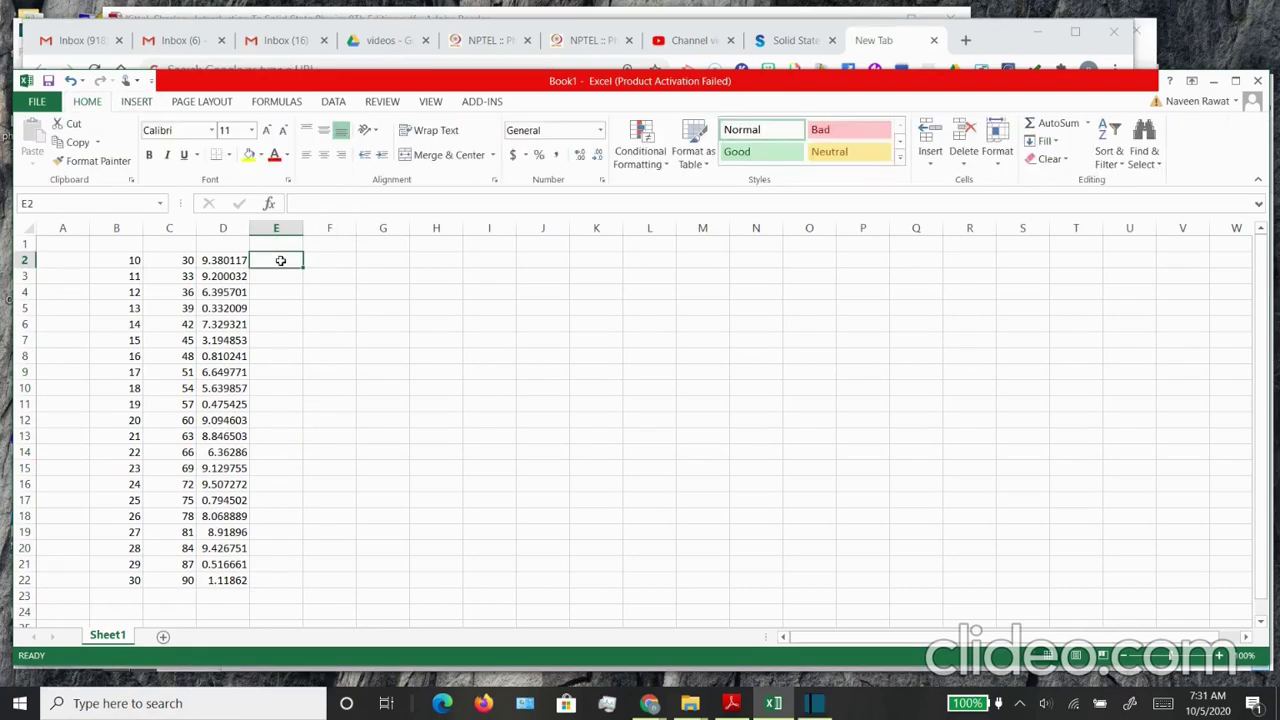
{"action": "type", "text": "="}
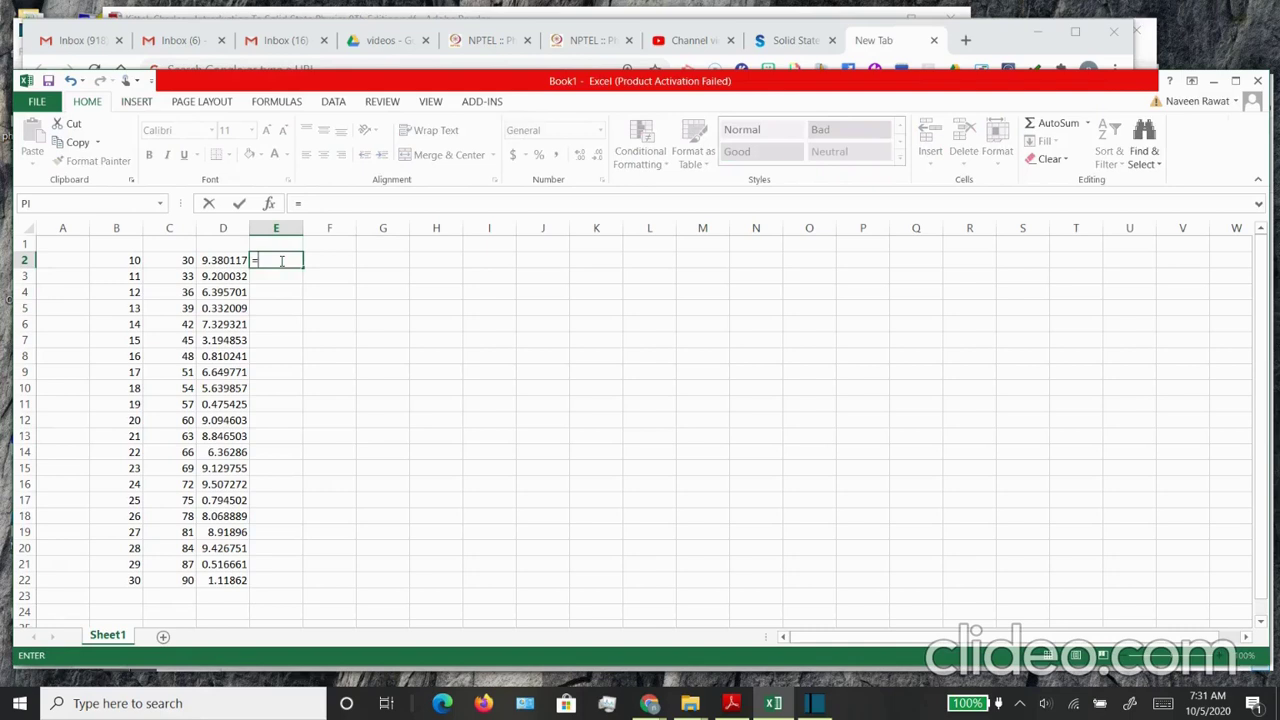
{"action": "left_click", "coordinate": [228, 260]}
{"action": "type", "text": "+"}
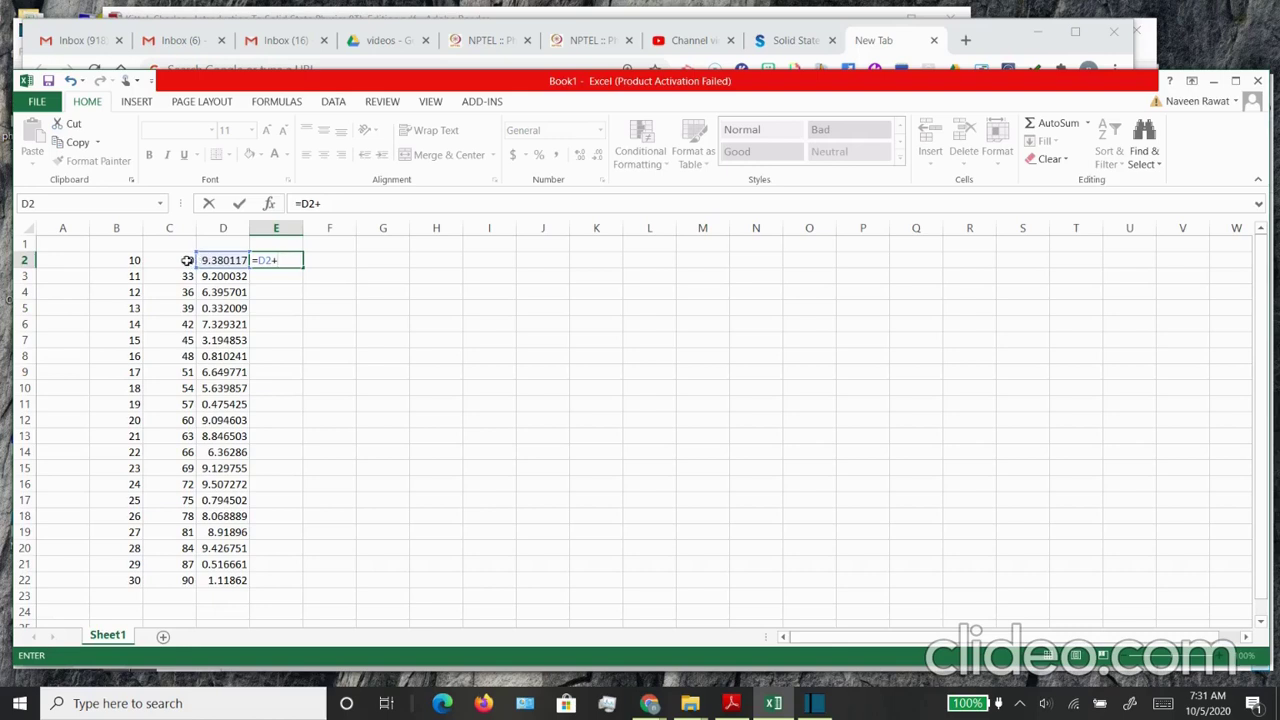
{"action": "left_click", "coordinate": [186, 260]}
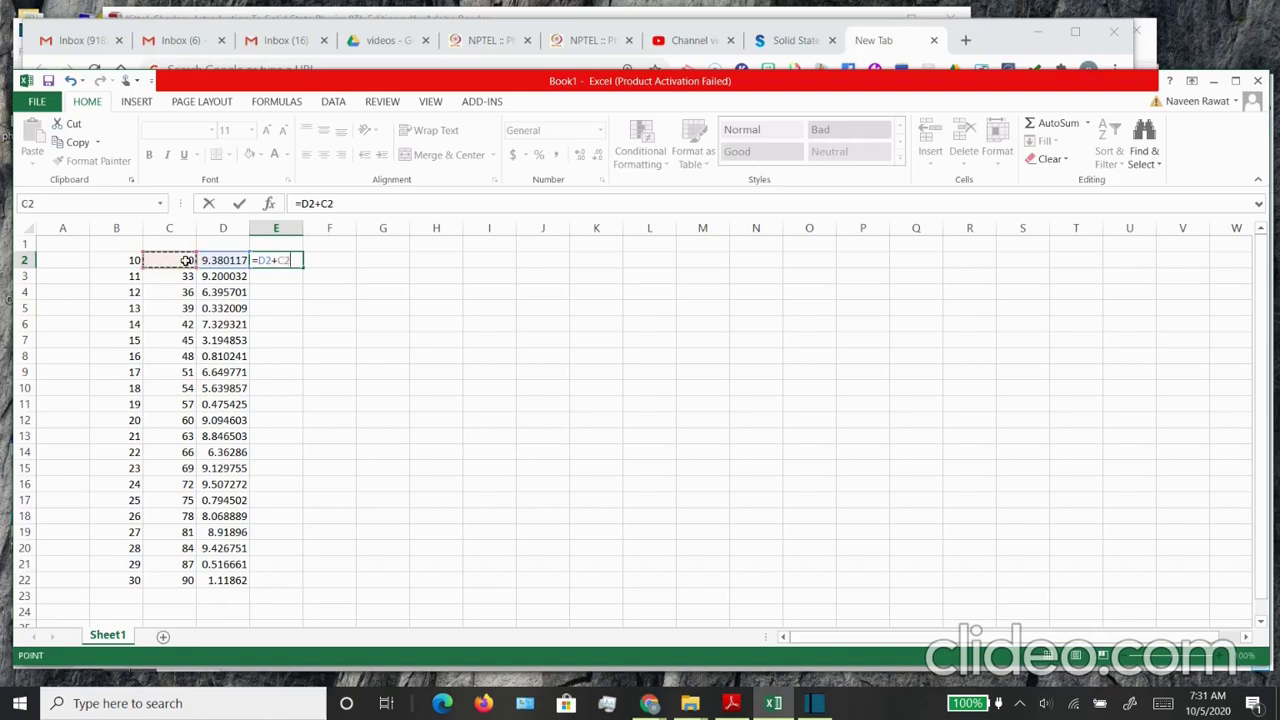
{"action": "key", "text": "Return"}
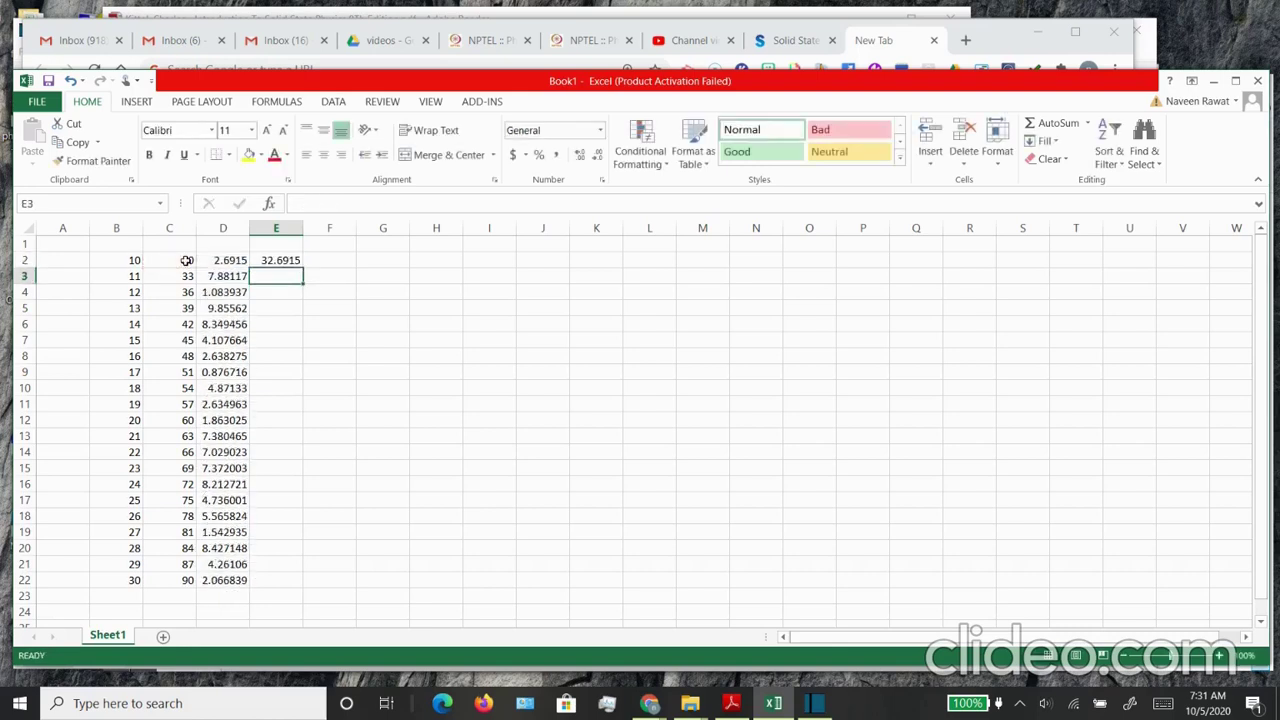
{"action": "left_click", "coordinate": [293, 261]}
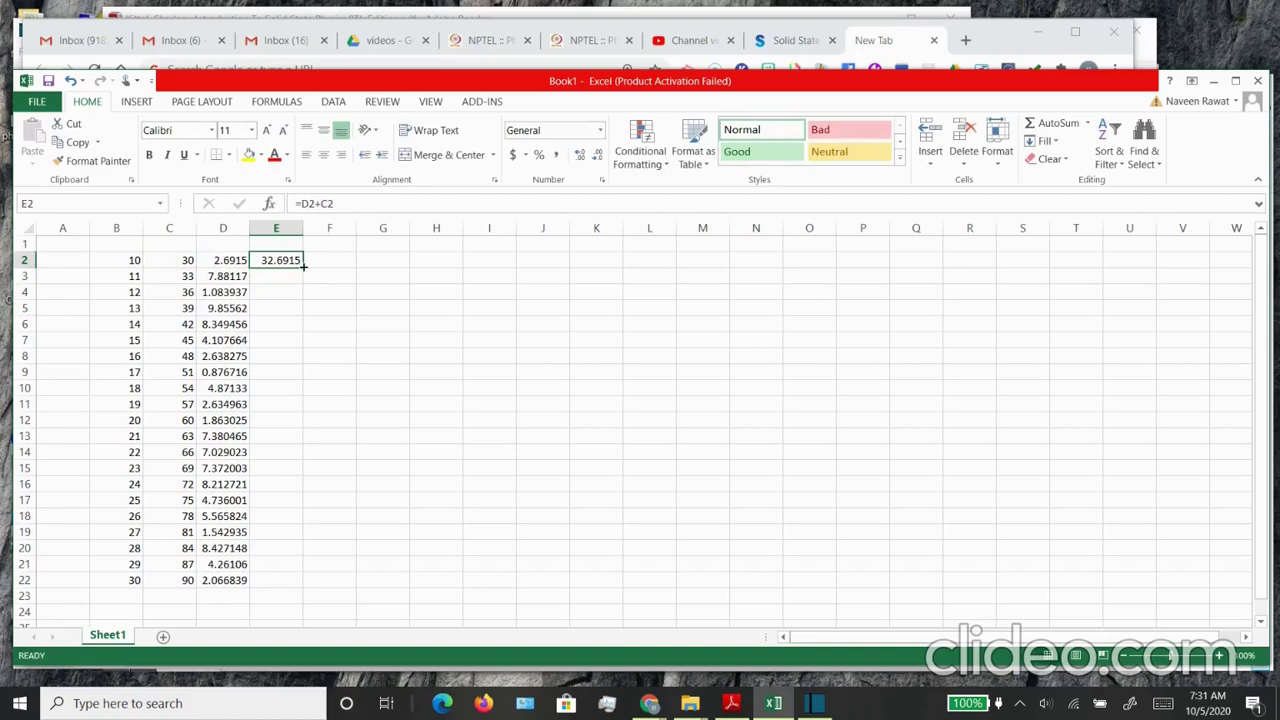
{"action": "left_click_drag", "start_coordinate": [300, 261], "coordinate": [280, 488]}
{"action": "scroll", "coordinate": [280, 488], "scroll_direction": "up", "scroll_amount": 2}
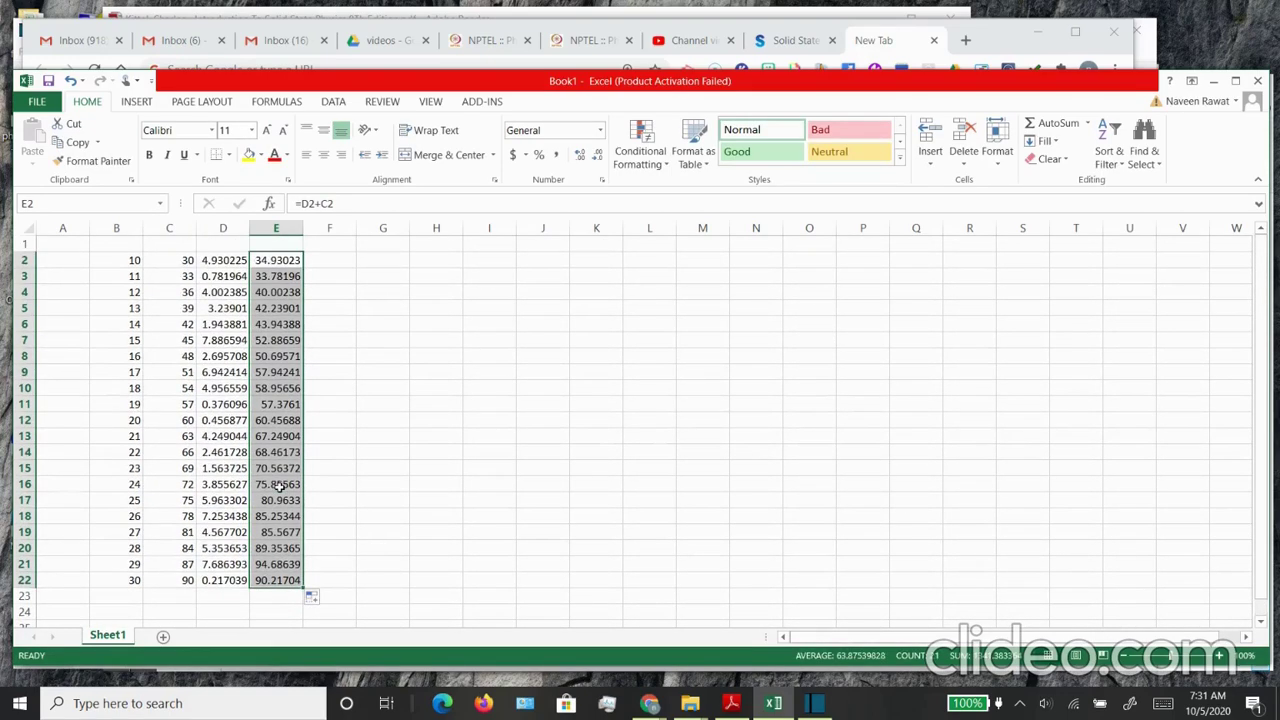
{"action": "left_click", "coordinate": [340, 390]}
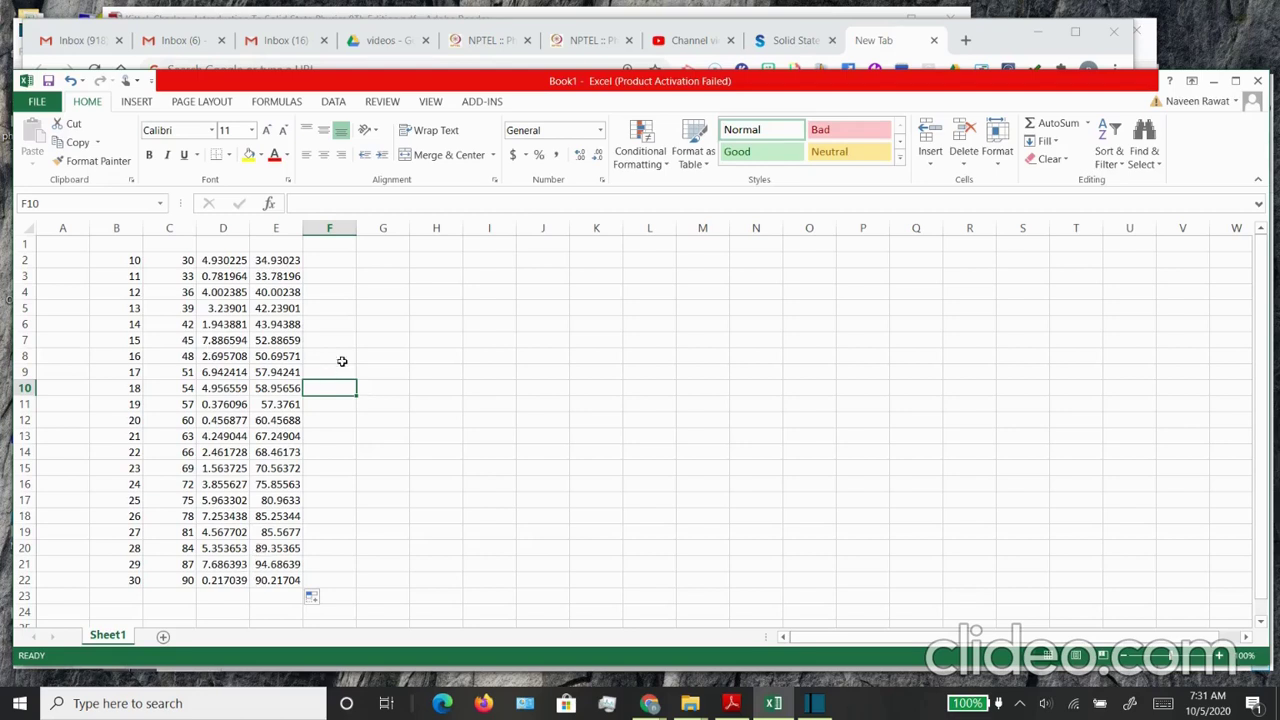
{"action": "left_click", "coordinate": [397, 313]}
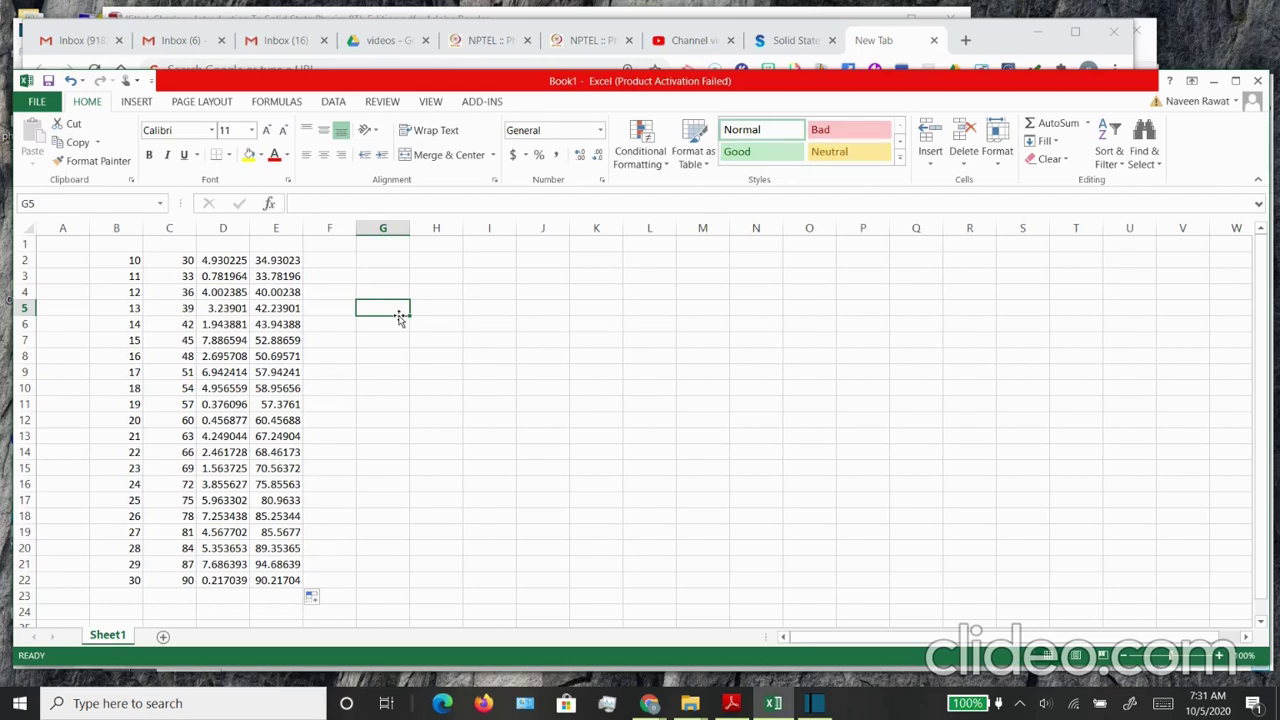
- Insert an empty plain scatter chart and open its Select Data Source dialog
{"action": "left_click", "coordinate": [139, 103]}
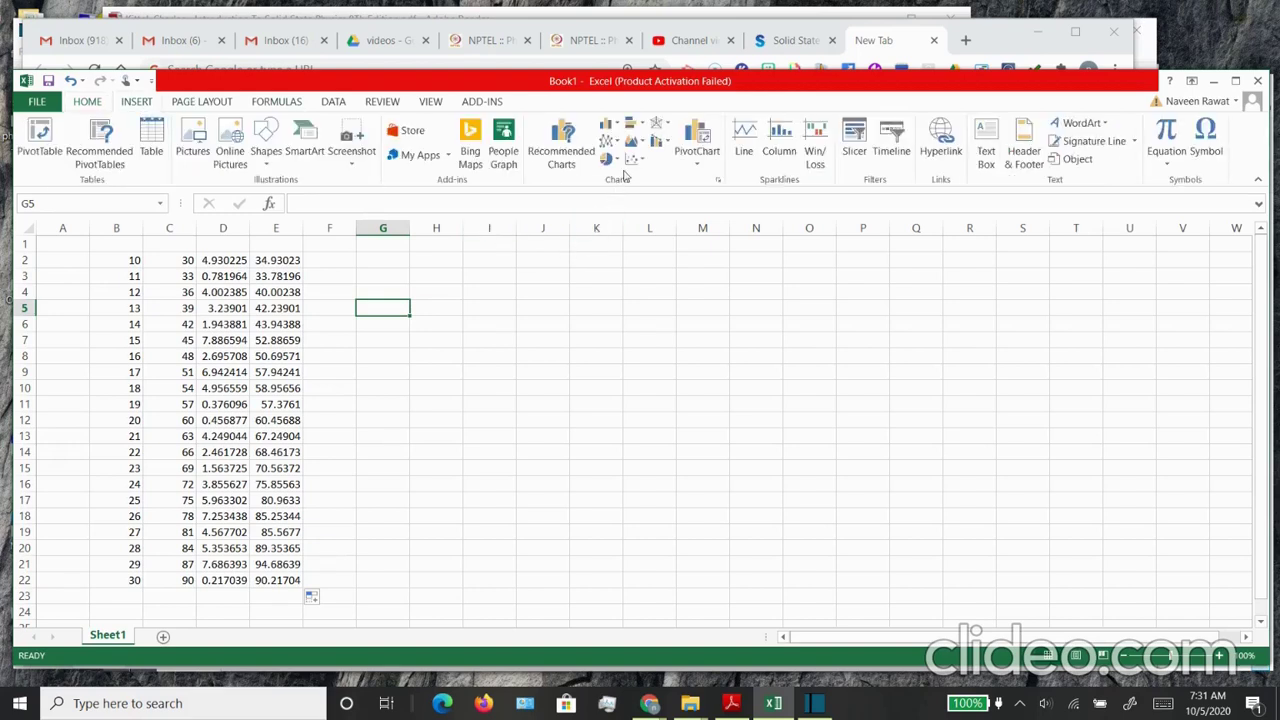
{"action": "left_click", "coordinate": [633, 163]}
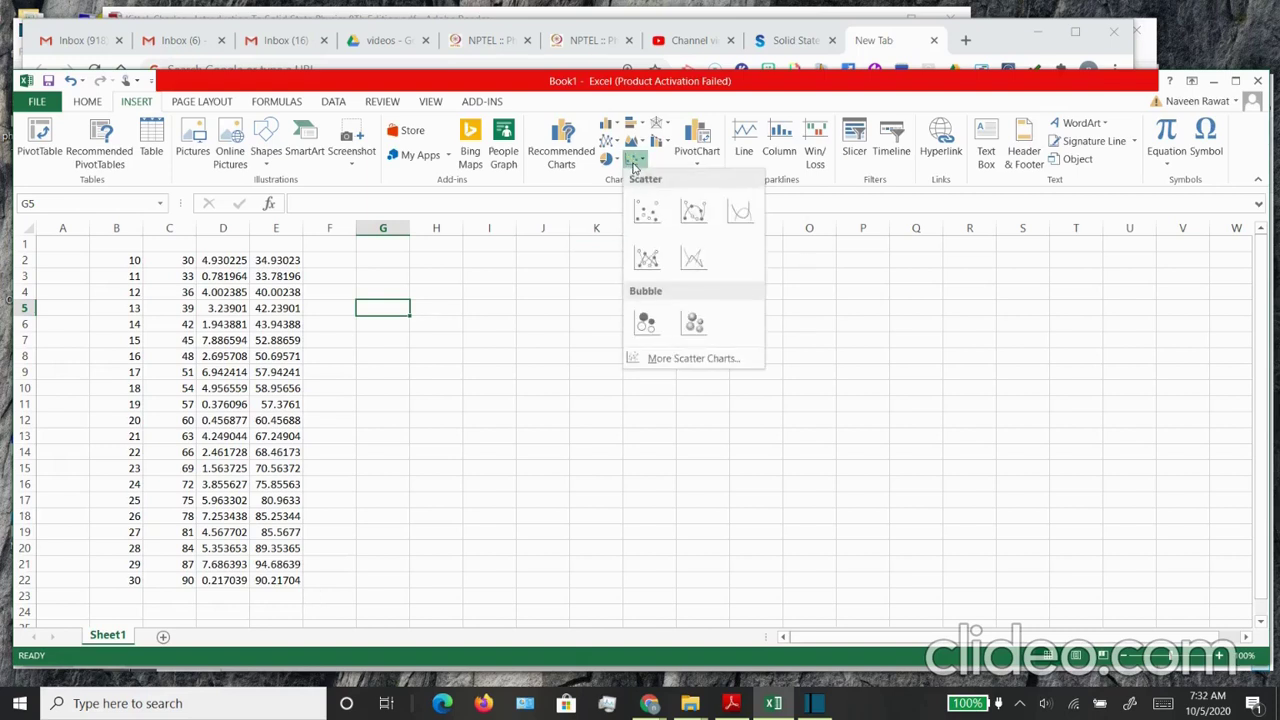
{"action": "left_click", "coordinate": [647, 211]}
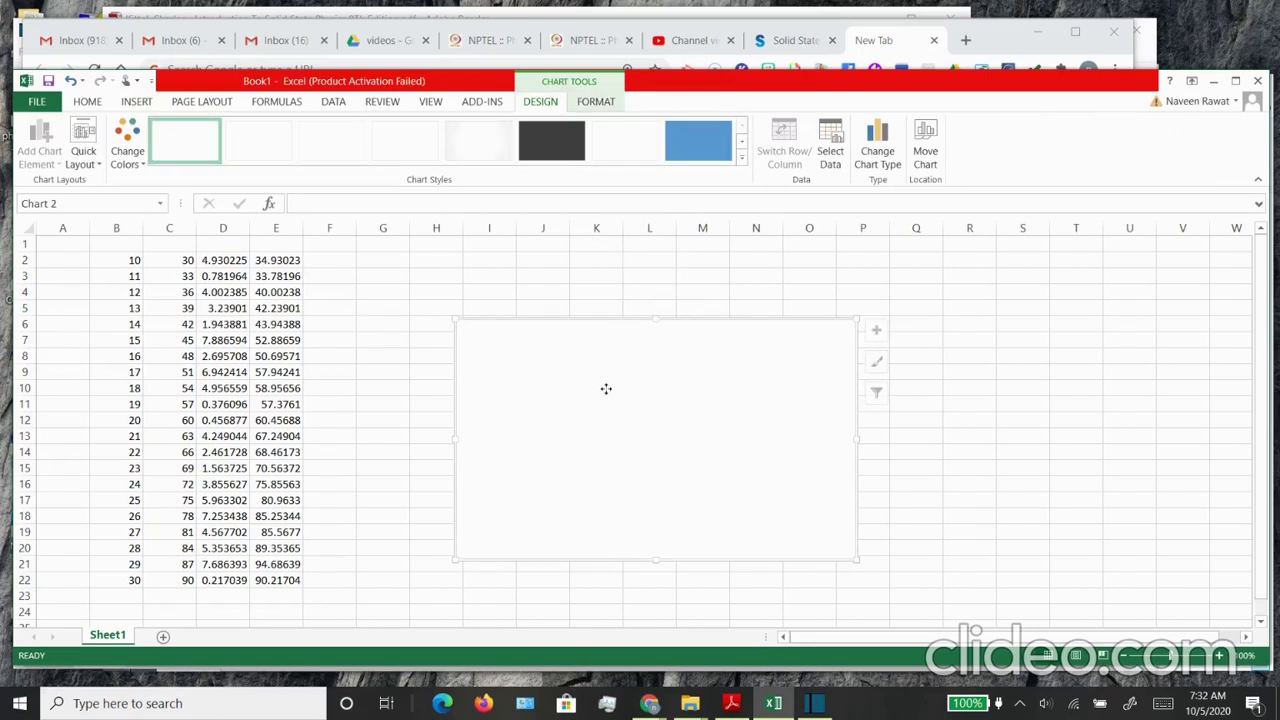
{"action": "right_click", "coordinate": [606, 393]}
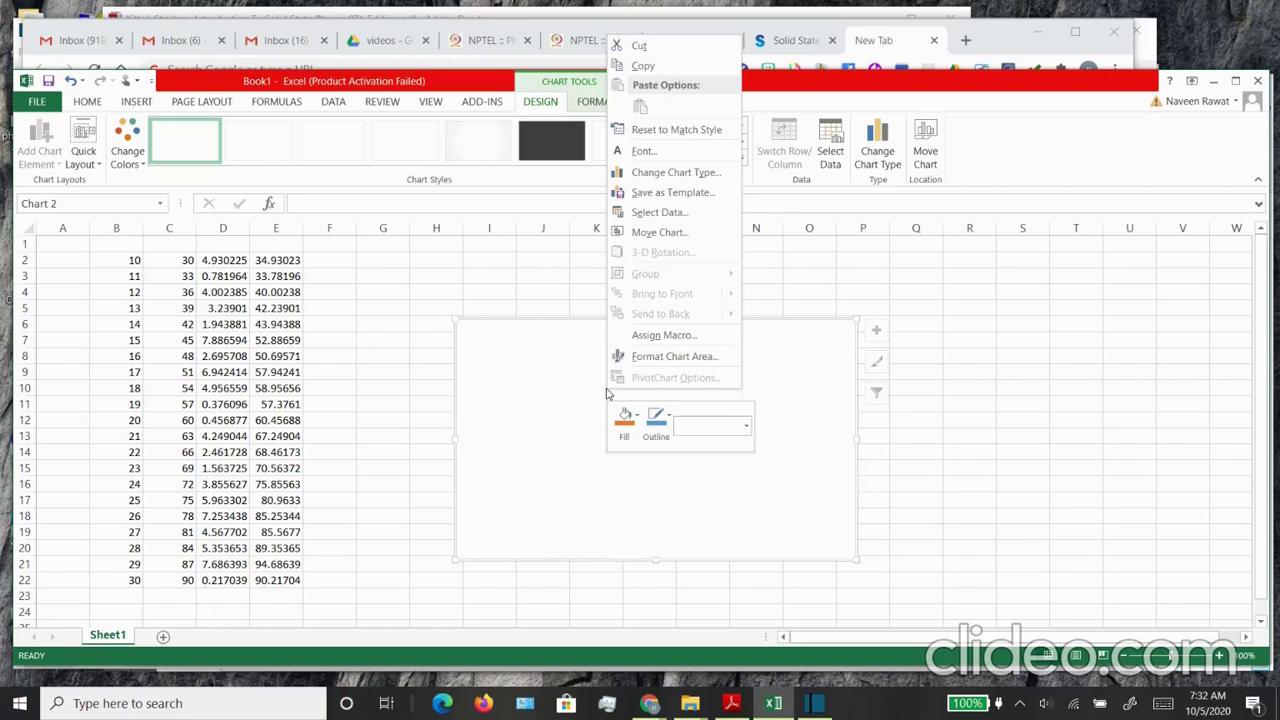
{"action": "left_click", "coordinate": [653, 213]}
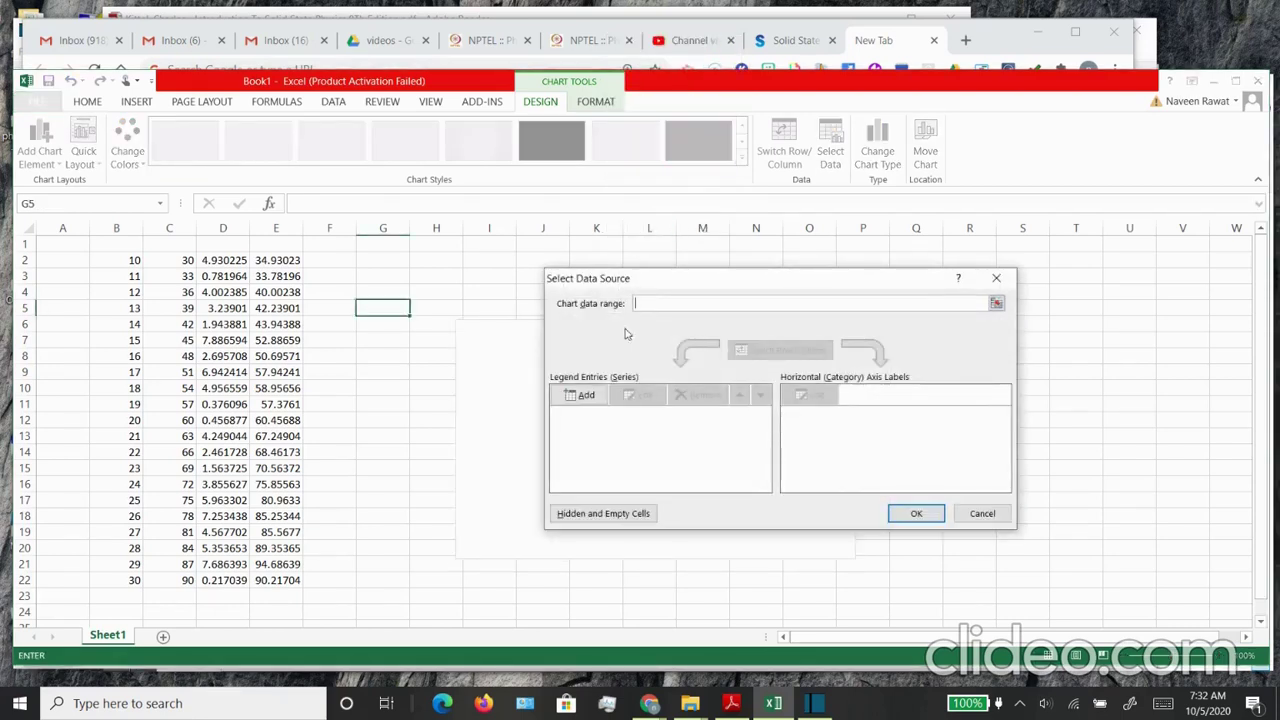
- Add a series with X values B2:B22 and Y values E2:E22
{"action": "left_click", "coordinate": [590, 402]}
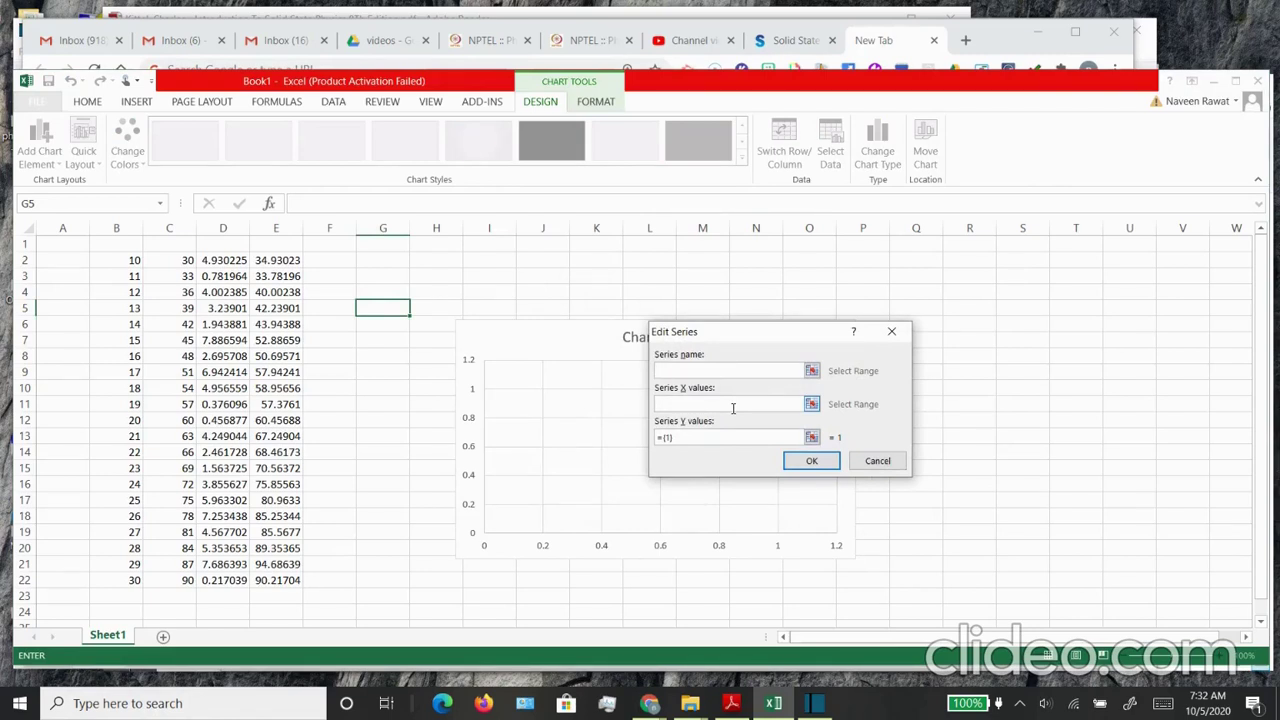
{"action": "left_click", "coordinate": [812, 404]}
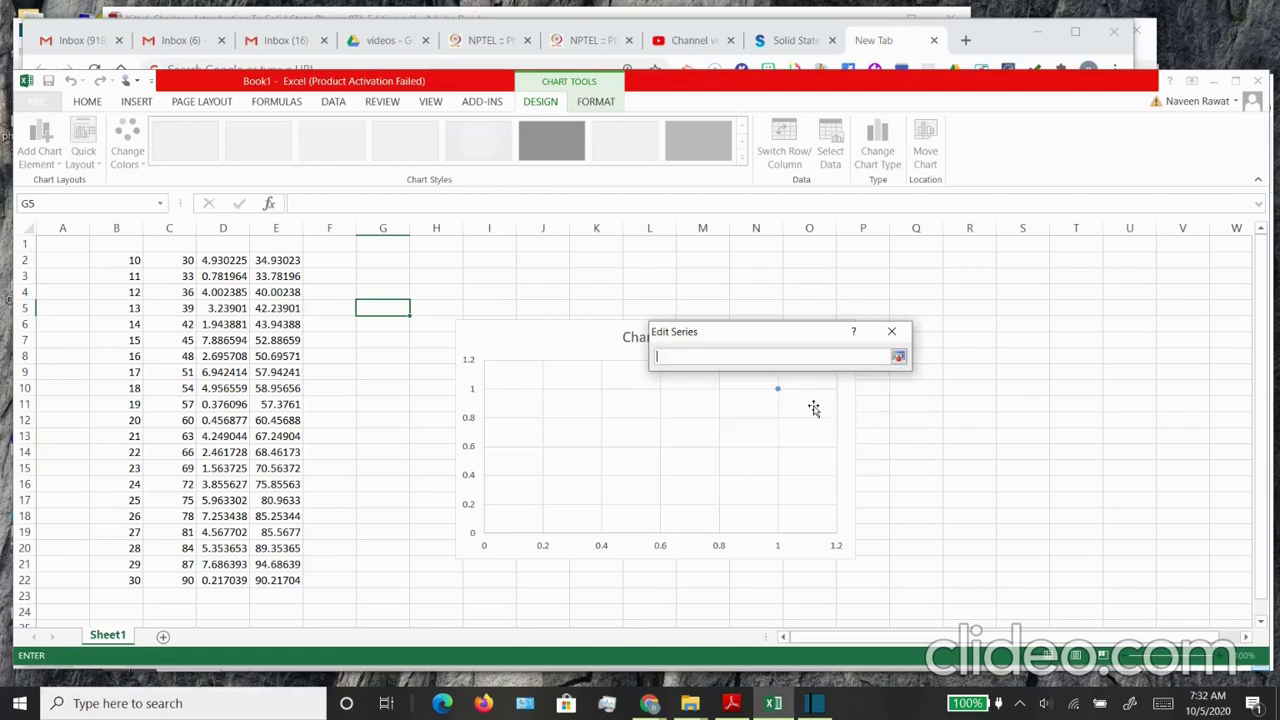
{"action": "left_click_drag", "start_coordinate": [276, 260], "coordinate": [276, 580]}
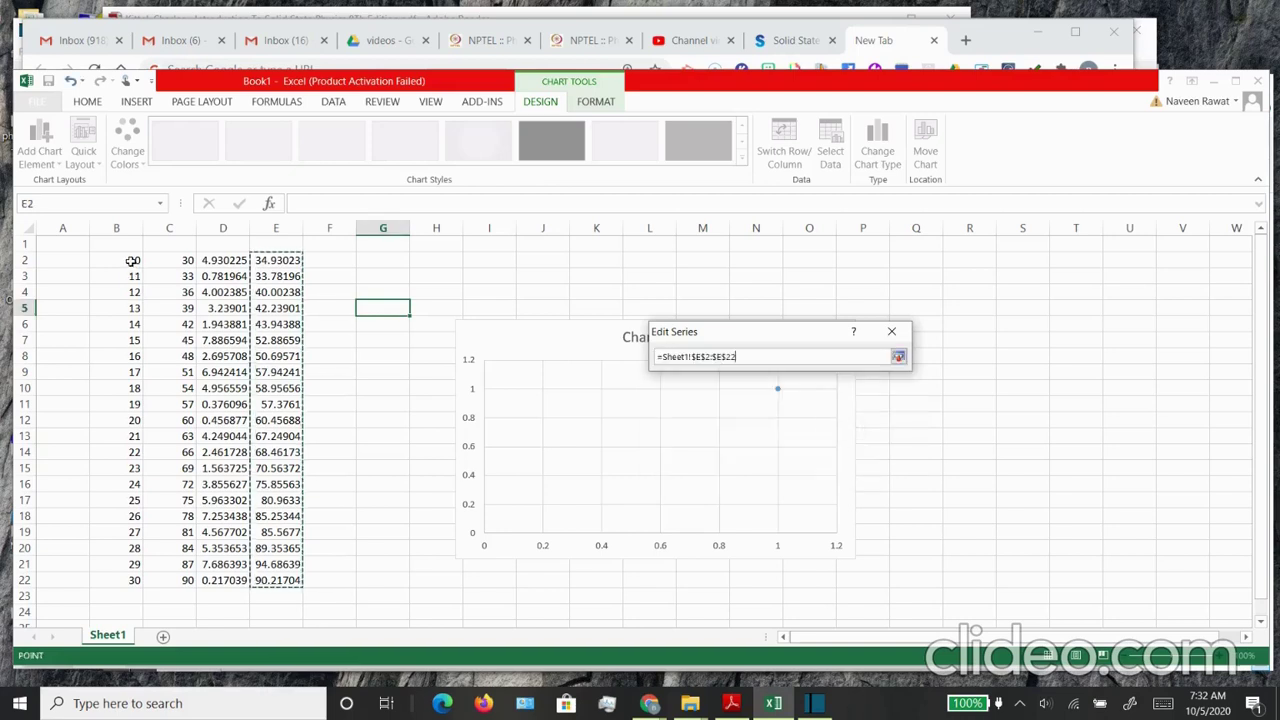
{"action": "left_click_drag", "start_coordinate": [131, 260], "coordinate": [118, 578]}
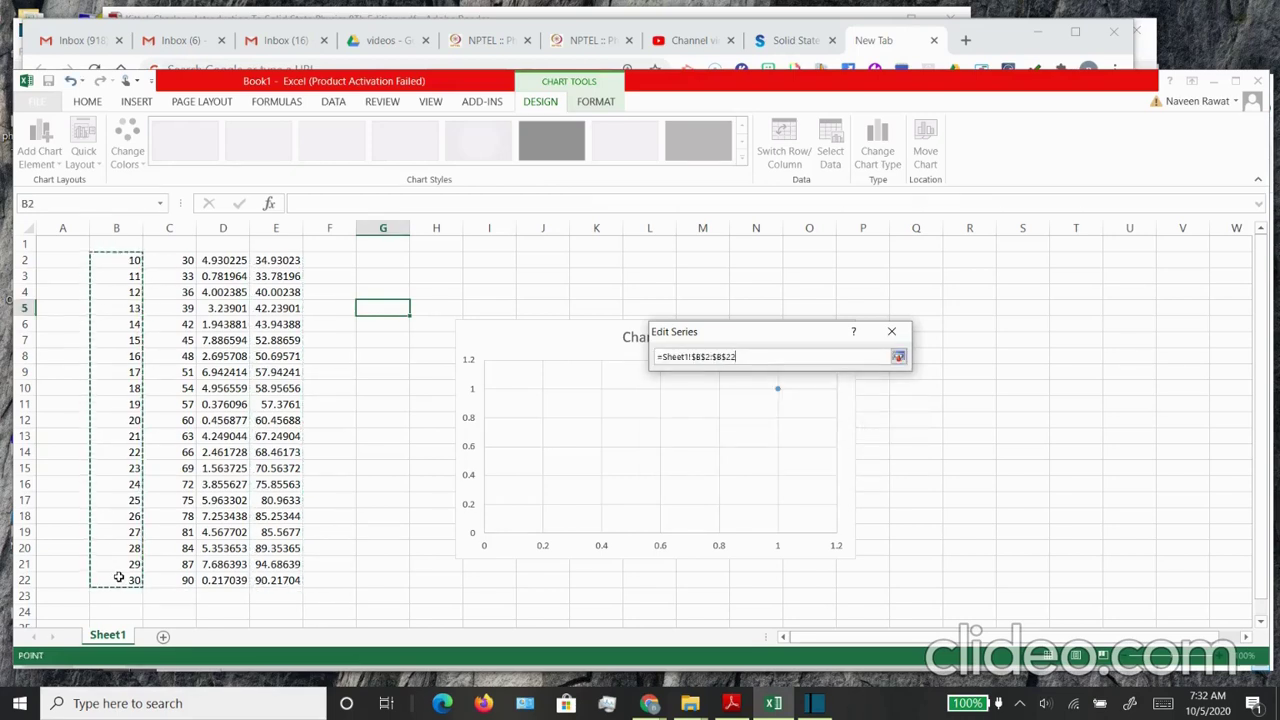
{"action": "left_click", "coordinate": [898, 358]}
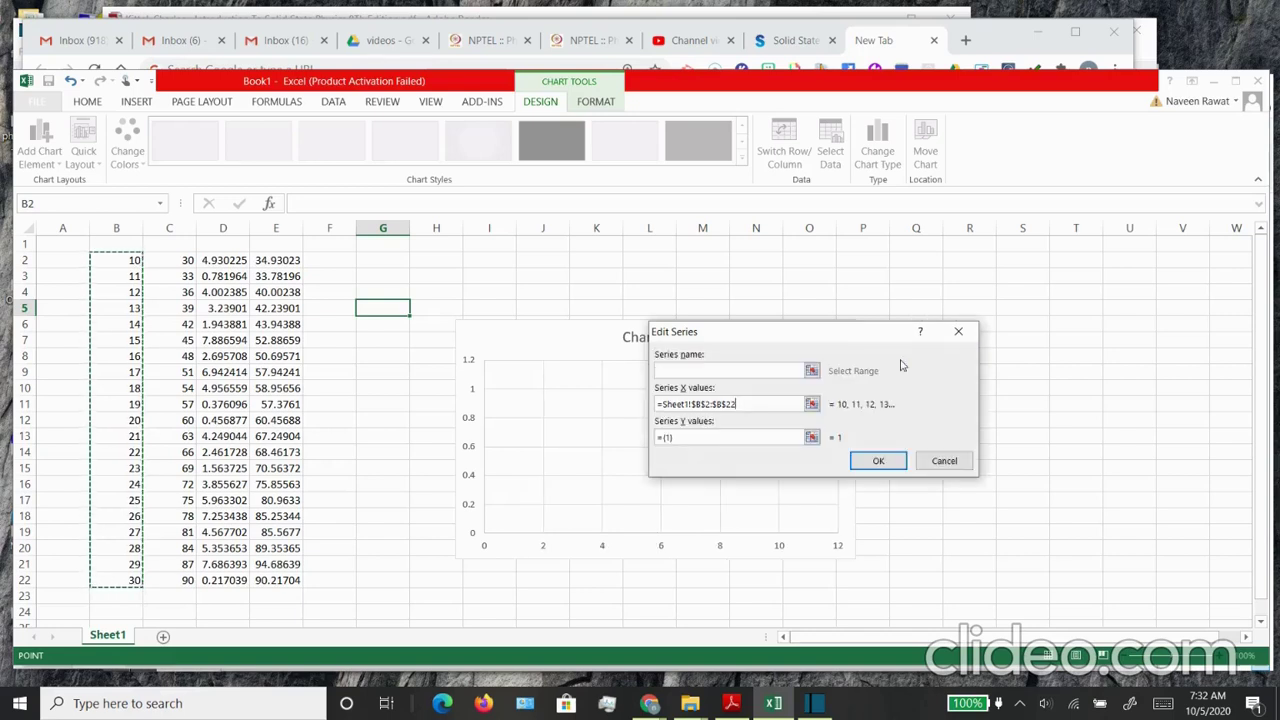
{"action": "left_click", "coordinate": [813, 440]}
{"action": "left_click_drag", "start_coordinate": [276, 580], "coordinate": [276, 263]}
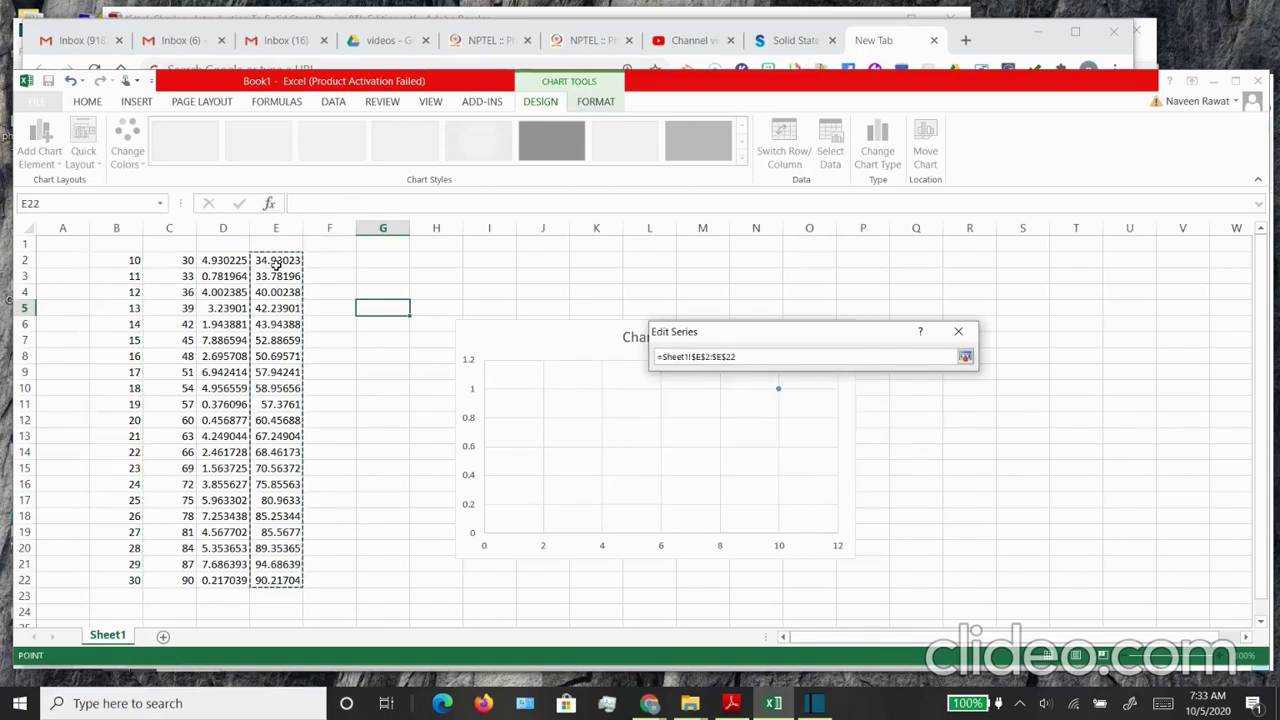
{"action": "left_click", "coordinate": [965, 356]}
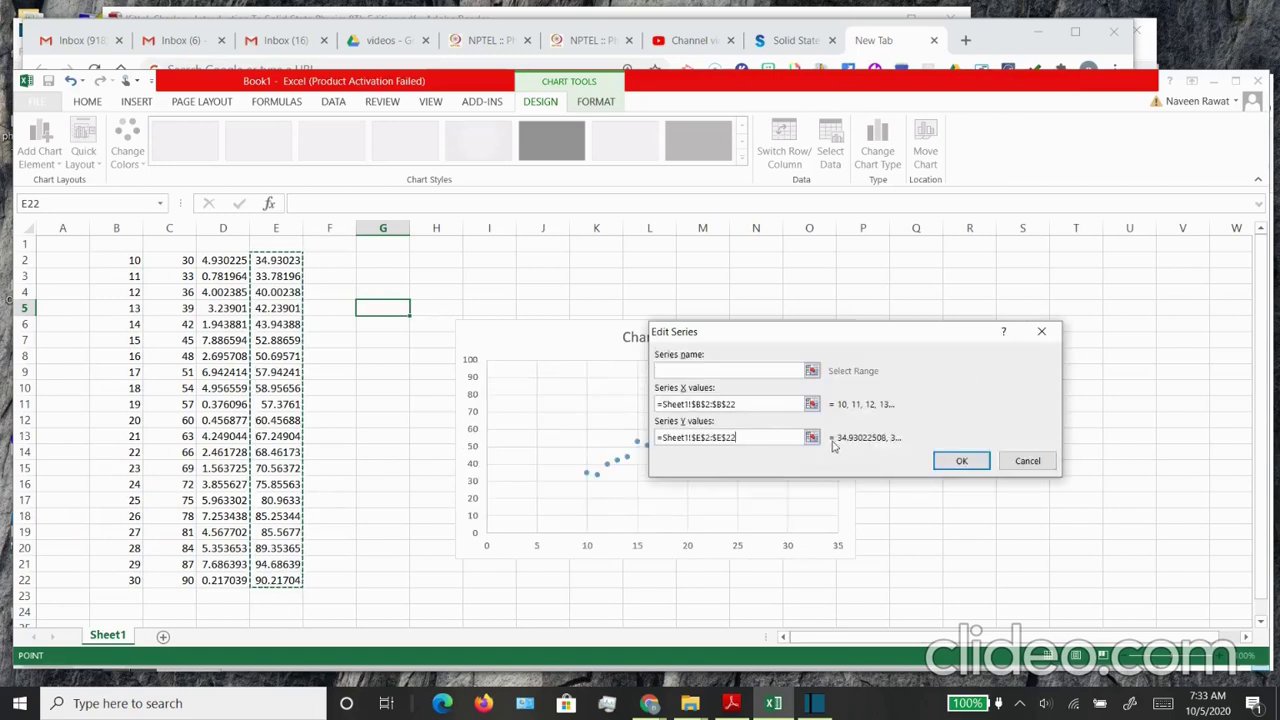
{"action": "key", "text": "Return"}
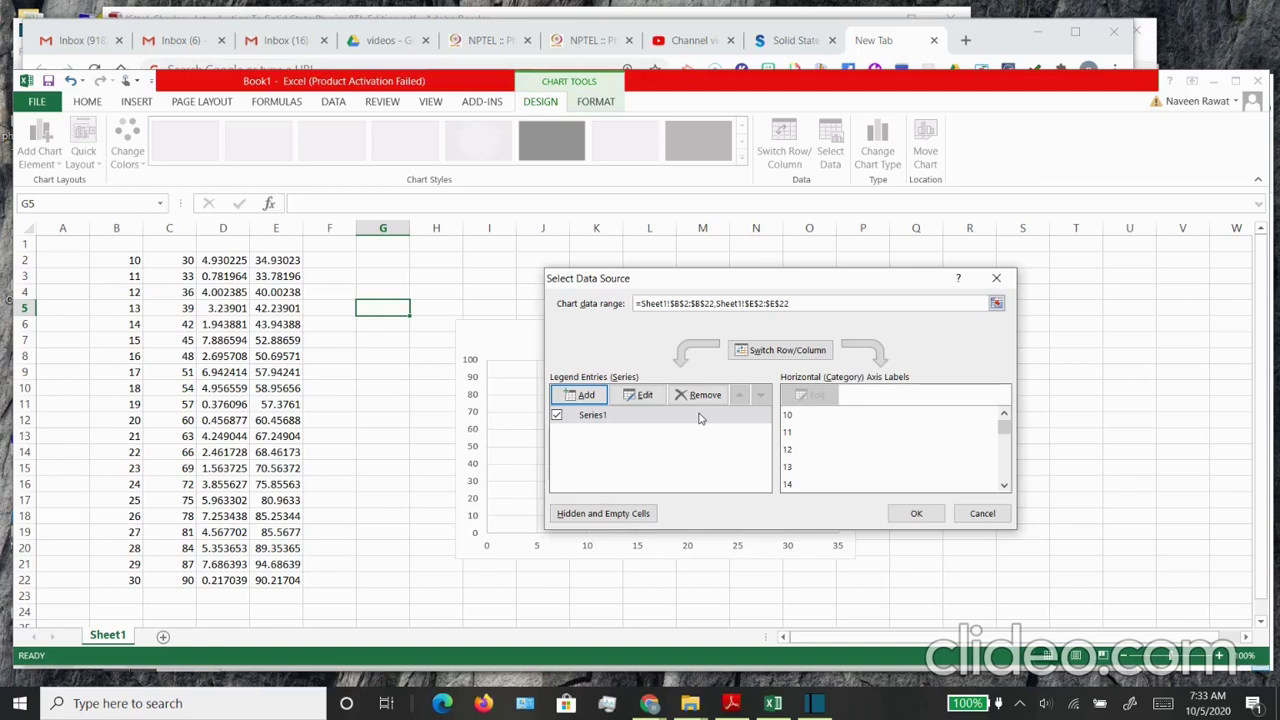
- Confirm the data source and add a linear trendline to the plotted series
{"action": "left_click", "coordinate": [916, 513]}
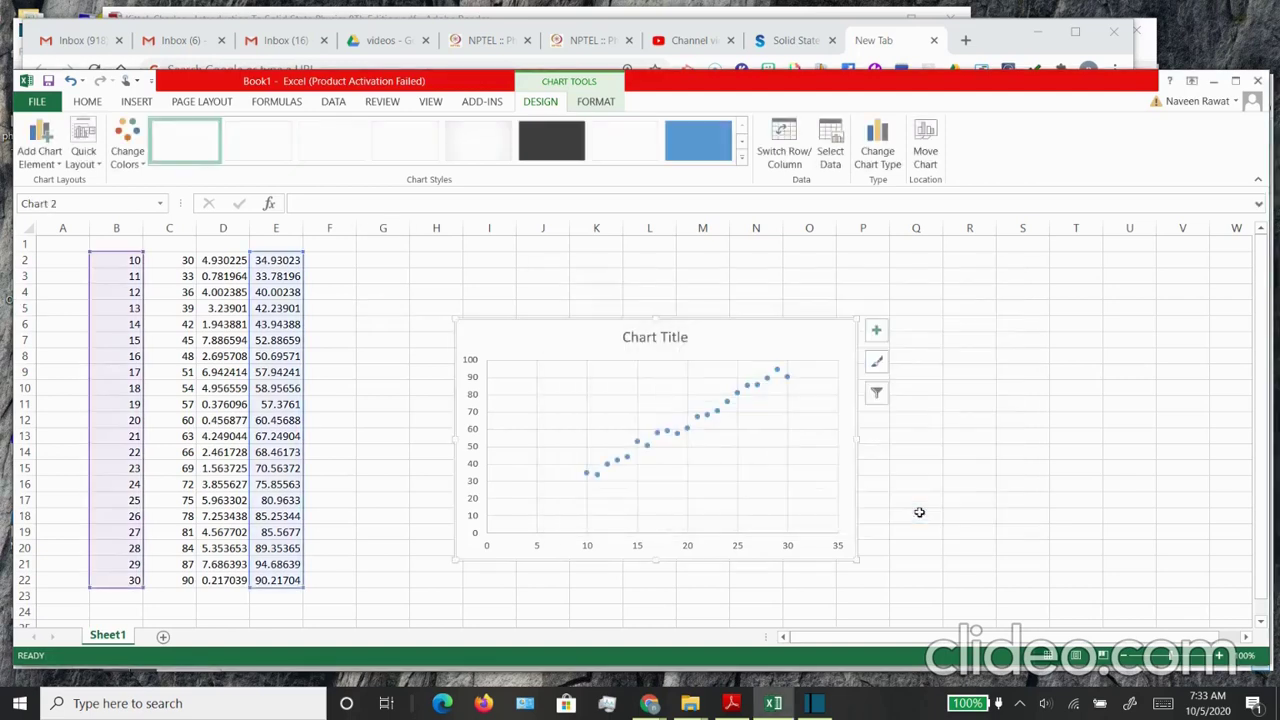
{"action": "mouse_move", "coordinate": [686, 433]}
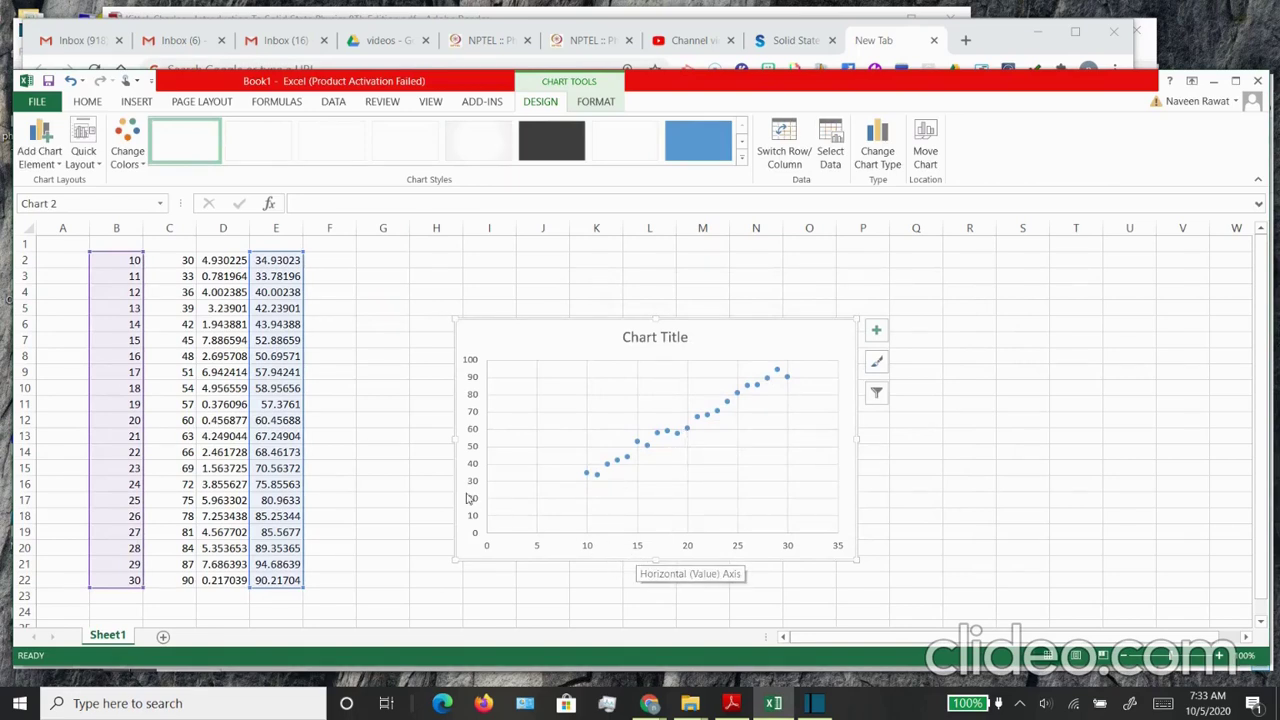
{"action": "left_click", "coordinate": [640, 443]}
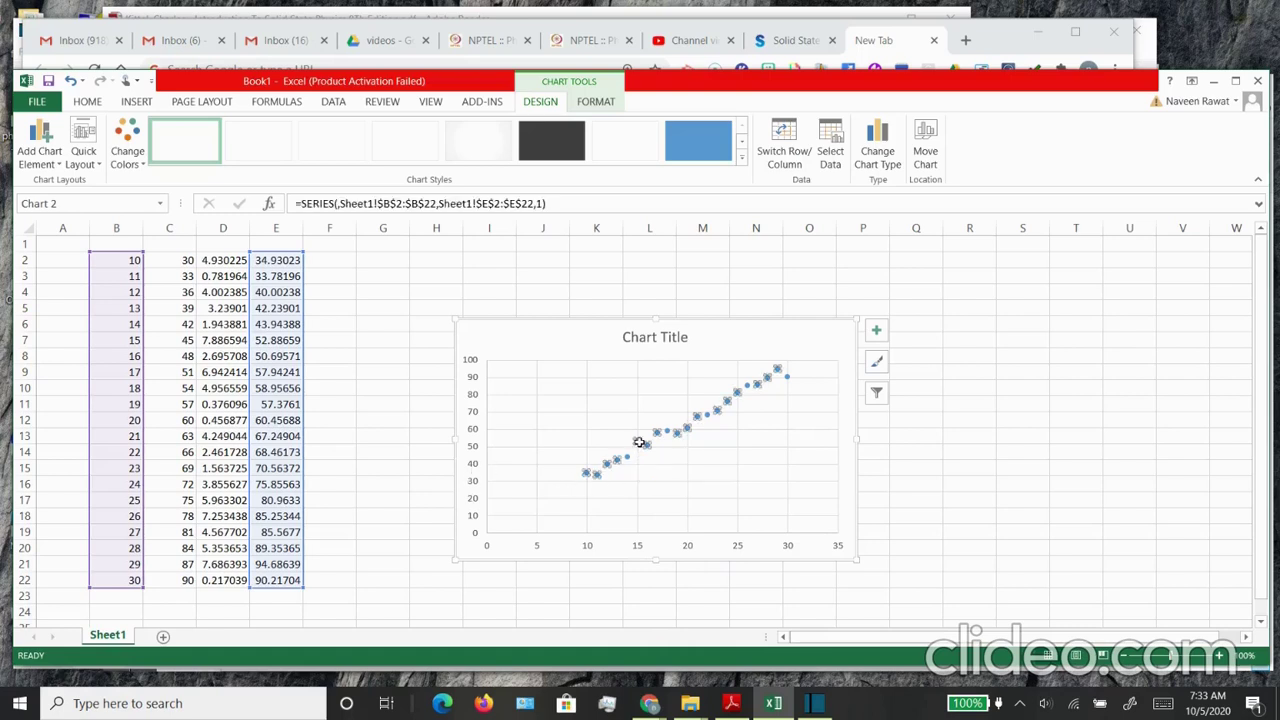
{"action": "right_click", "coordinate": [639, 442]}
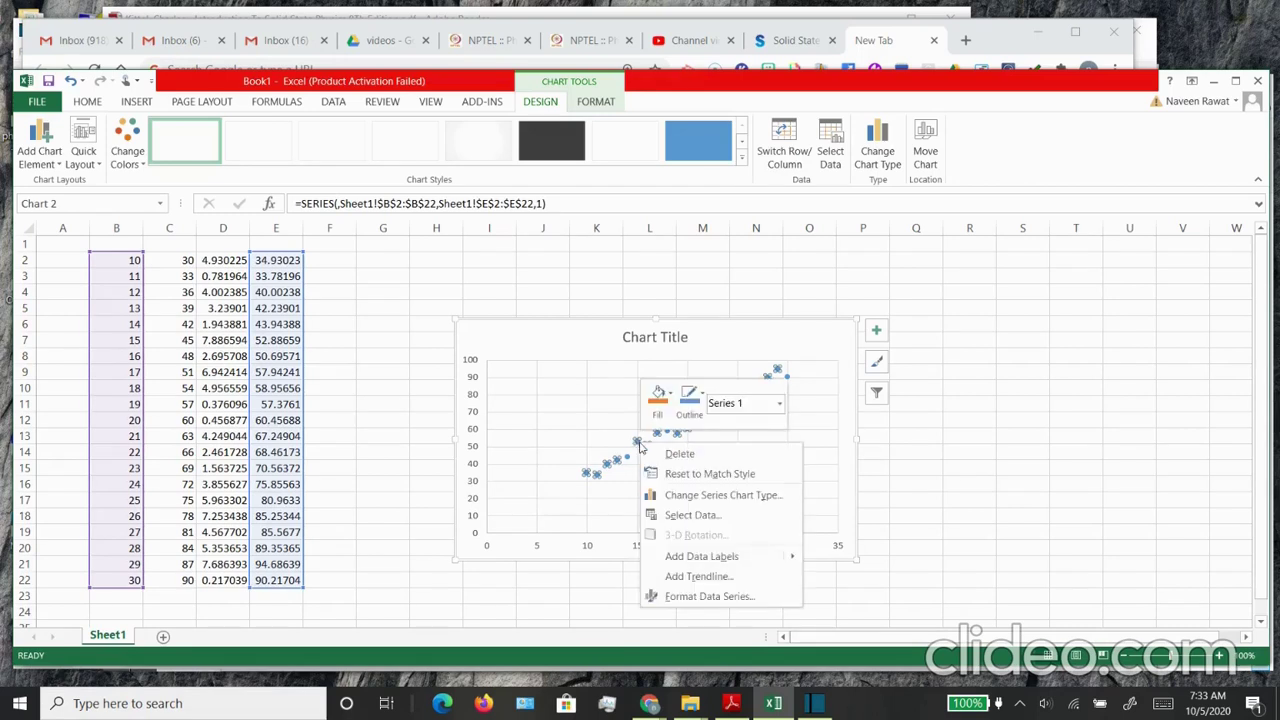
{"action": "left_click", "coordinate": [698, 577]}
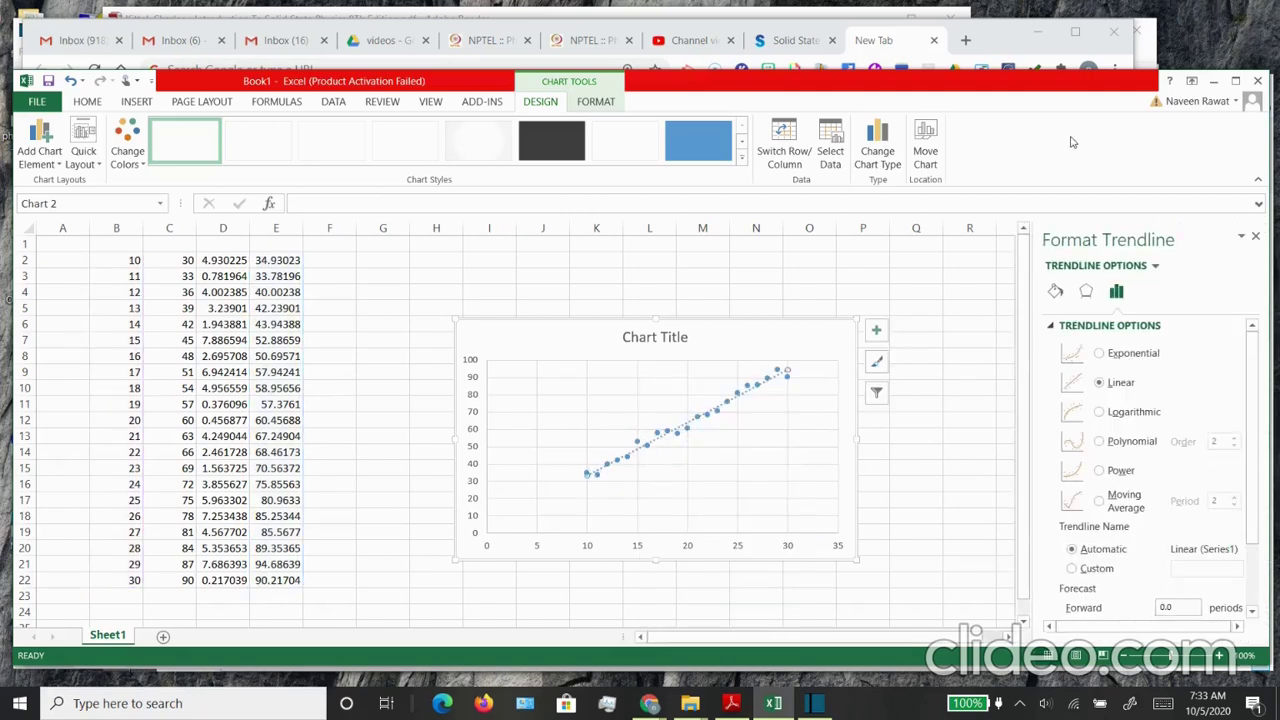
- Maximize Excel, display the trendline equation on the chart, and move it to the plot's upper left
{"action": "left_click_drag", "start_coordinate": [1043, 85], "coordinate": [1029, 69]}
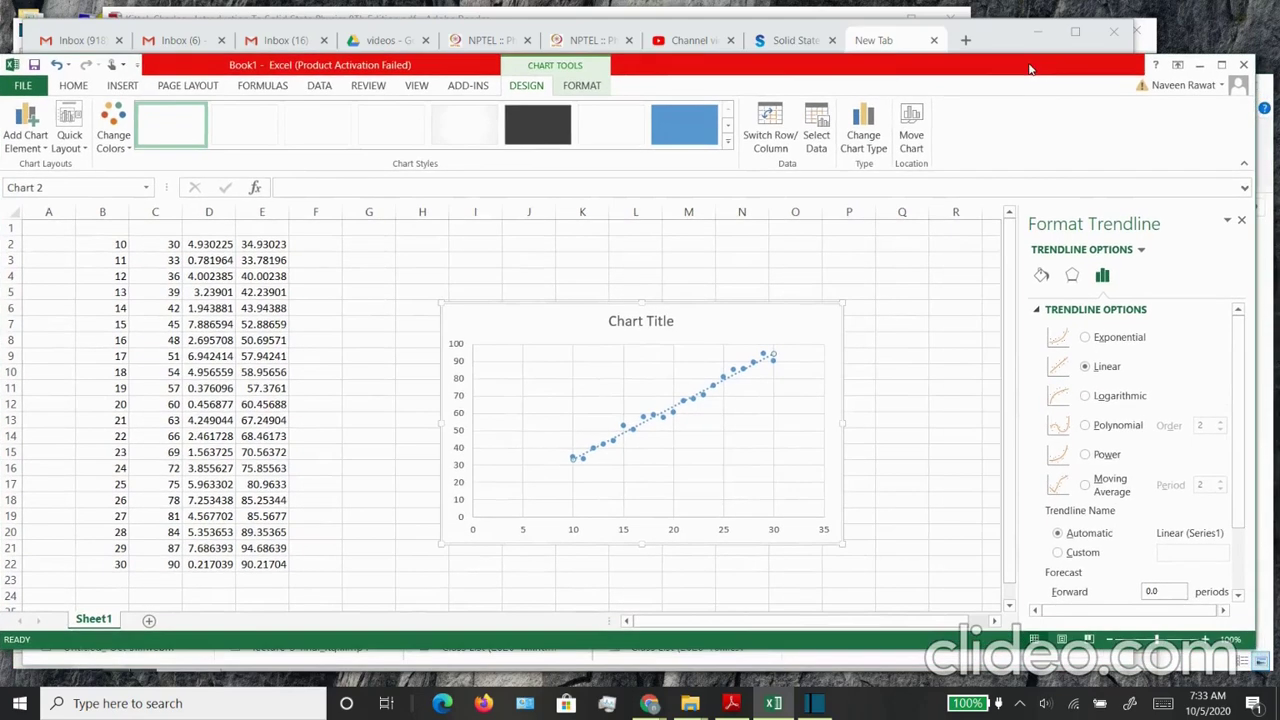
{"action": "left_click", "coordinate": [1220, 66]}
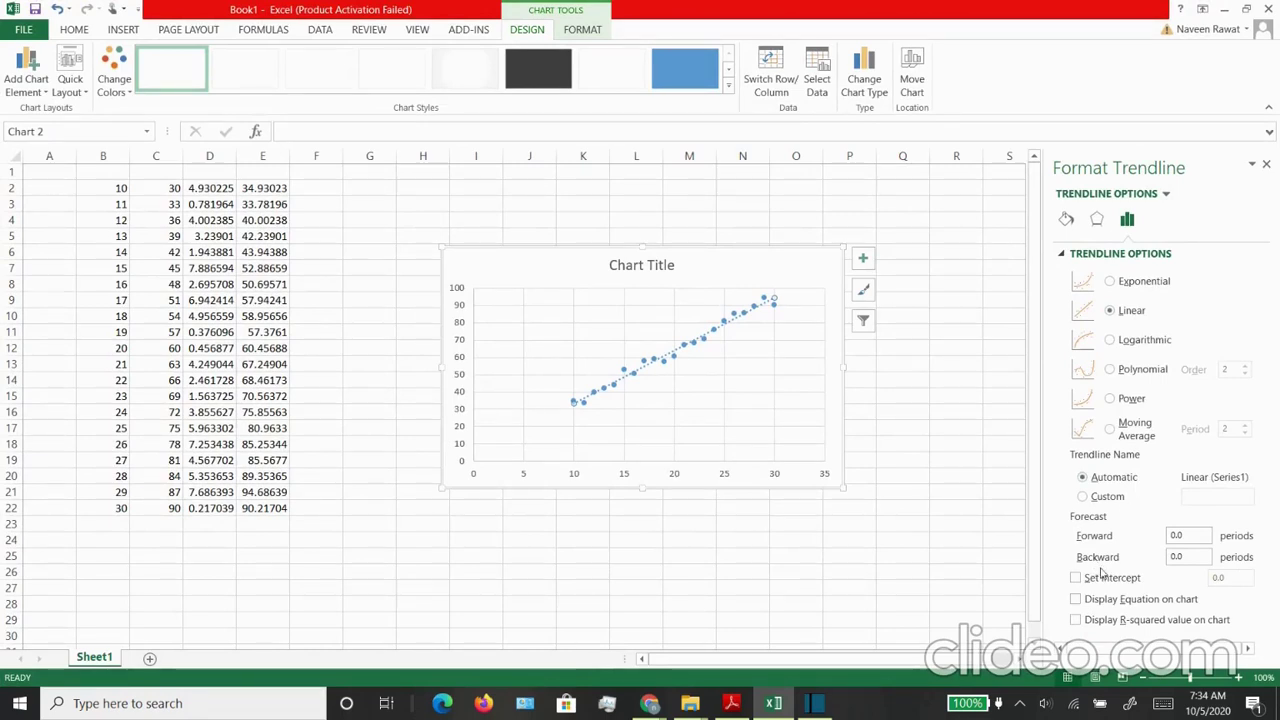
{"action": "left_click", "coordinate": [1076, 599]}
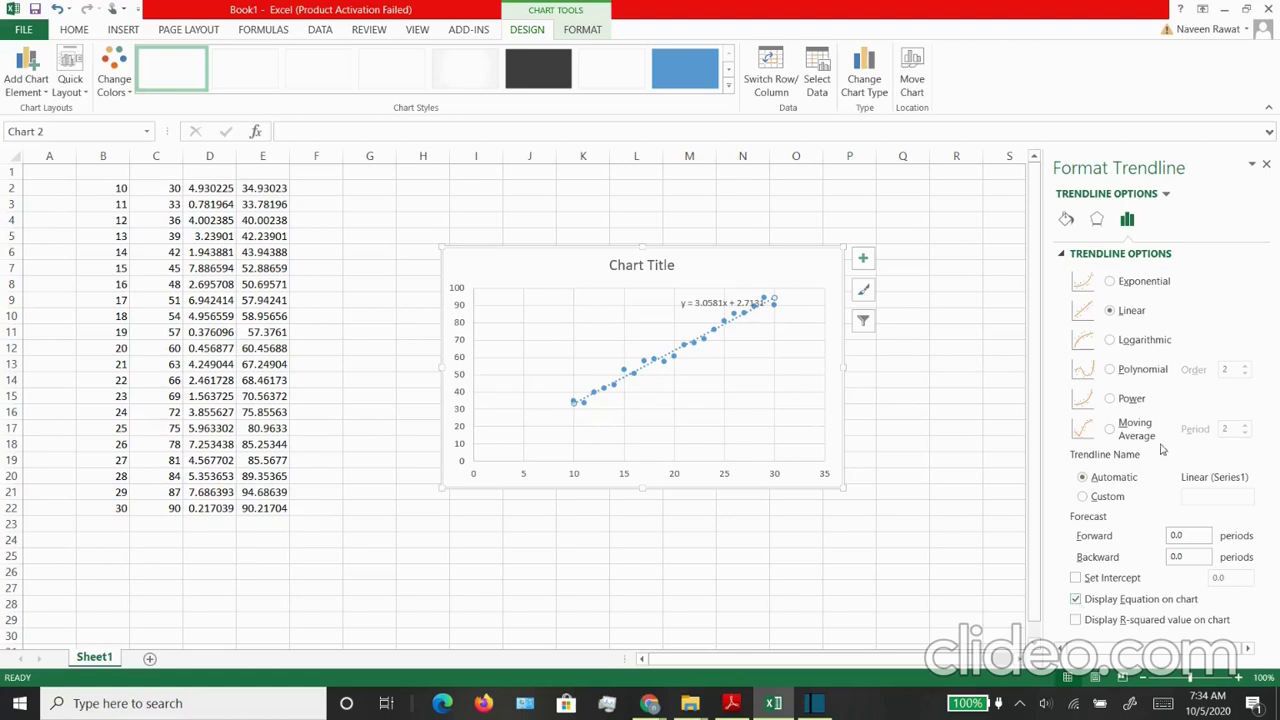
{"action": "left_click_drag", "start_coordinate": [715, 303], "coordinate": [582, 298]}
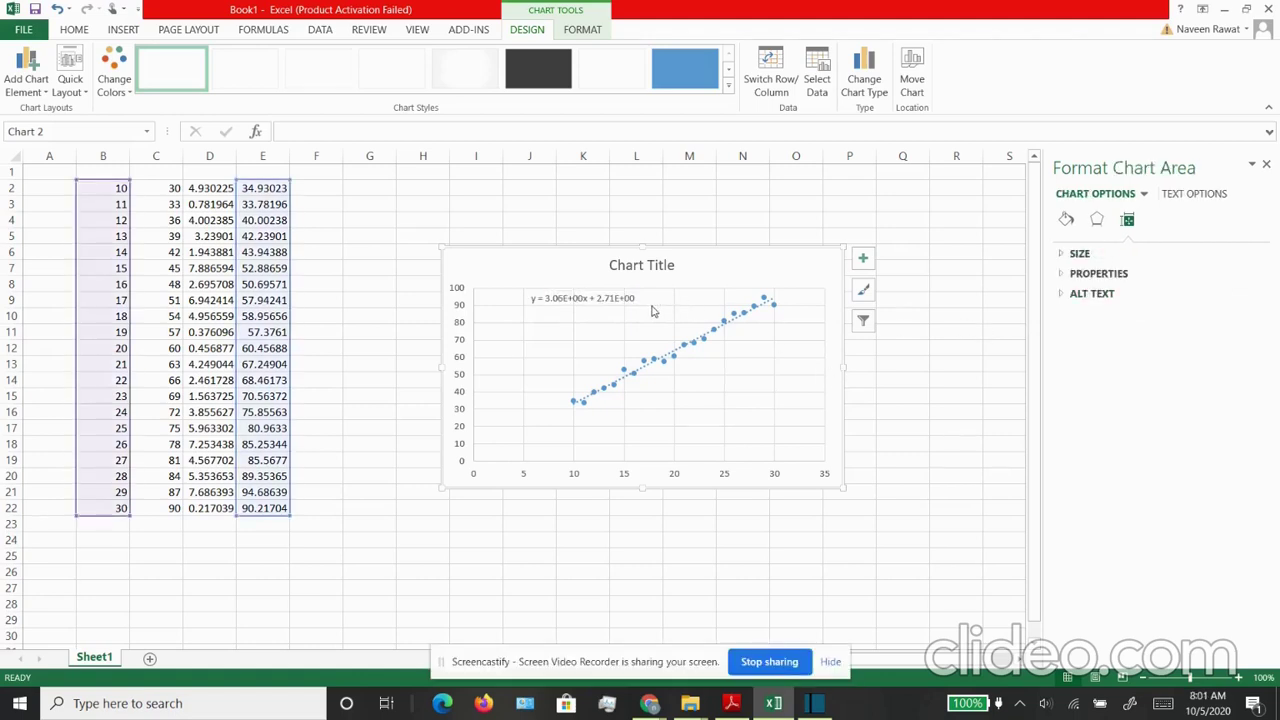
- Format the equation label as 14-point blue text and move it lower on the plot's left
{"action": "left_click", "coordinate": [620, 300]}
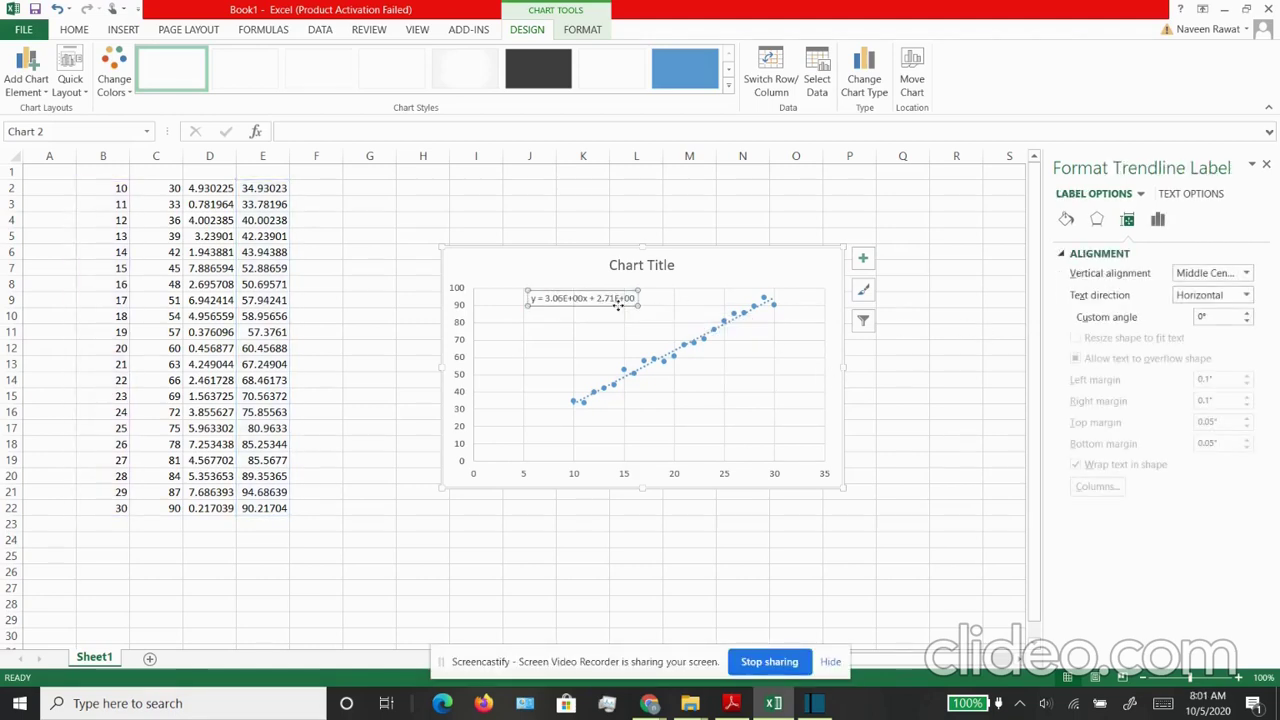
{"action": "right_click", "coordinate": [618, 307]}
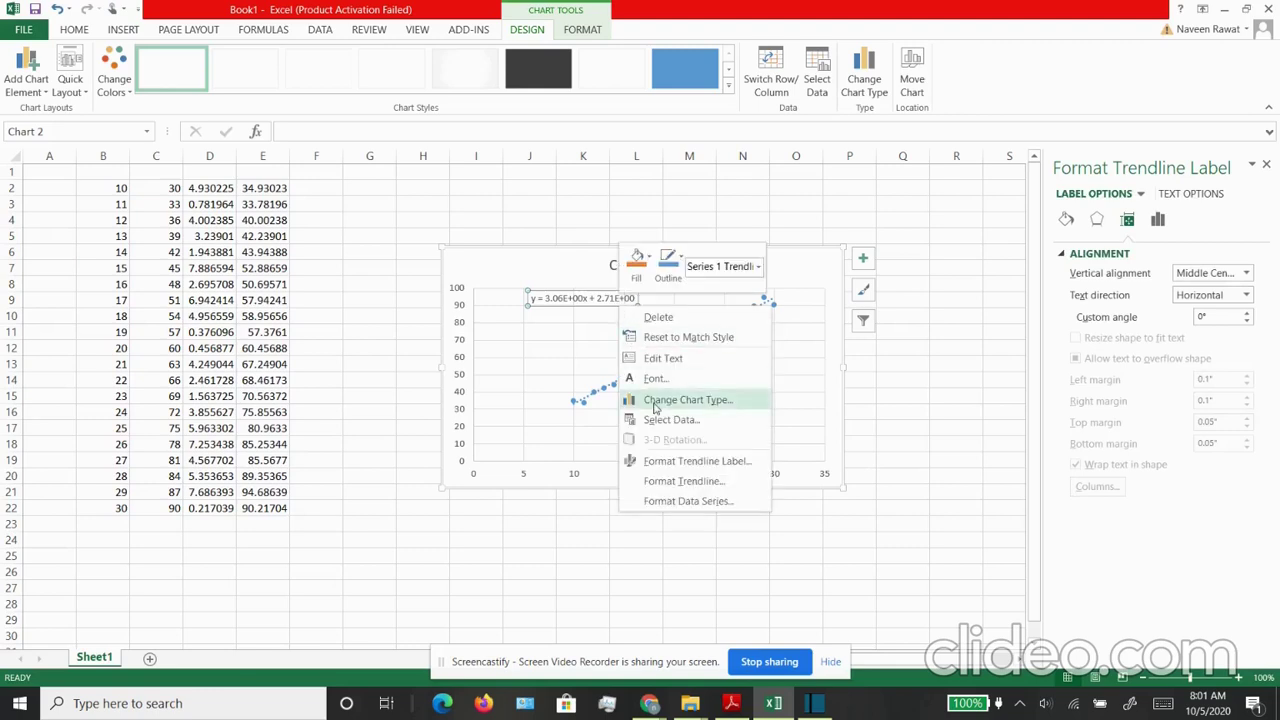
{"action": "left_click", "coordinate": [667, 460]}
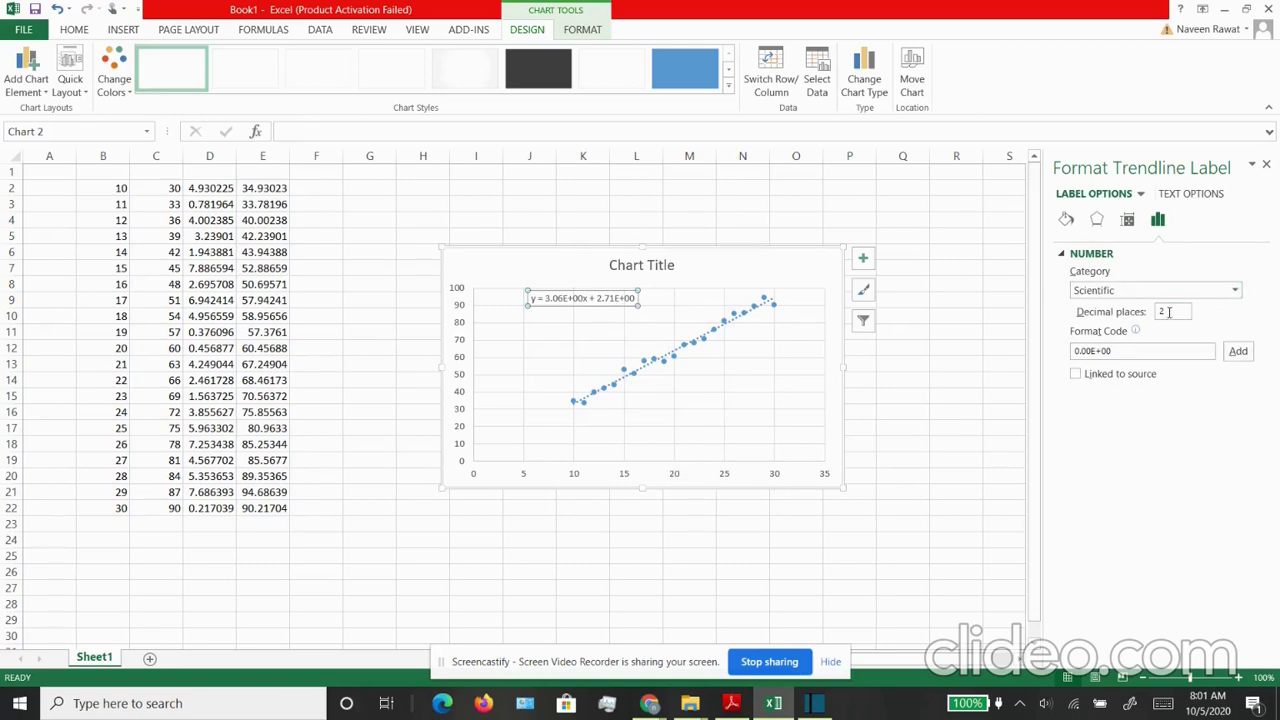
{"action": "left_click", "coordinate": [925, 440]}
{"action": "left_click", "coordinate": [558, 298]}
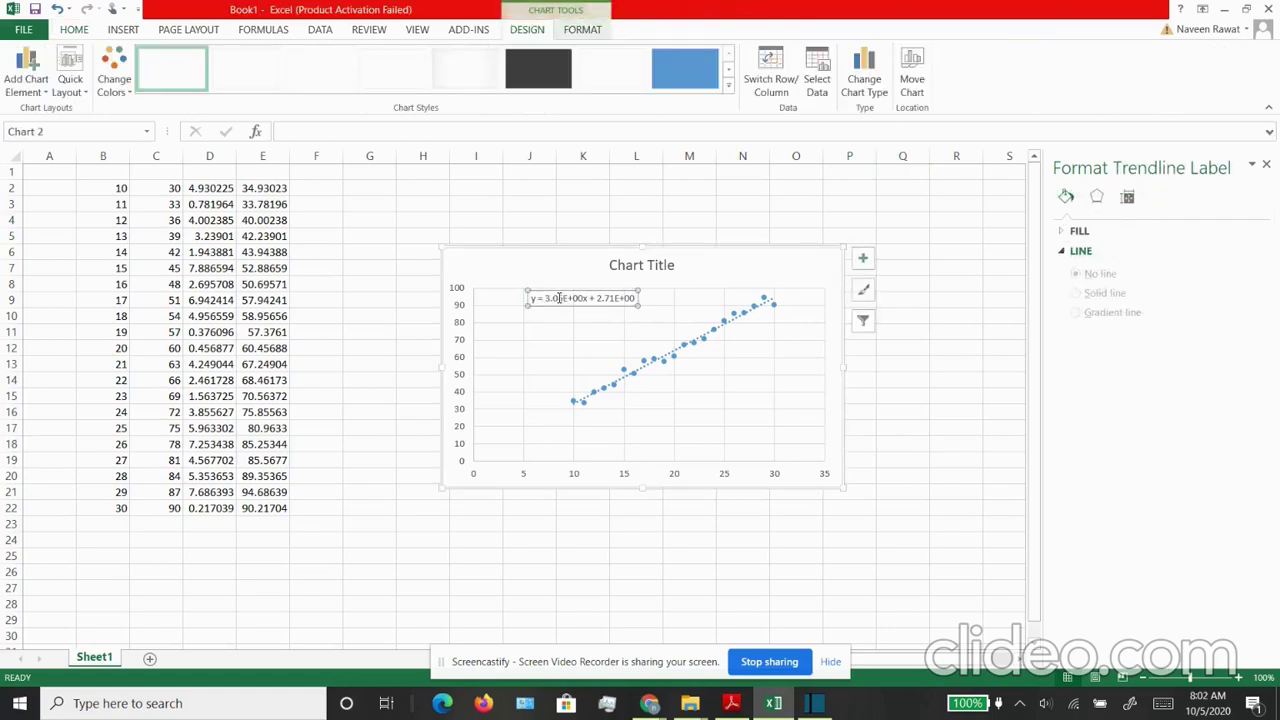
{"action": "triple_click", "coordinate": [558, 298]}
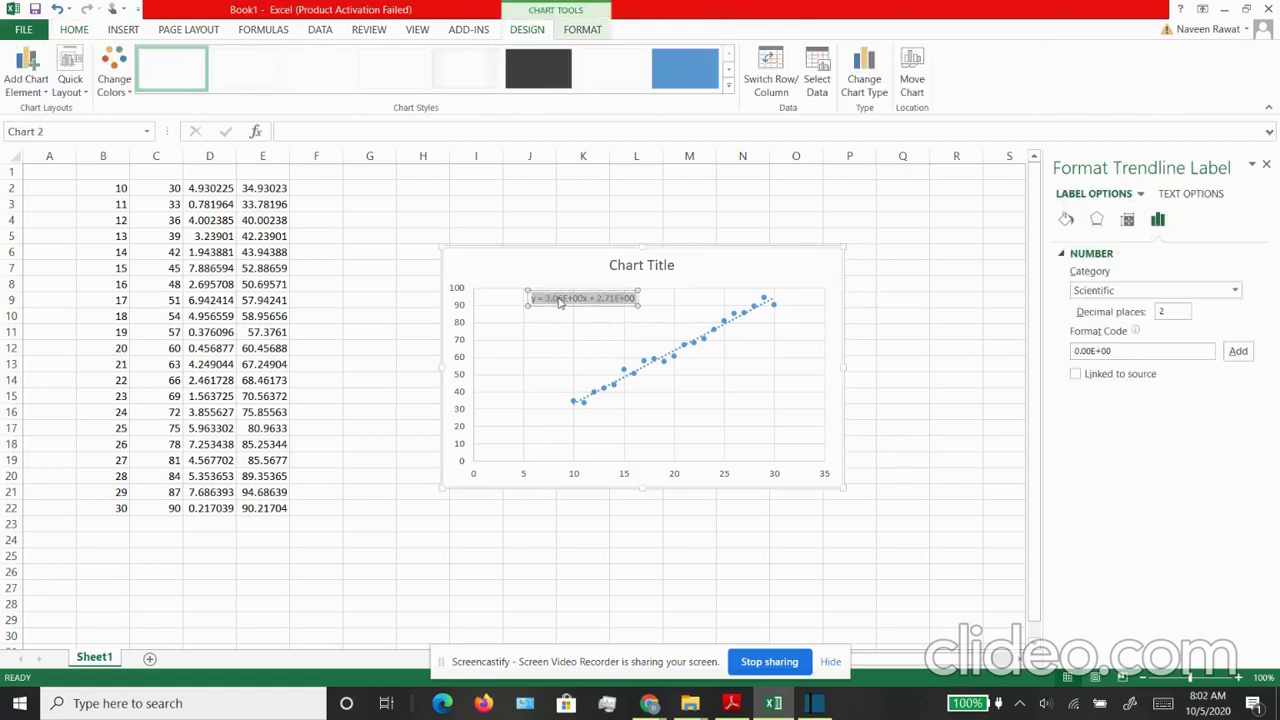
{"action": "left_click", "coordinate": [74, 30]}
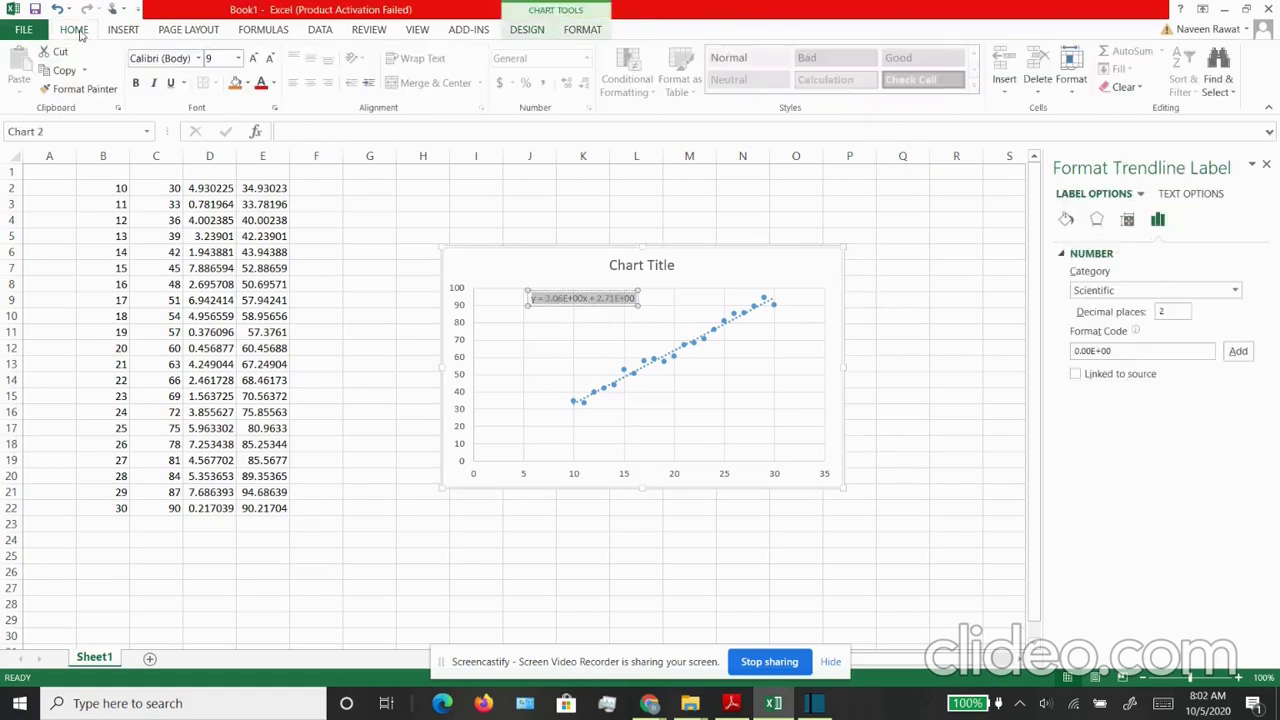
{"action": "left_click", "coordinate": [238, 58]}
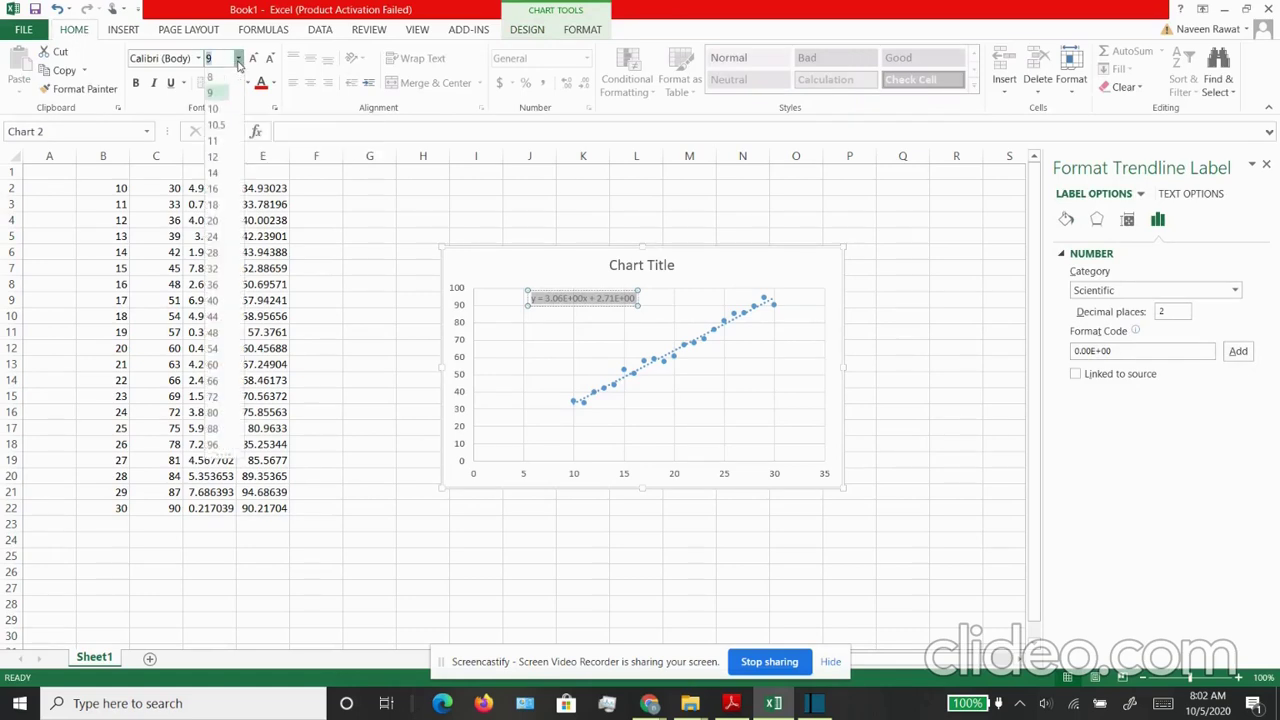
{"action": "left_click", "coordinate": [213, 173]}
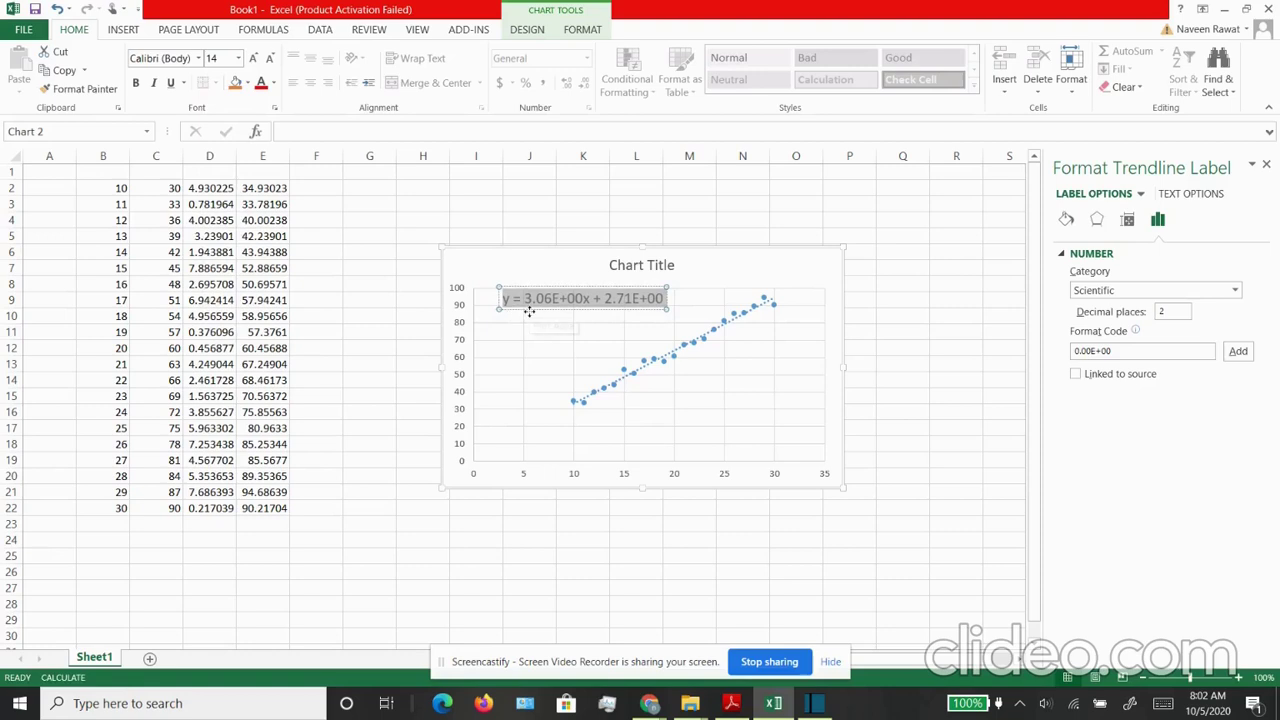
{"action": "left_click", "coordinate": [274, 86]}
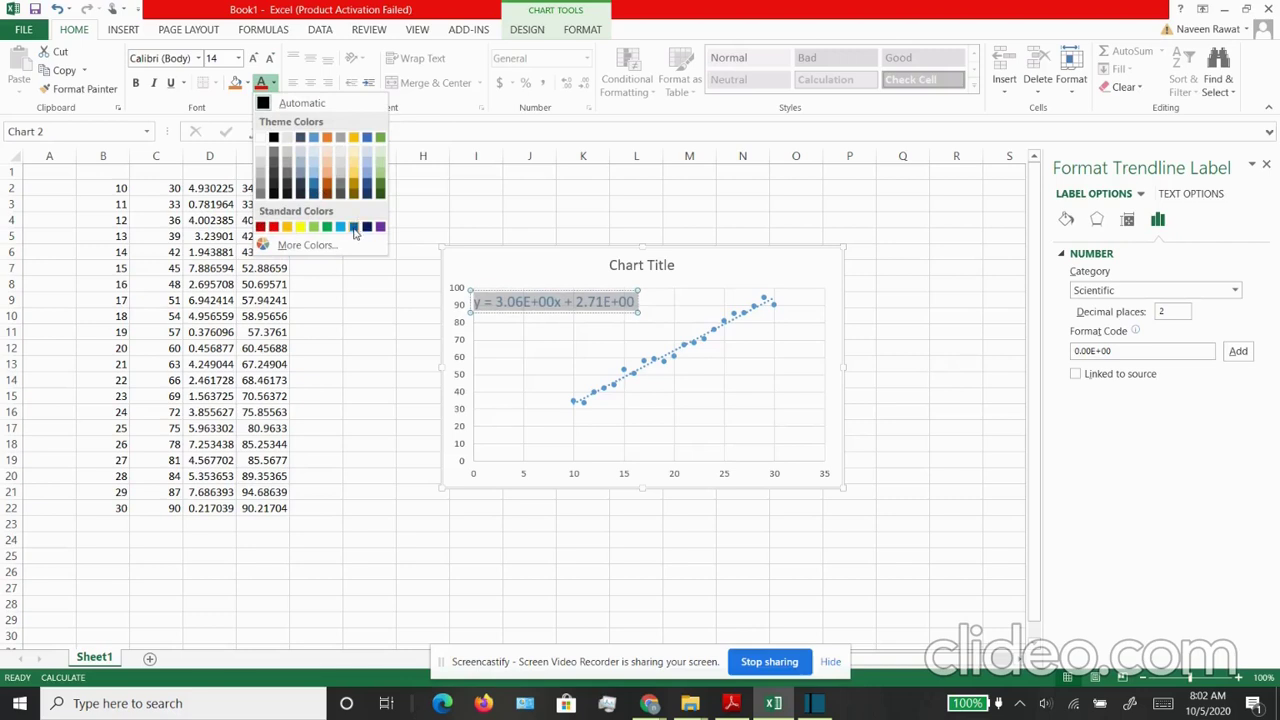
{"action": "key", "text": "Escape"}
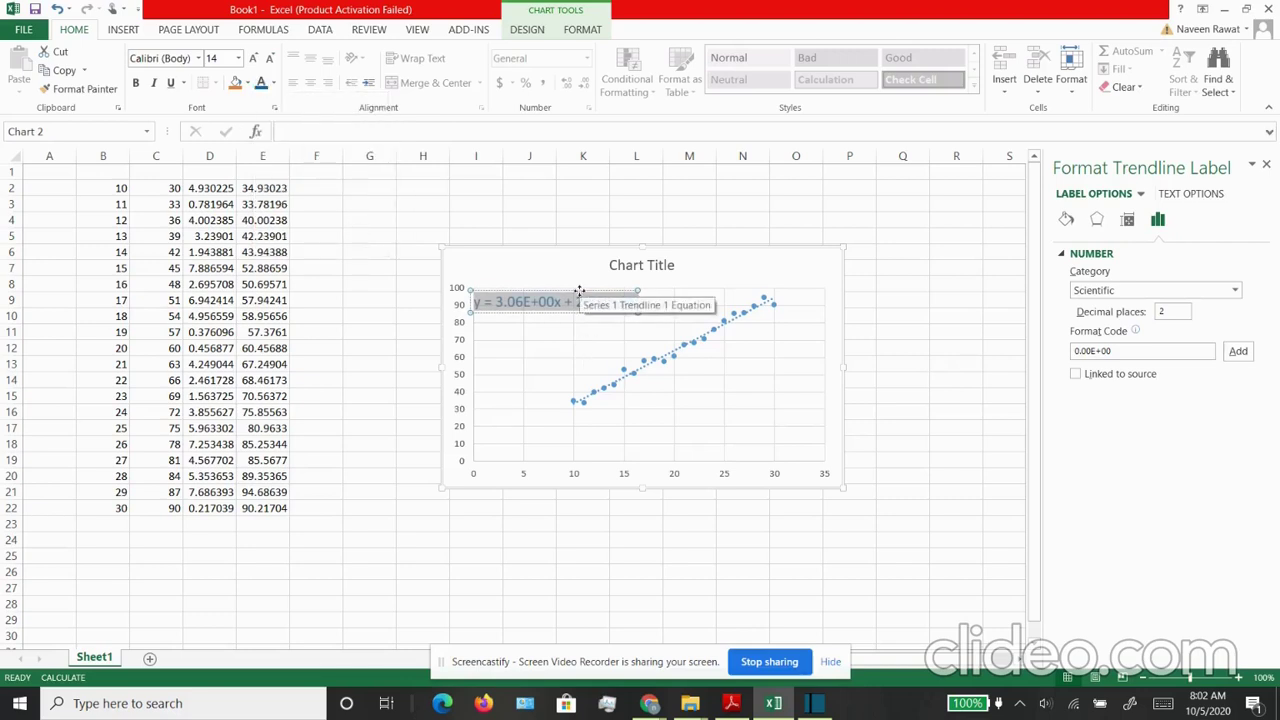
{"action": "left_click_drag", "start_coordinate": [579, 290], "coordinate": [640, 305]}
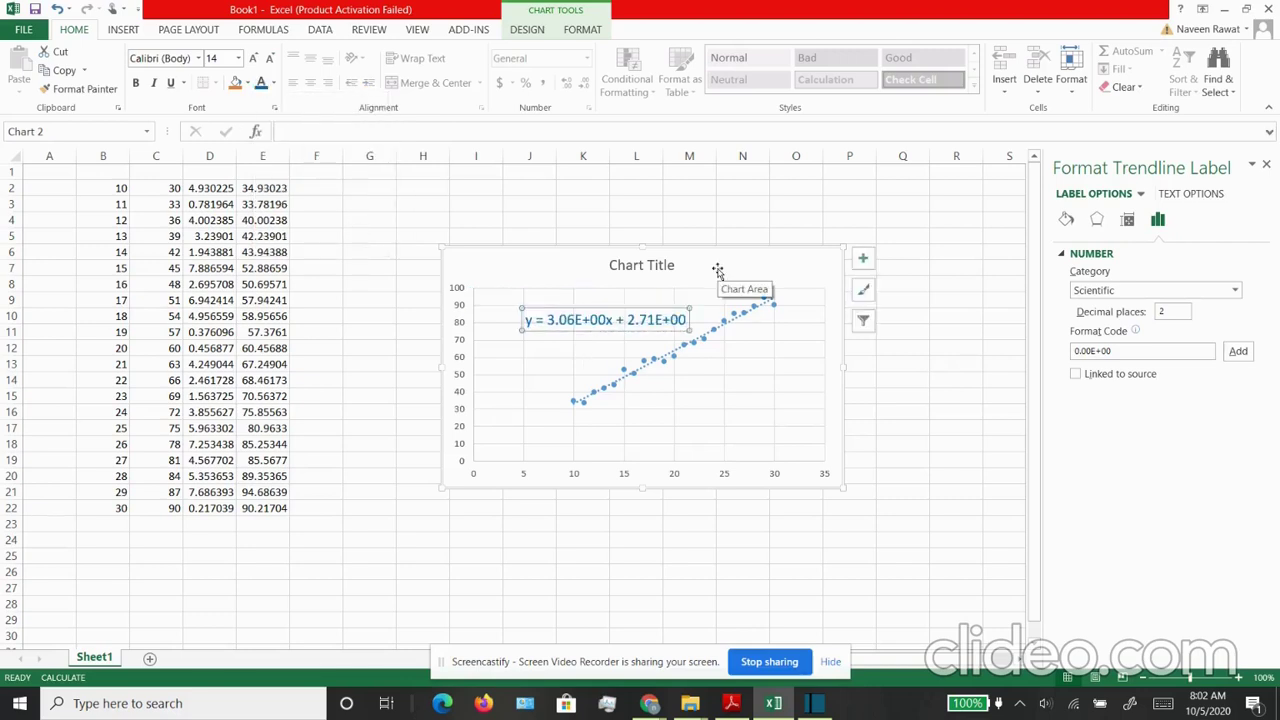
- Enter =B2*B2/10 in G2 and fill it down to G22, giving values 10 to 90
{"action": "left_click", "coordinate": [352, 188]}
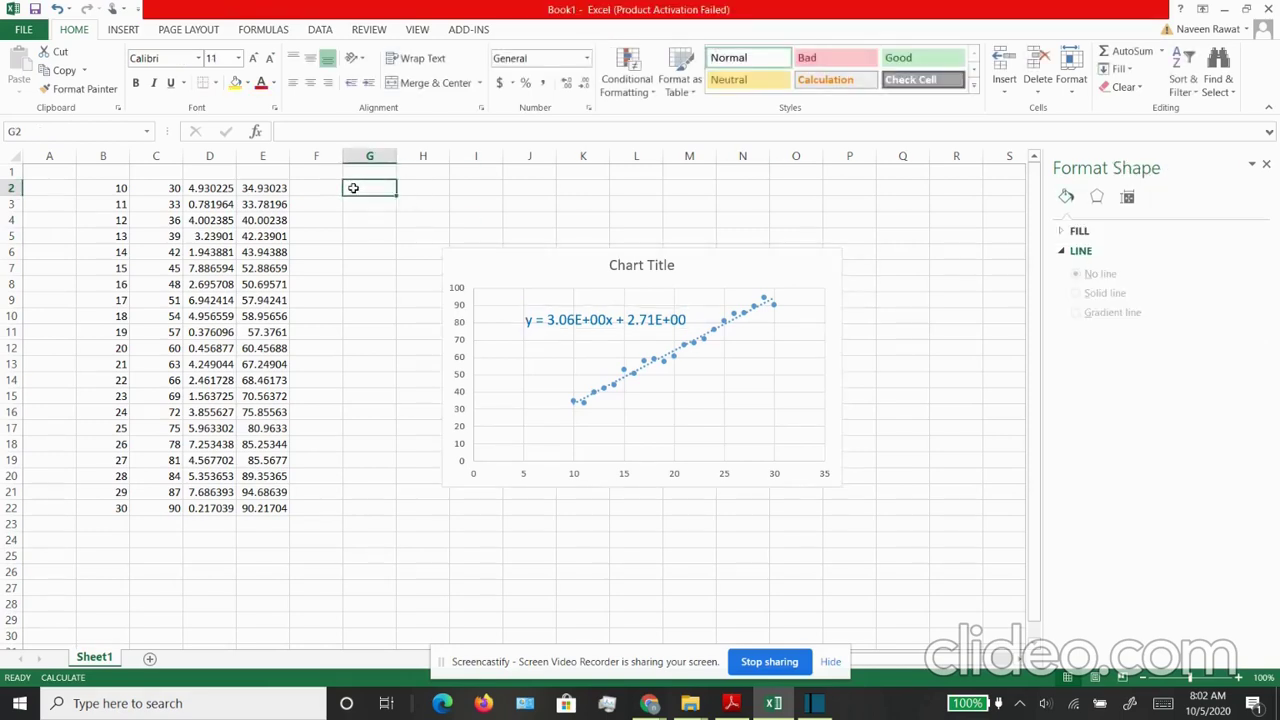
{"action": "type", "text": "="}
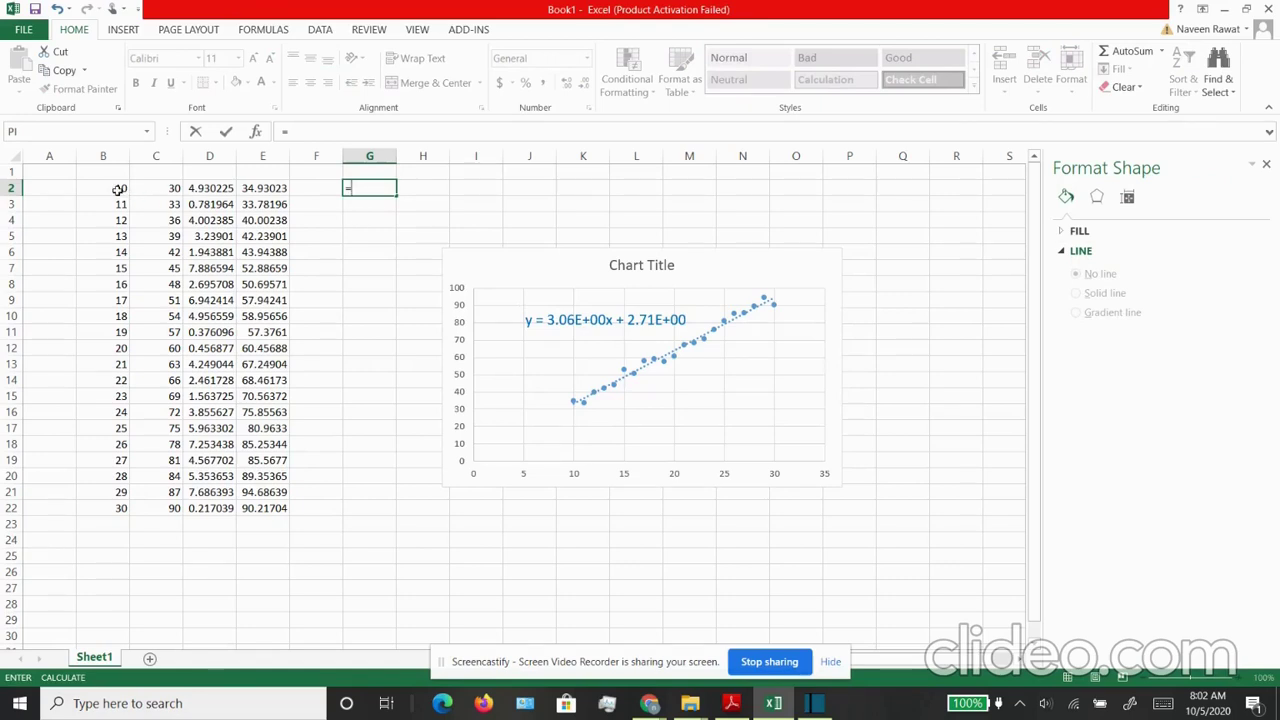
{"action": "left_click", "coordinate": [118, 189]}
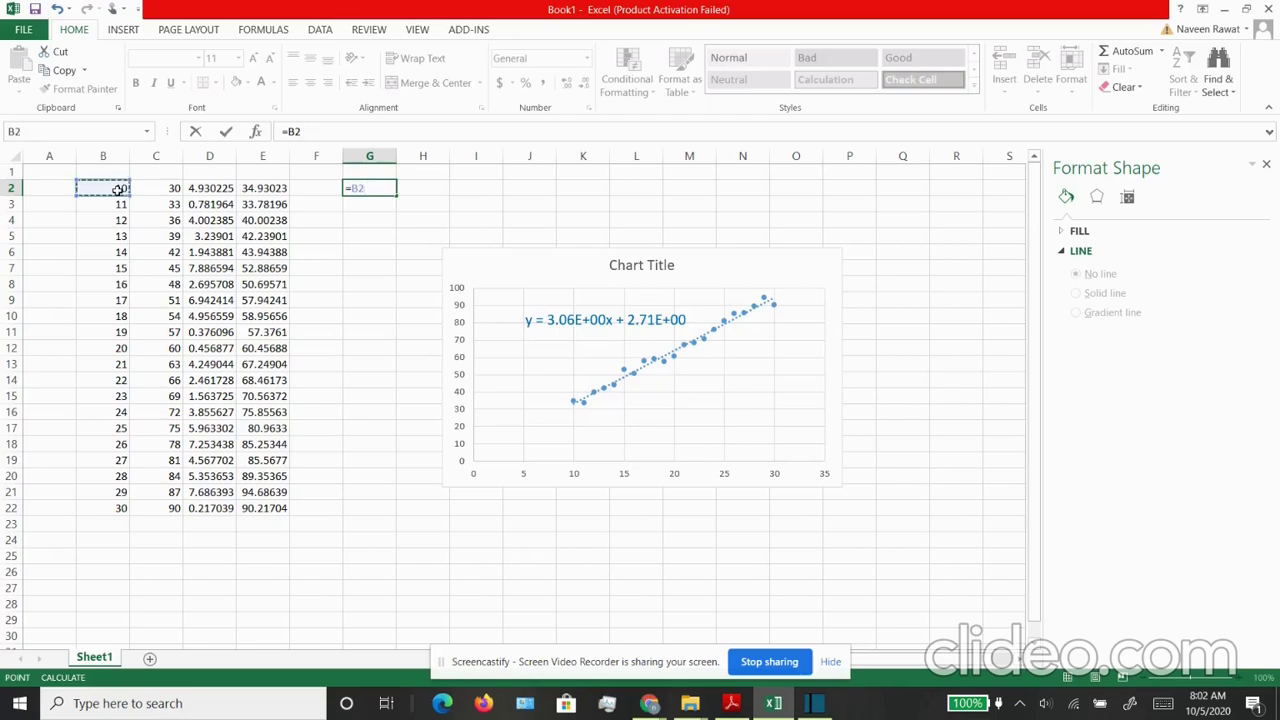
{"action": "type", "text": "*"}
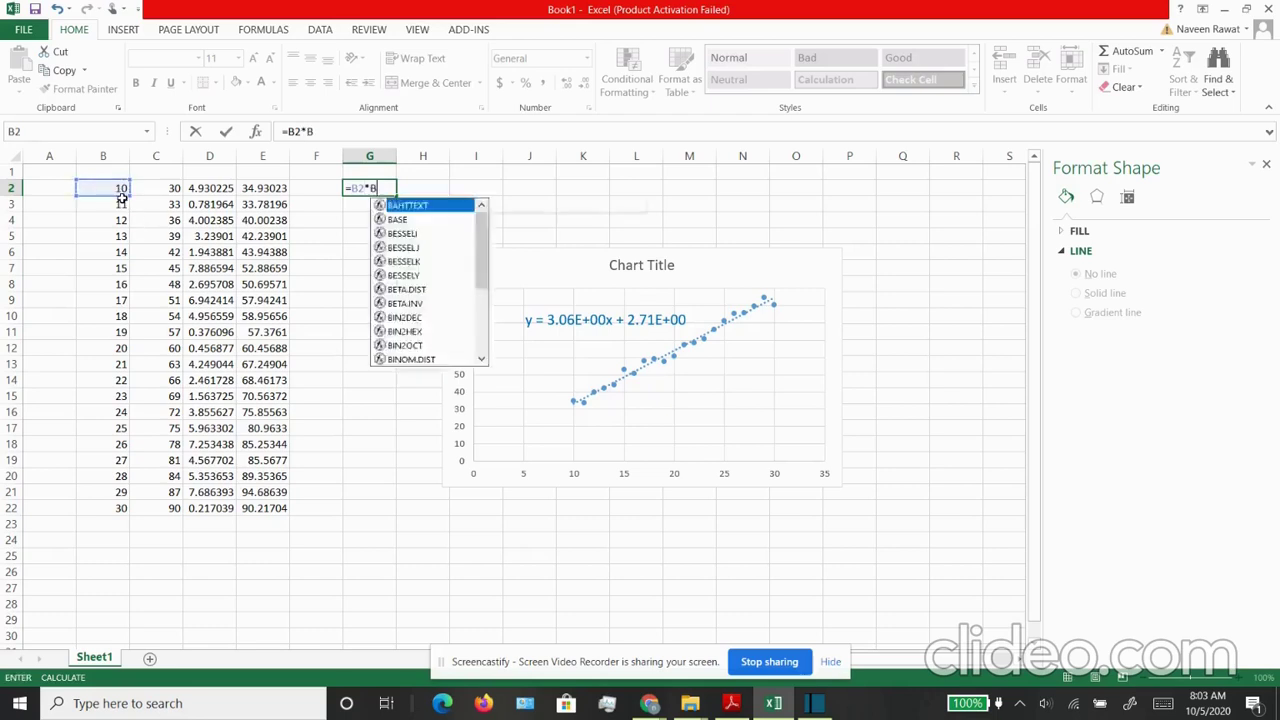
{"action": "type", "text": "/"}
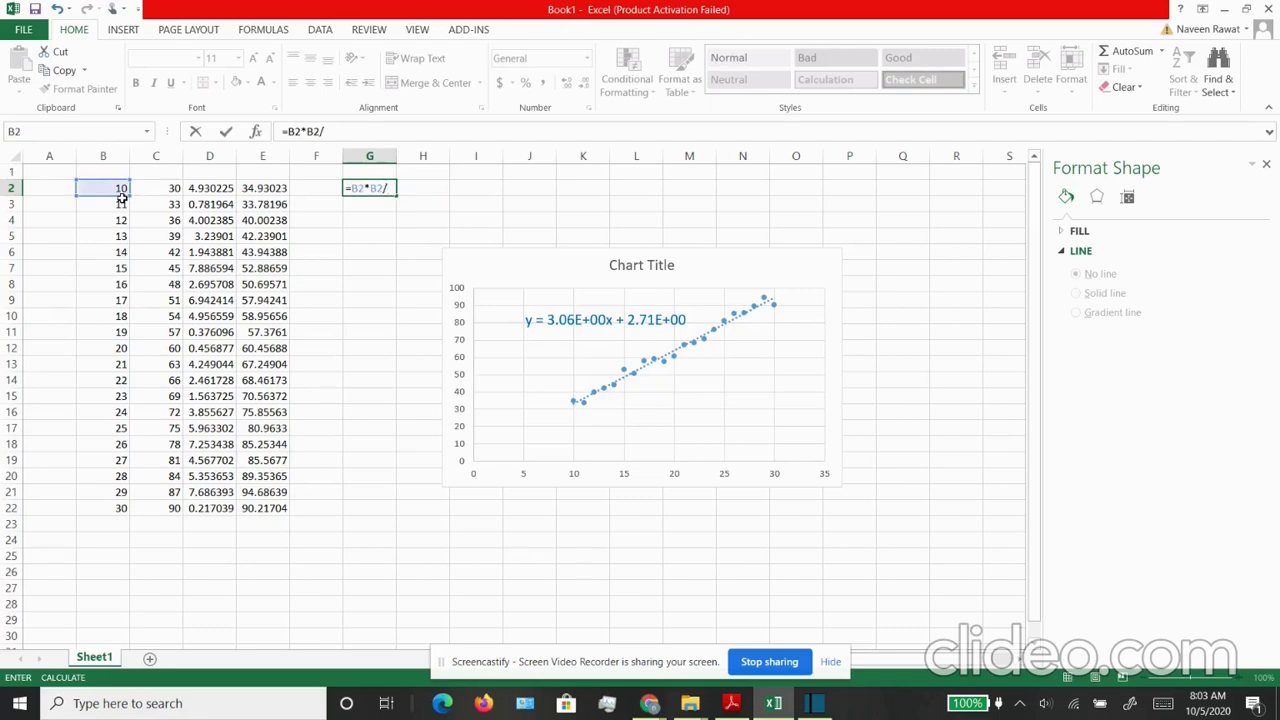
{"action": "type", "text": "10"}
{"action": "key", "text": "Return"}
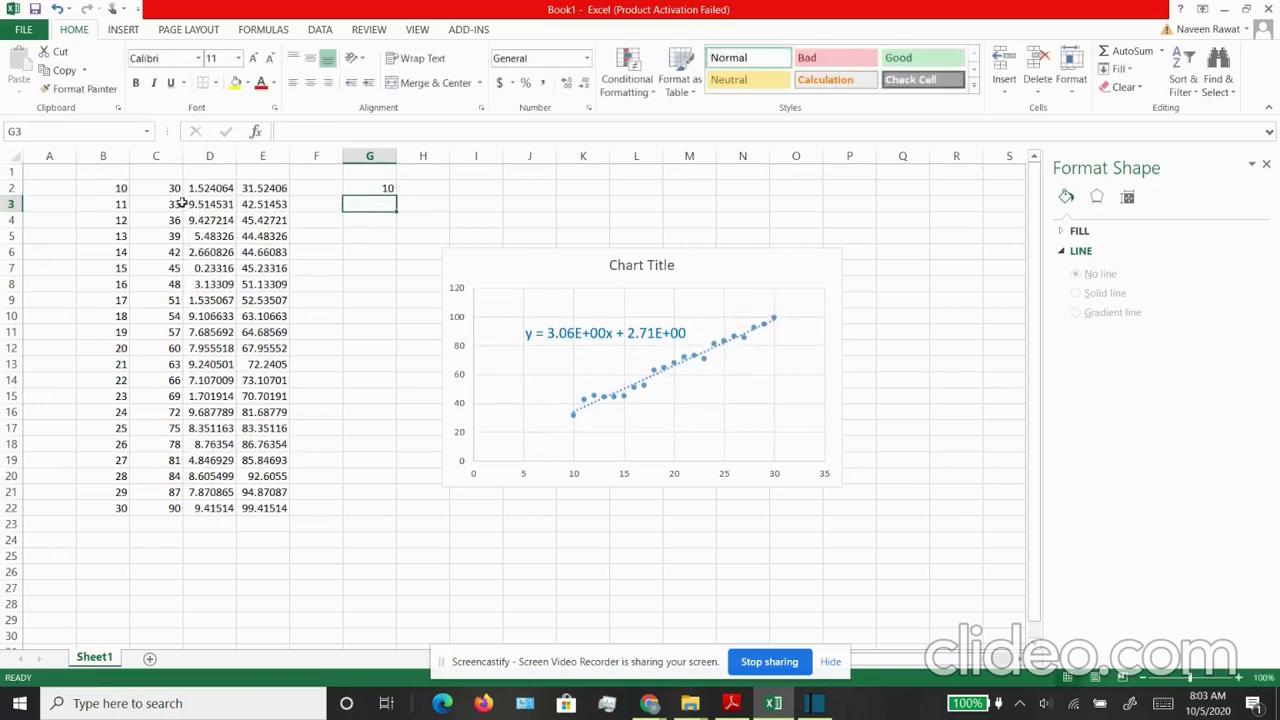
{"action": "left_click", "coordinate": [365, 187]}
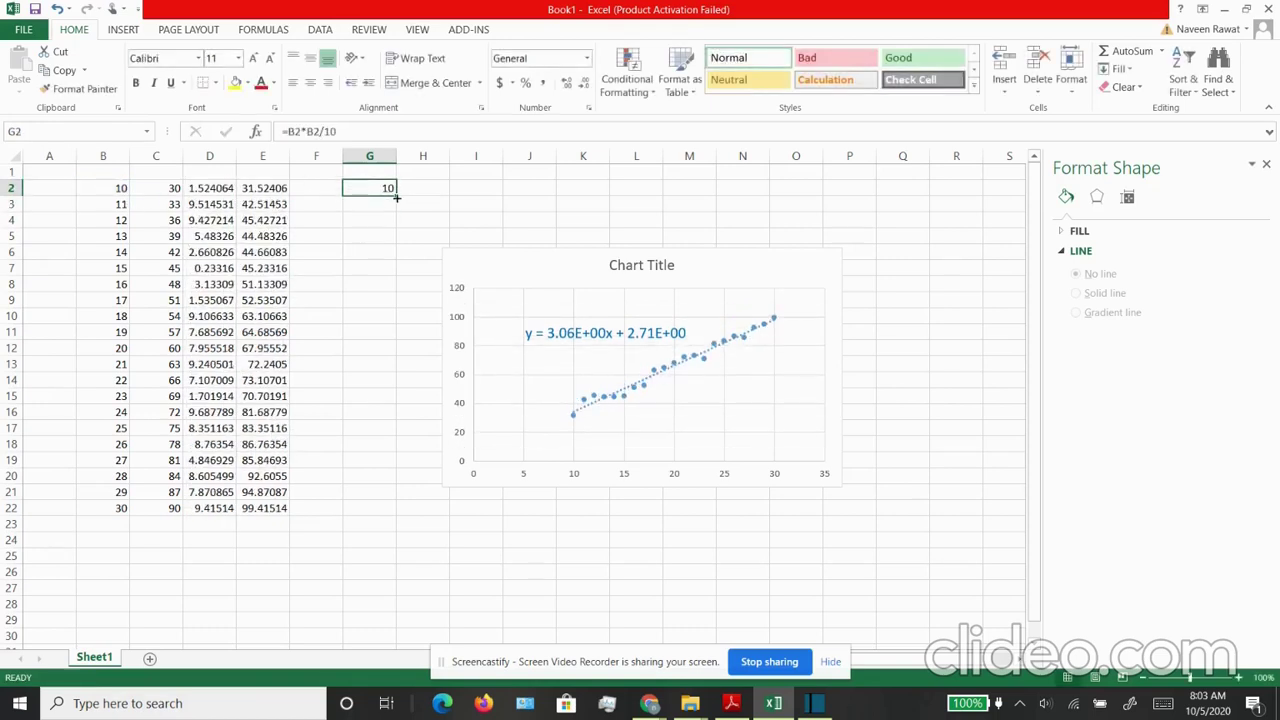
{"action": "left_click", "coordinate": [396, 197]}
{"action": "left_click_drag", "start_coordinate": [396, 197], "coordinate": [378, 510]}
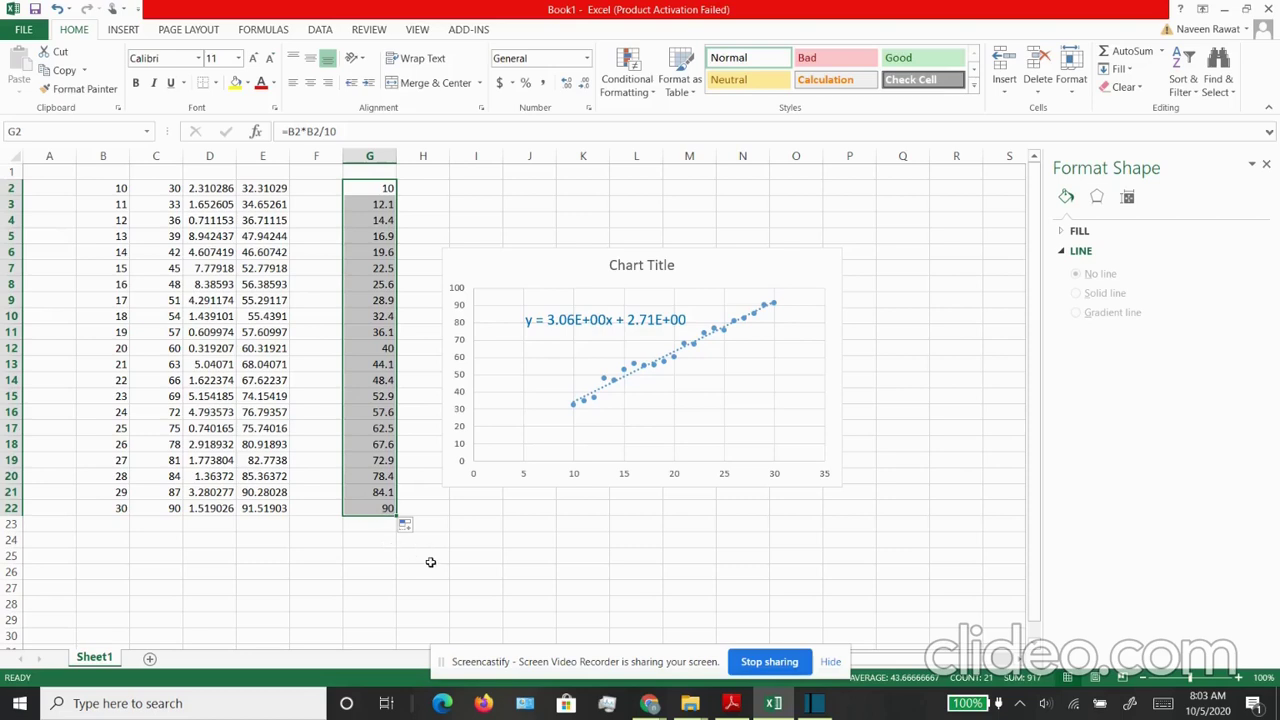
- Open the chart's data source and add a new series with X values B2:B22
{"action": "left_click", "coordinate": [660, 434]}
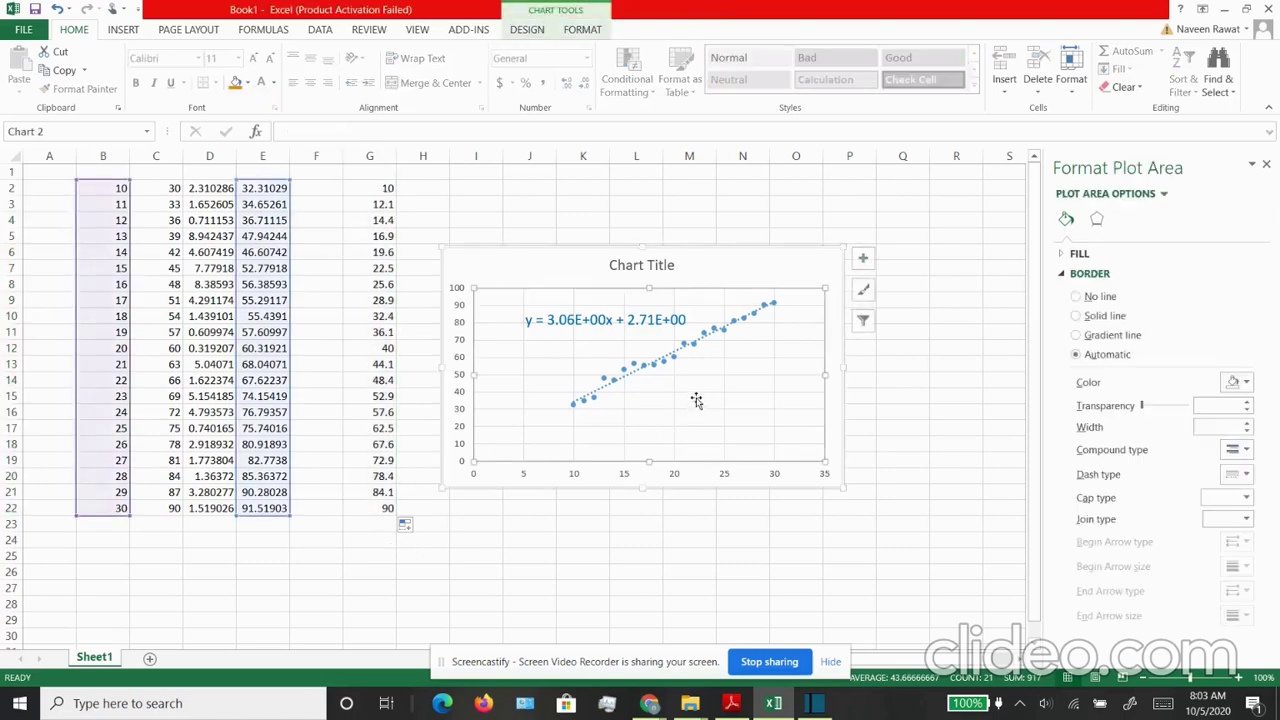
{"action": "right_click", "coordinate": [697, 399]}
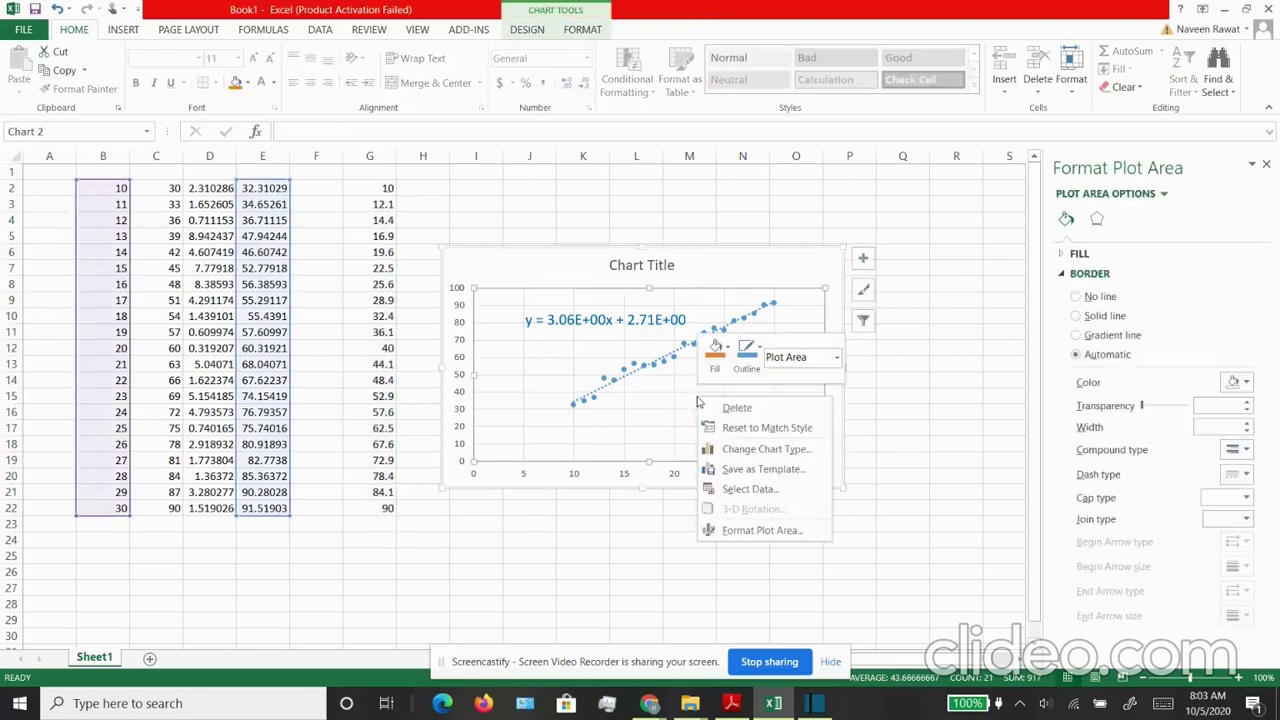
{"action": "left_click", "coordinate": [743, 489]}
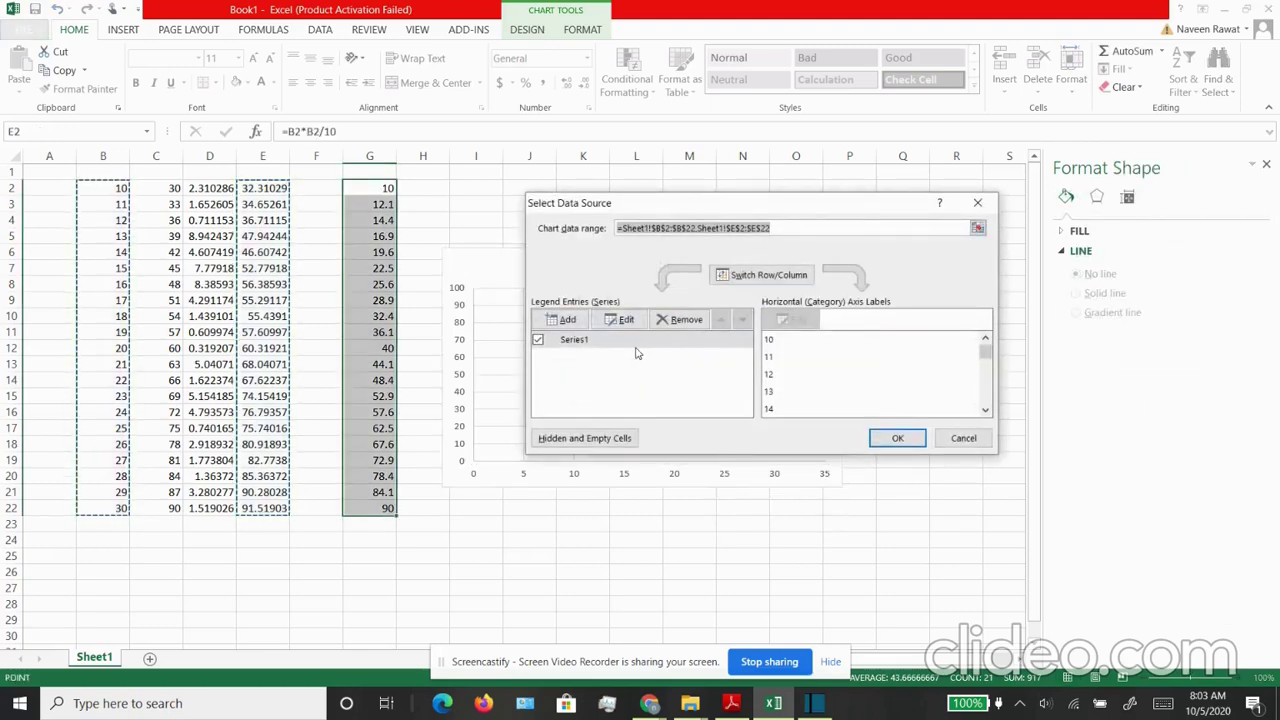
{"action": "left_click", "coordinate": [566, 320]}
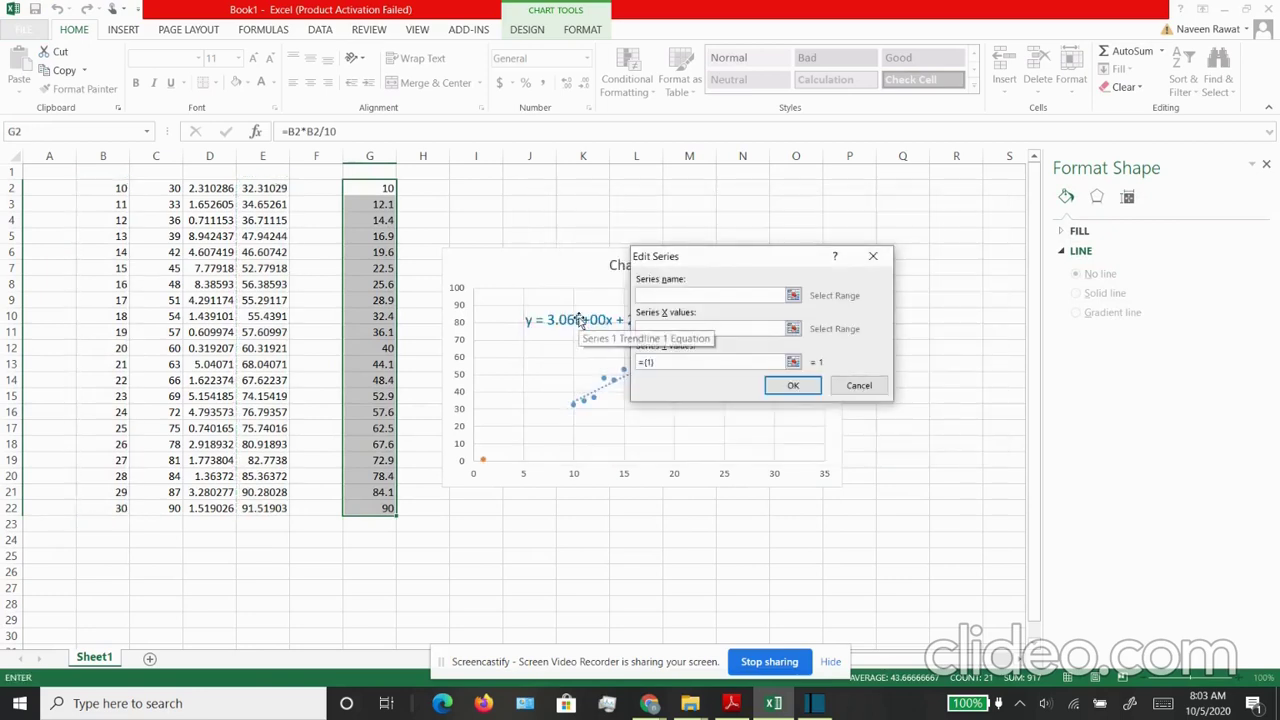
{"action": "left_click", "coordinate": [793, 329]}
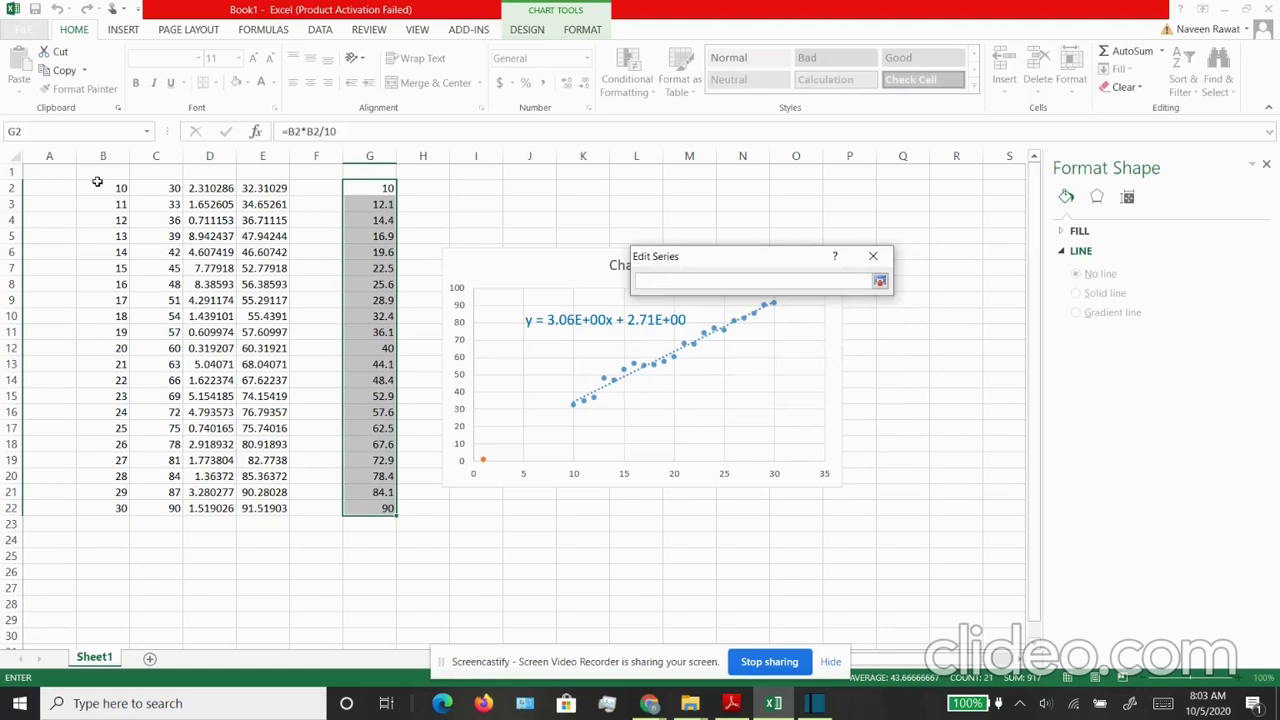
{"action": "left_click_drag", "start_coordinate": [98, 191], "coordinate": [101, 509]}
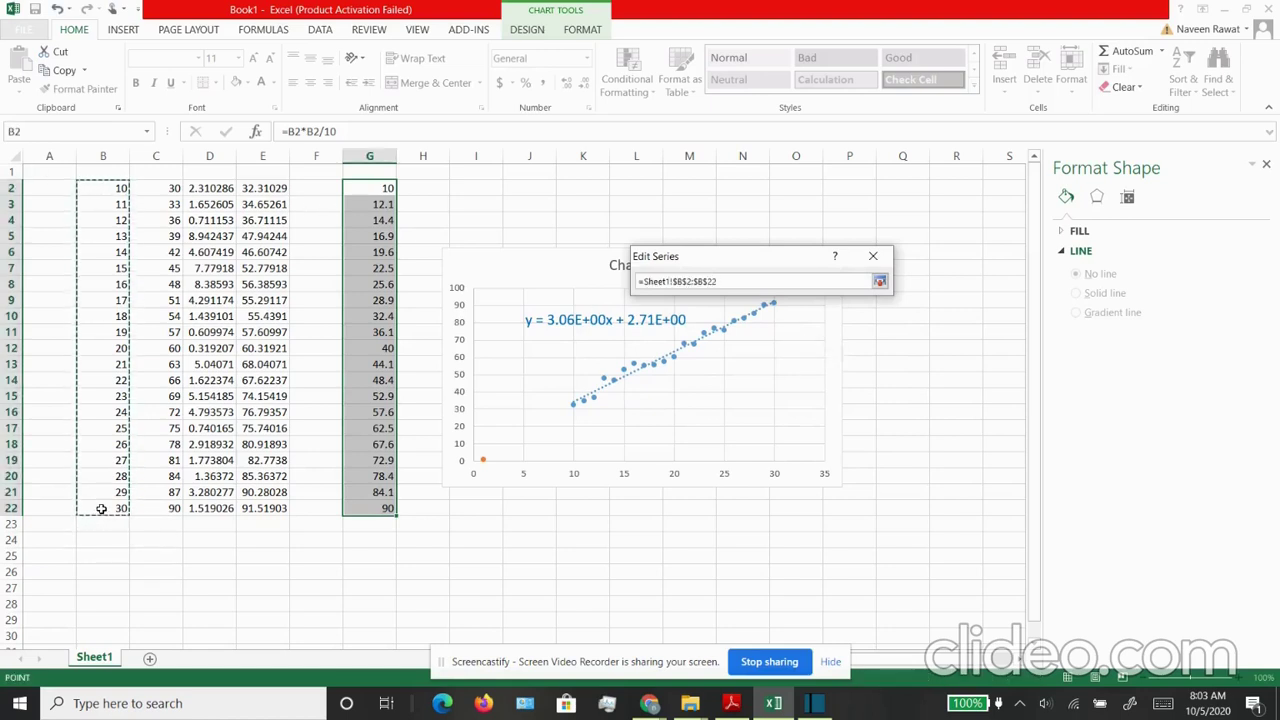
{"action": "left_click", "coordinate": [880, 283]}
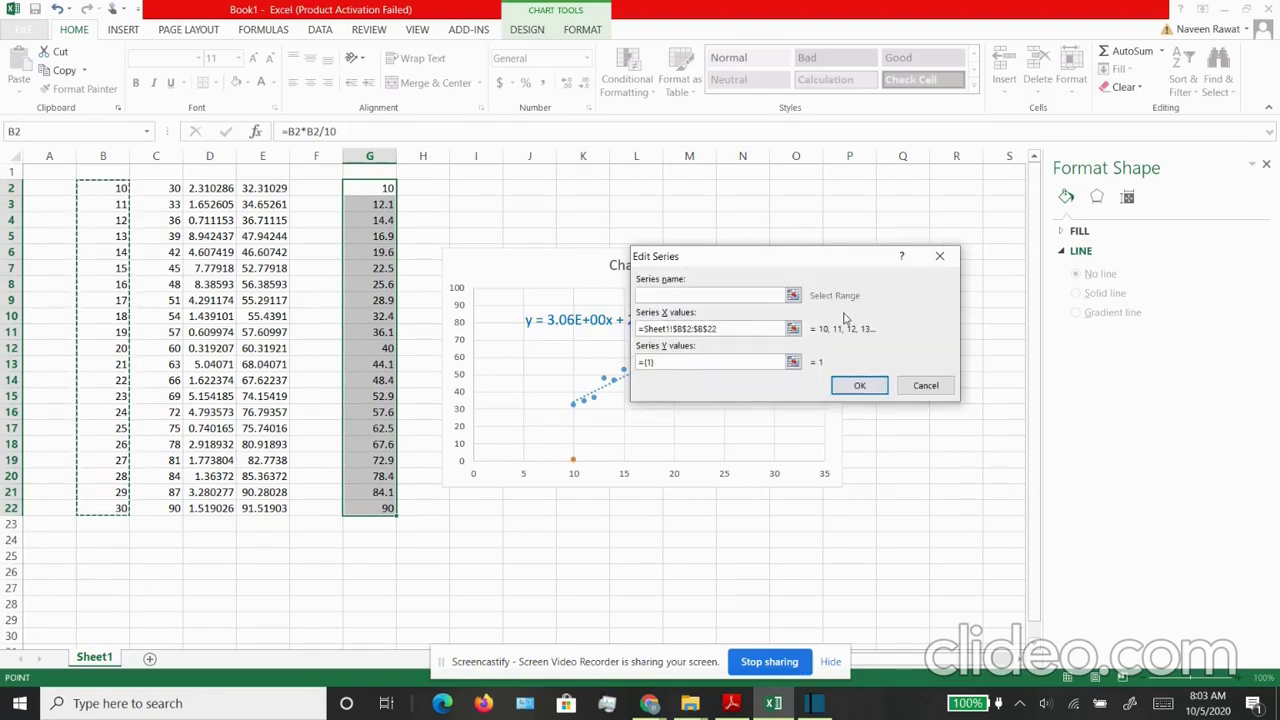
- Set the new series' Y values to G2:G22 and apply it to the chart
{"action": "left_click", "coordinate": [793, 361]}
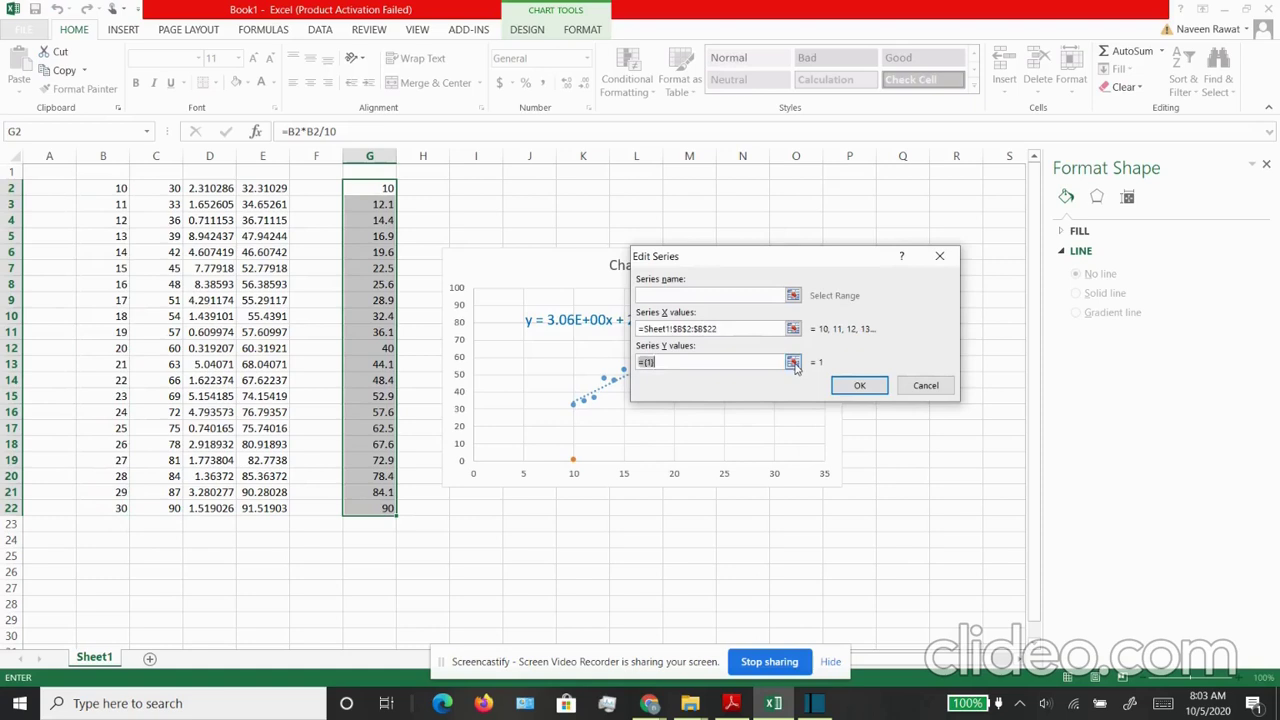
{"action": "left_click", "coordinate": [375, 191]}
{"action": "left_click_drag", "start_coordinate": [375, 191], "coordinate": [385, 508]}
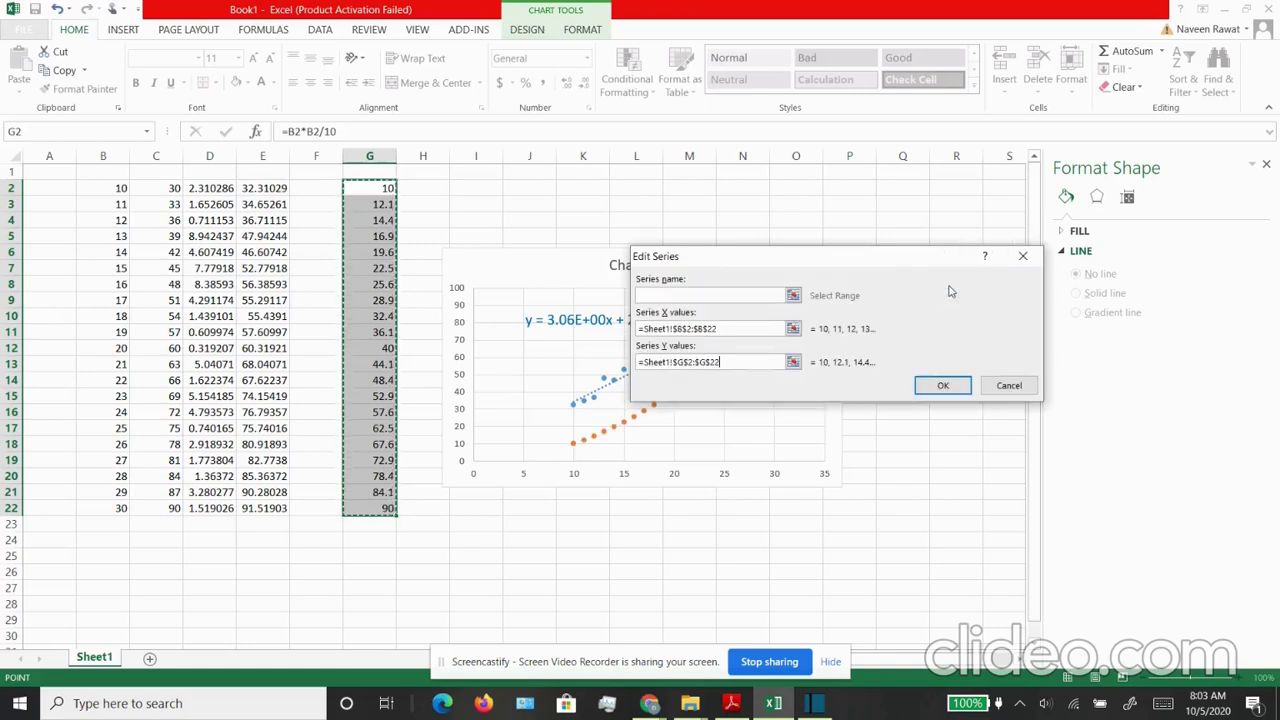
{"action": "left_click", "coordinate": [946, 282]}
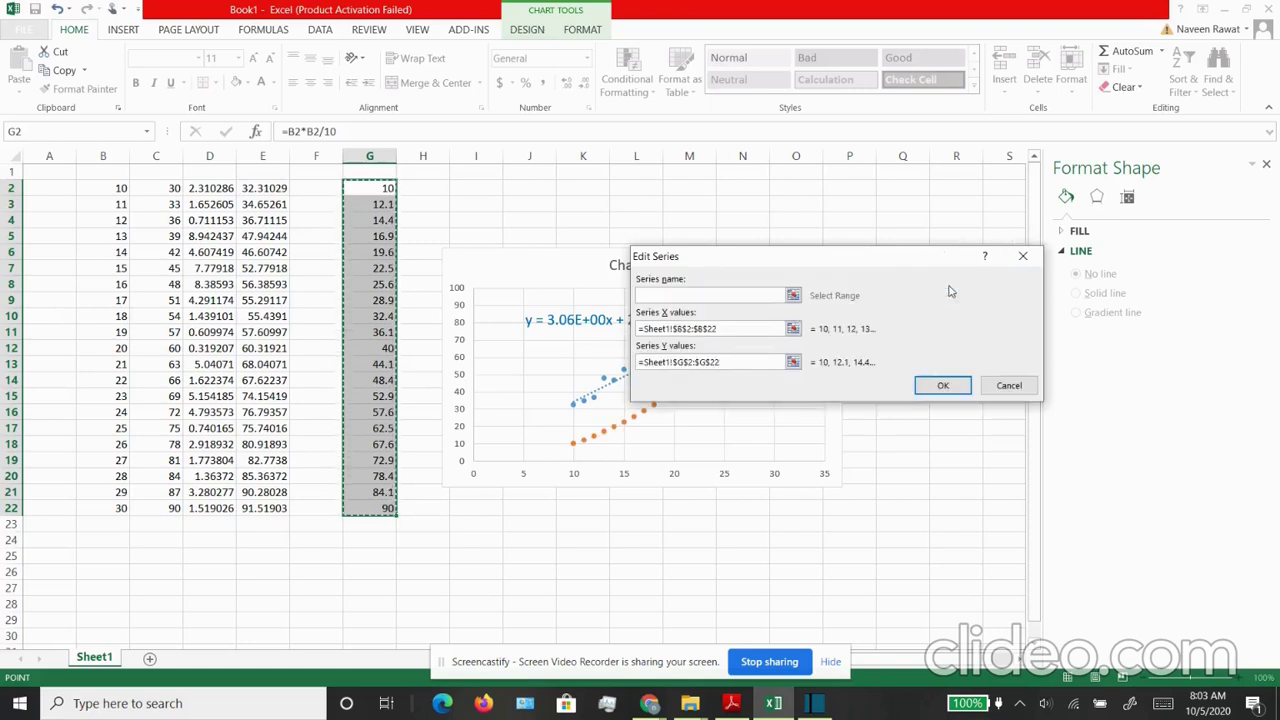
{"action": "left_click", "coordinate": [937, 385]}
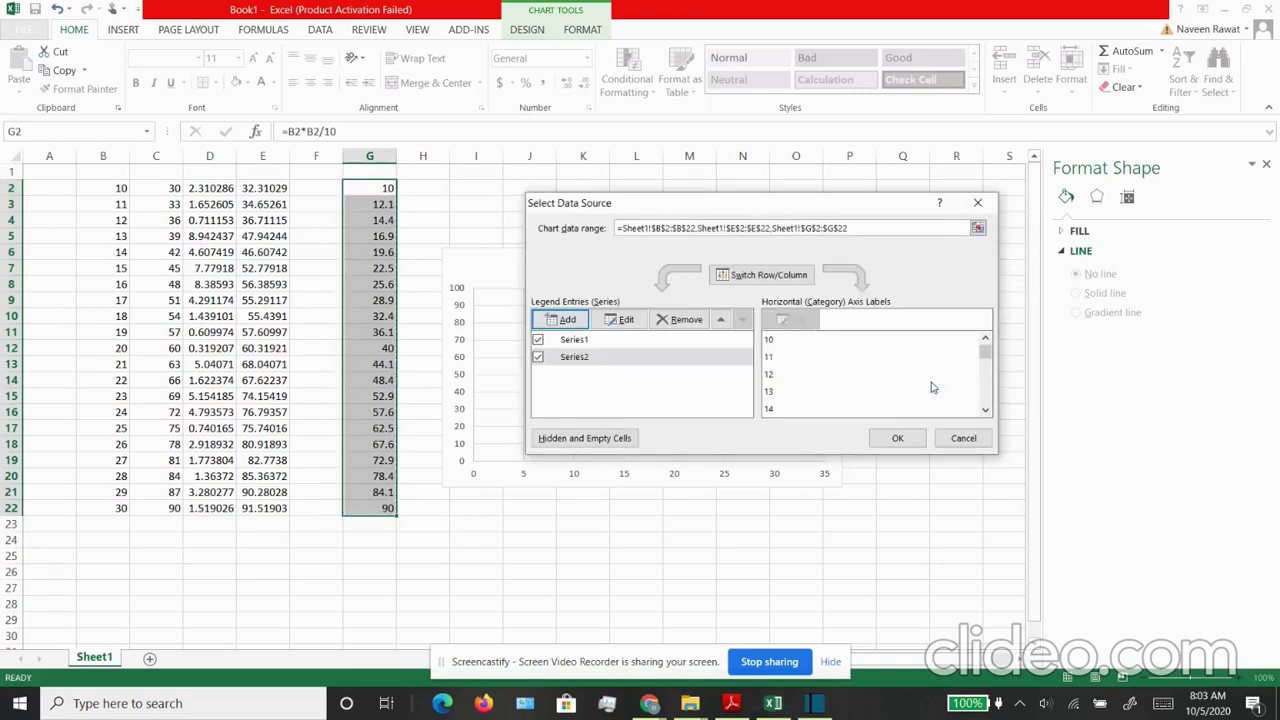
{"action": "left_click", "coordinate": [898, 440]}
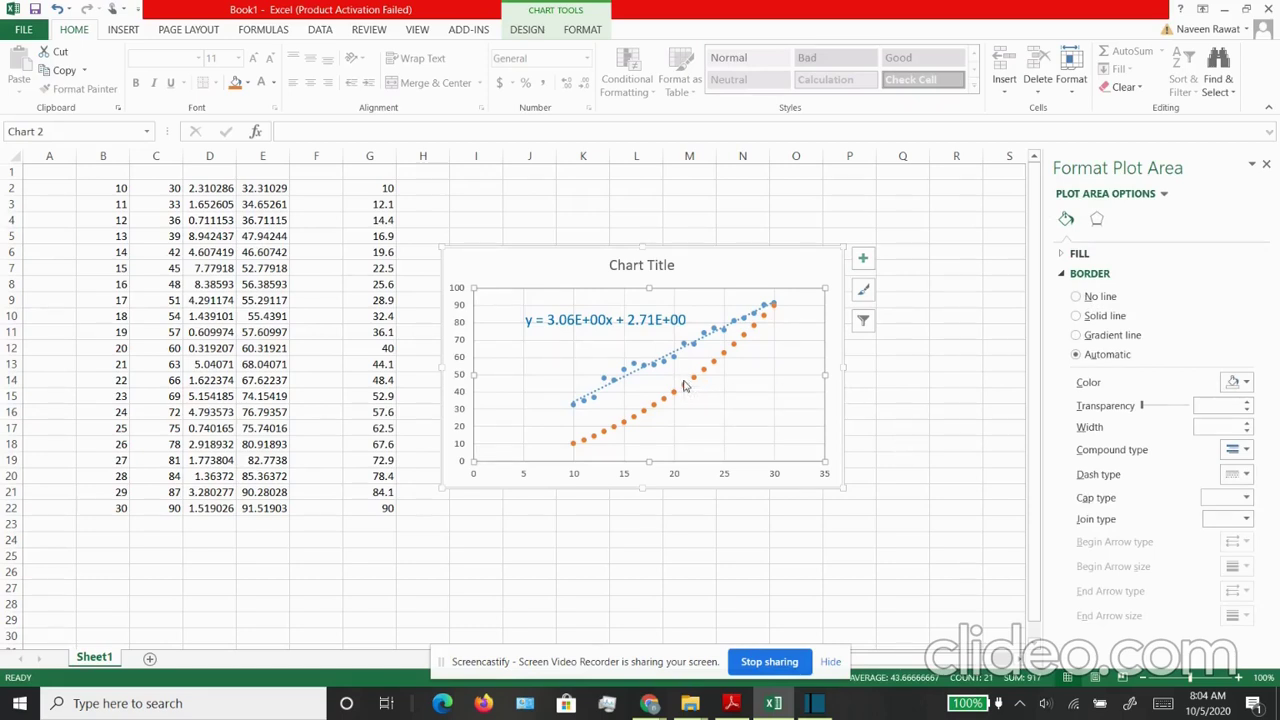
- Add a polynomial trendline to the orange series with its equation displayed on the chart
{"action": "left_click", "coordinate": [685, 384]}
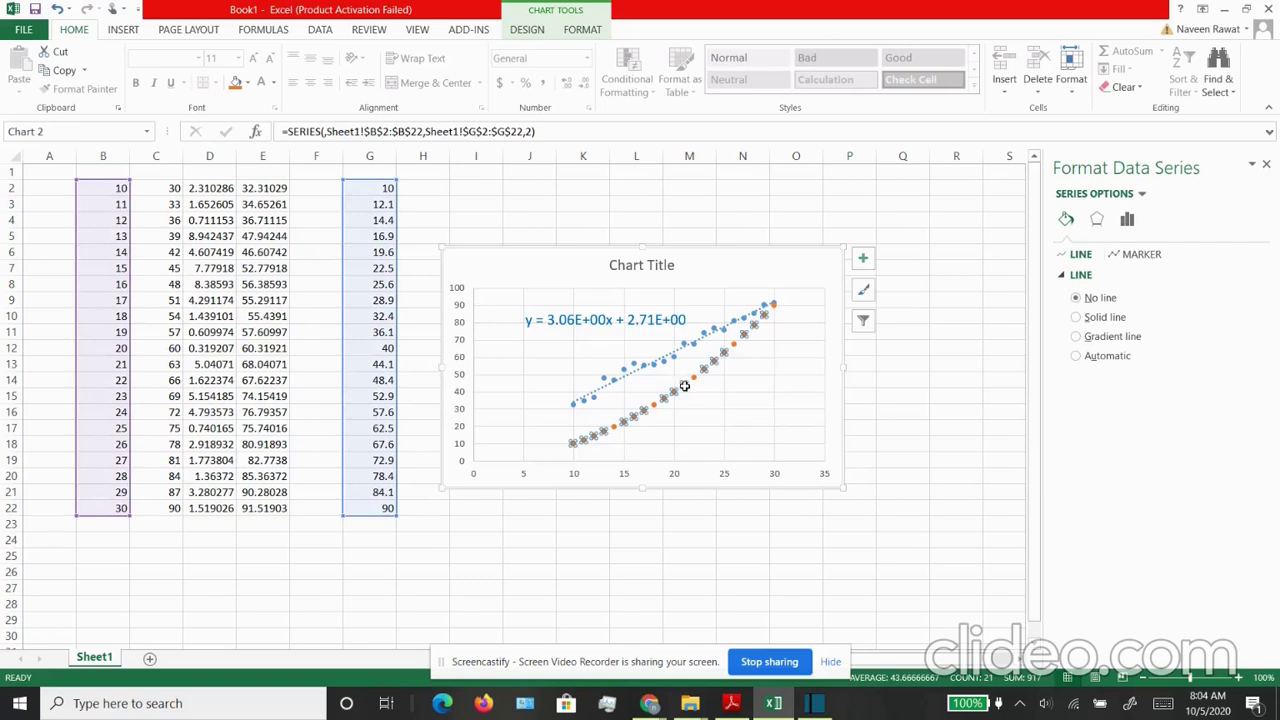
{"action": "right_click", "coordinate": [685, 386]}
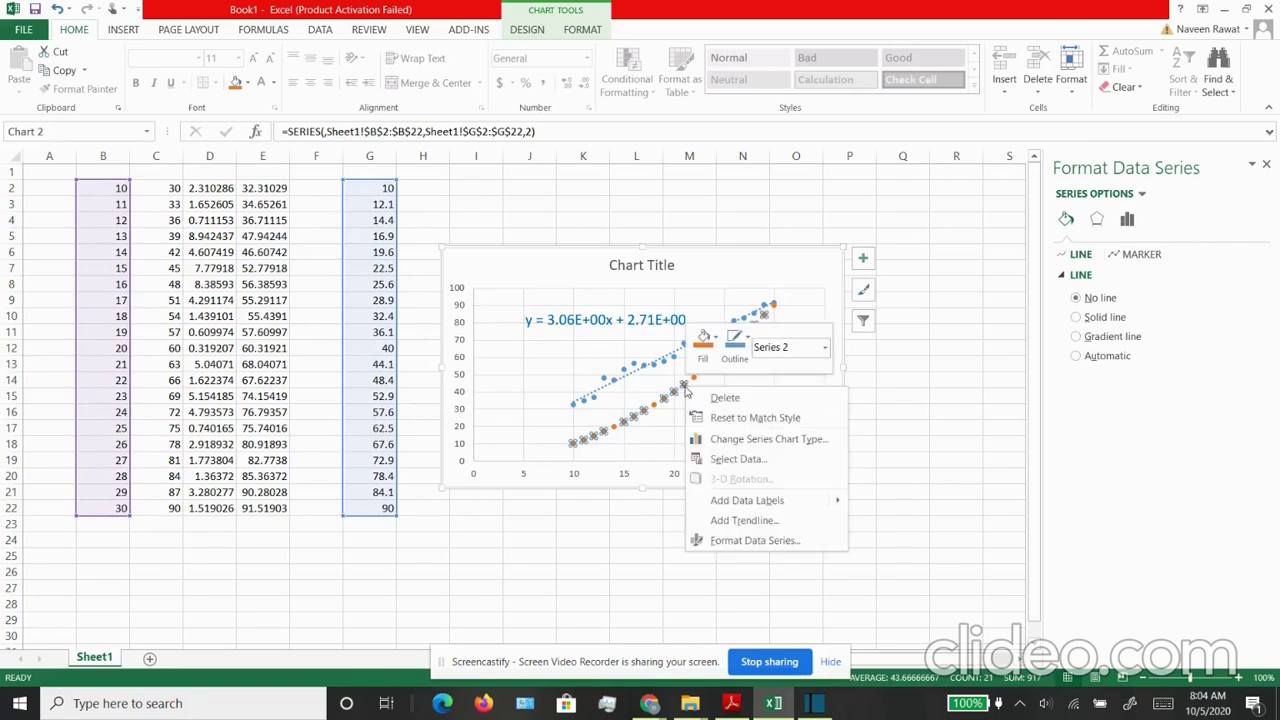
{"action": "left_click", "coordinate": [746, 520]}
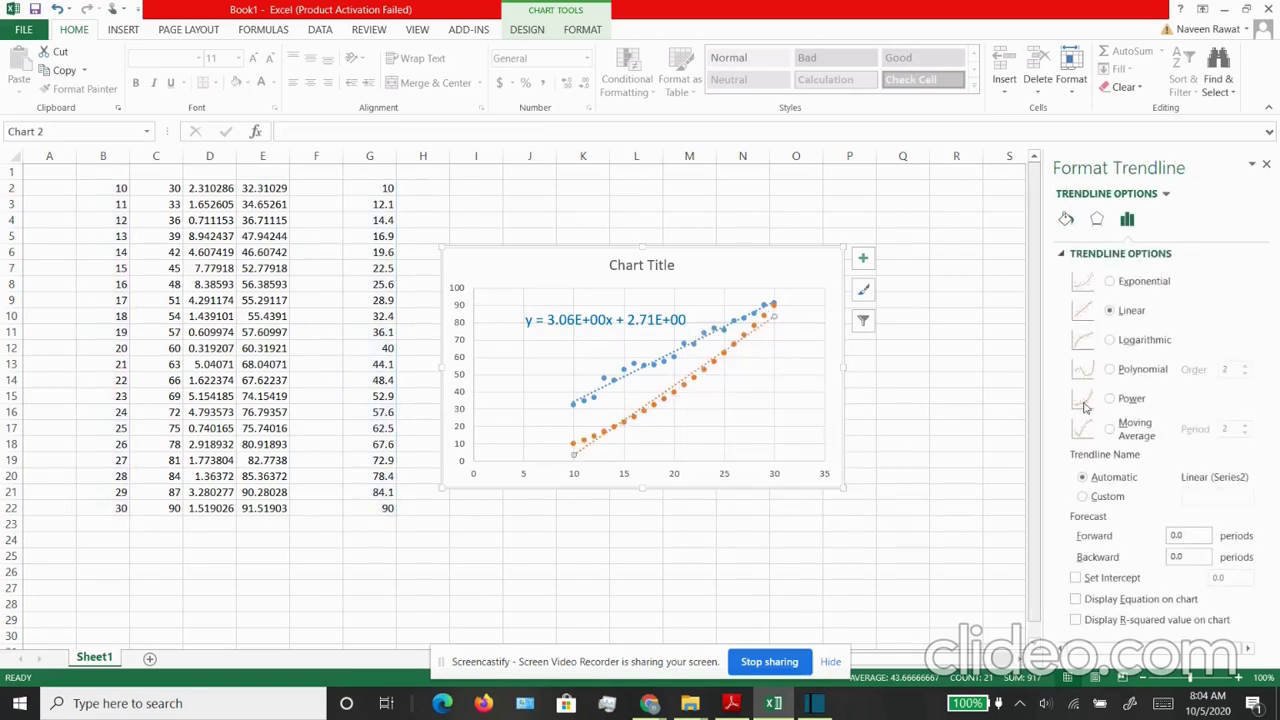
{"action": "left_click", "coordinate": [1111, 370]}
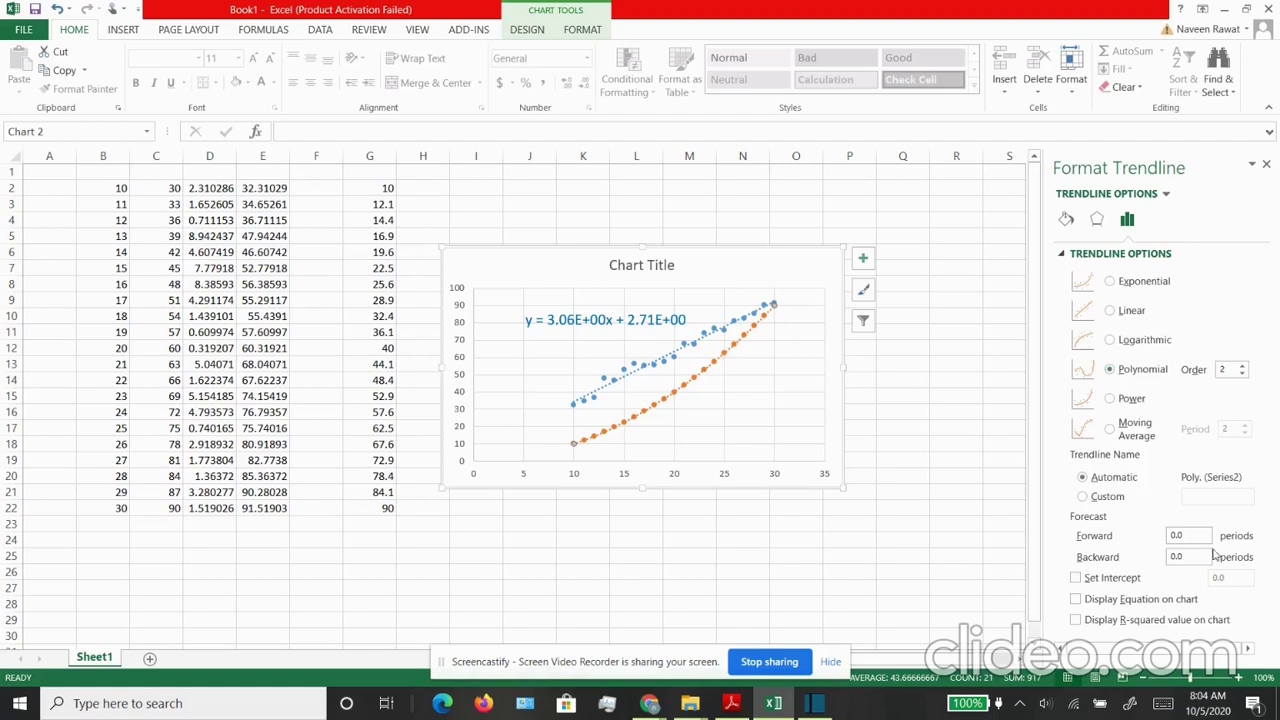
{"action": "left_click", "coordinate": [1076, 599]}
- Move the equation label near the chart bottom and enlarge it to font size 16
{"action": "left_click", "coordinate": [709, 318]}
{"action": "left_click_drag", "start_coordinate": [709, 318], "coordinate": [714, 437]}
{"action": "left_click", "coordinate": [253, 57]}
{"action": "left_click", "coordinate": [253, 57]}
{"action": "left_click", "coordinate": [253, 57]}
{"action": "left_click", "coordinate": [253, 57]}
{"action": "left_click", "coordinate": [253, 57]}
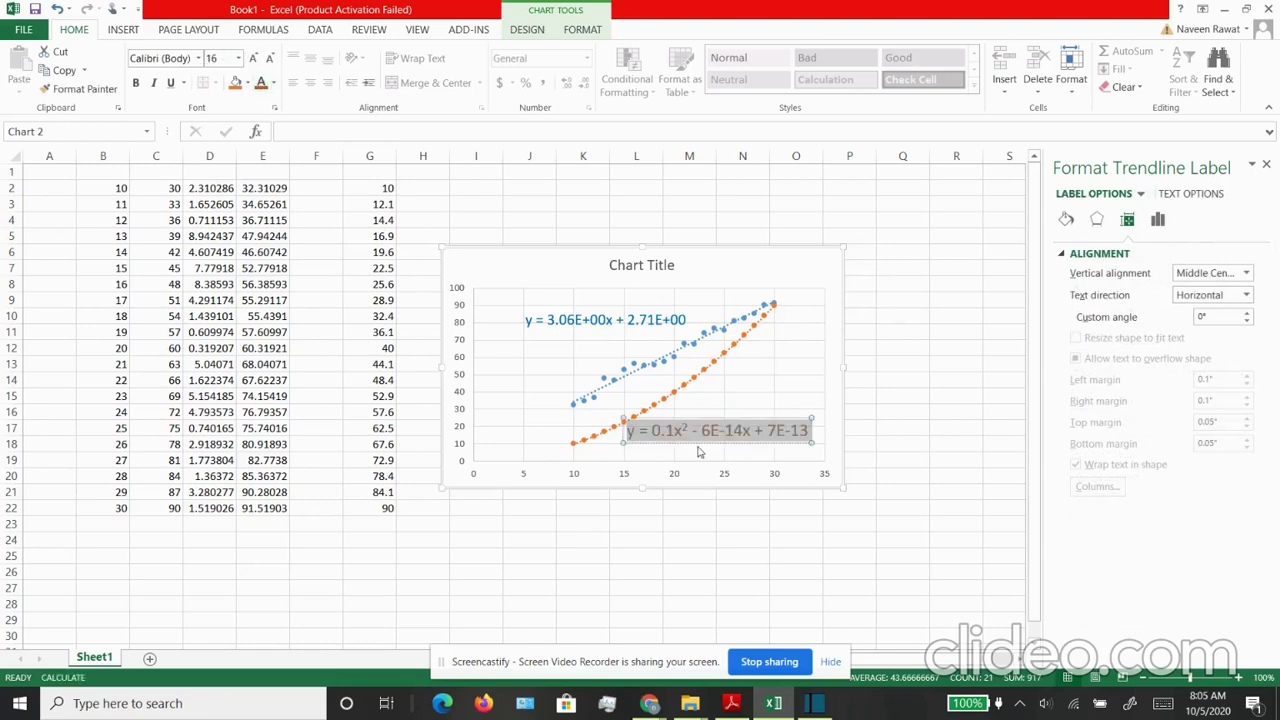
{"action": "mouse_move", "coordinate": [767, 420]}
{"action": "left_mouse_down"}
{"action": "mouse_move", "coordinate": [726, 418]}
{"action": "mouse_move", "coordinate": [753, 430]}
{"action": "left_mouse_up"}
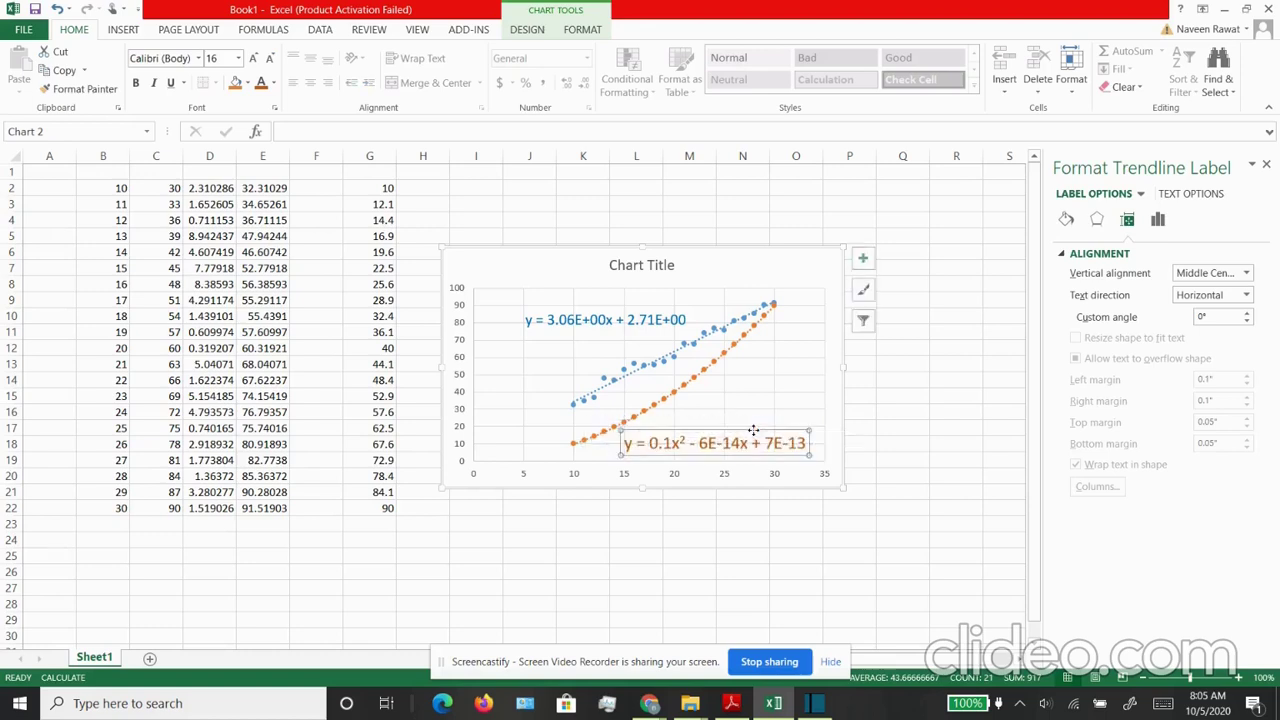
{"action": "left_click", "coordinate": [796, 263]}
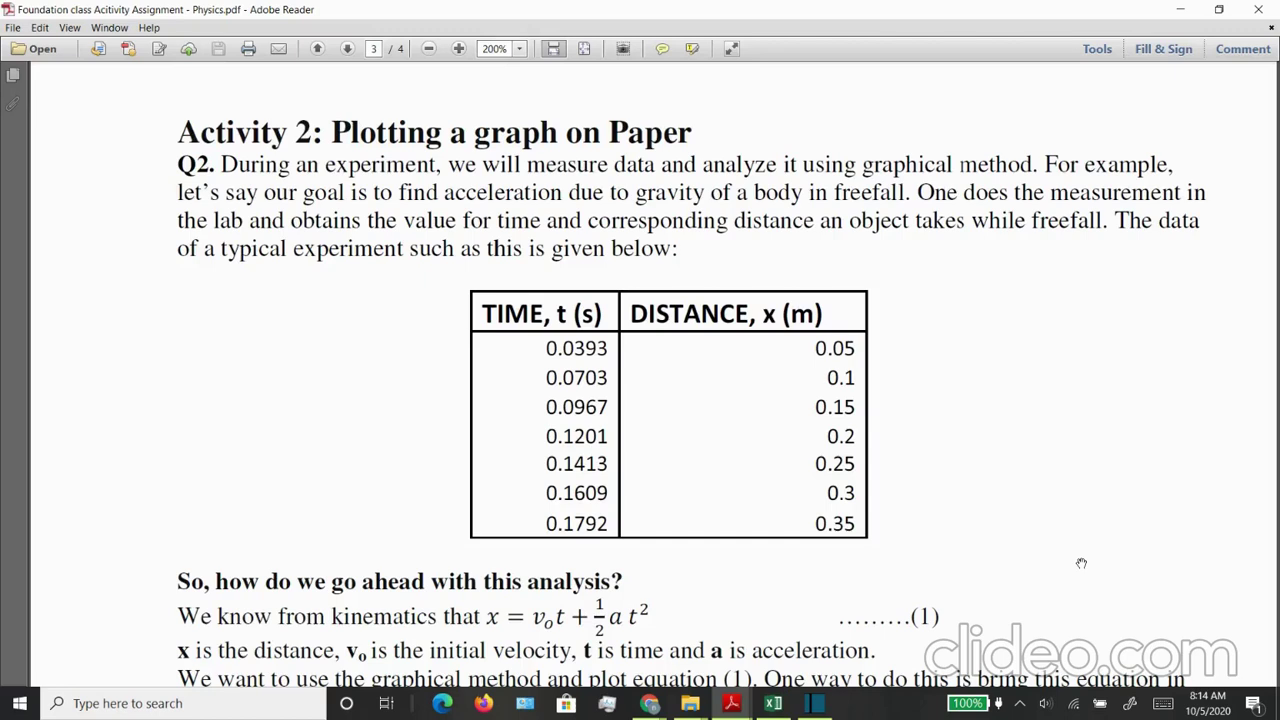
- Scroll the Physics PDF down to equations (2) and (3), where x/t = v0 + (a/2)t is derived
{"action": "scroll", "coordinate": [1081, 563], "scroll_direction": "down", "scroll_amount": 1}
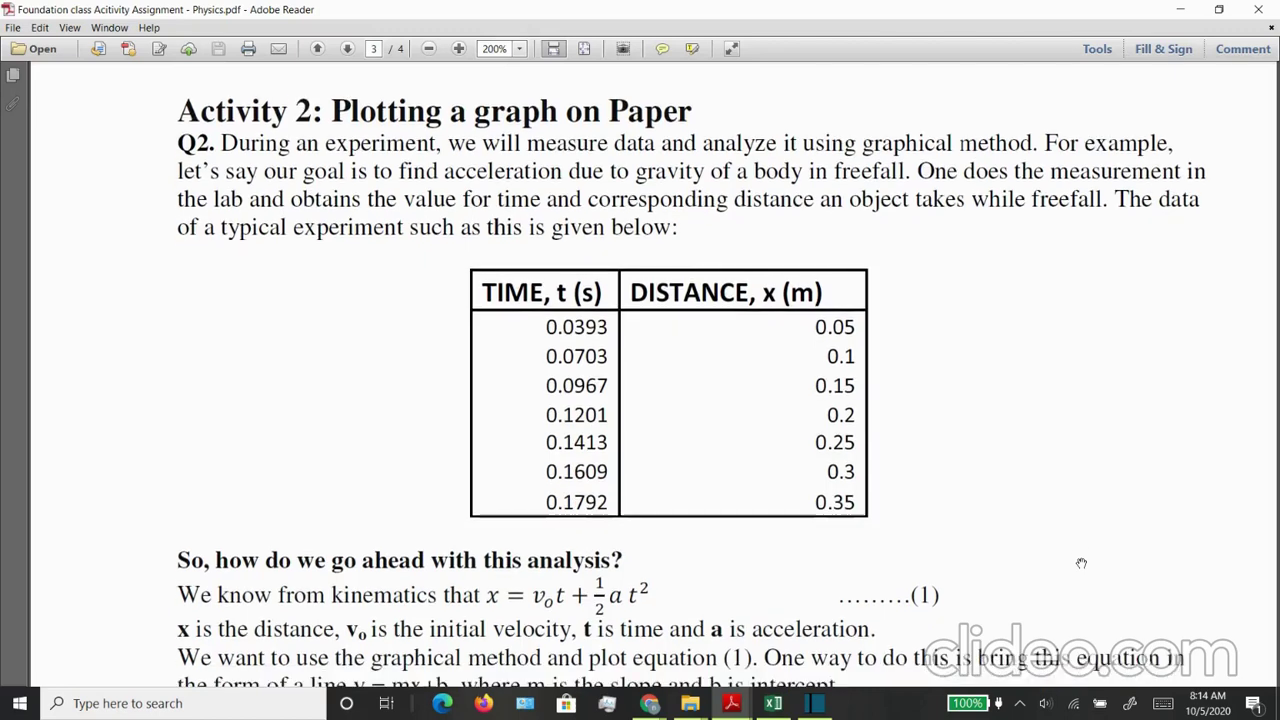
{"action": "scroll", "coordinate": [1081, 565], "scroll_direction": "down", "scroll_amount": 1}
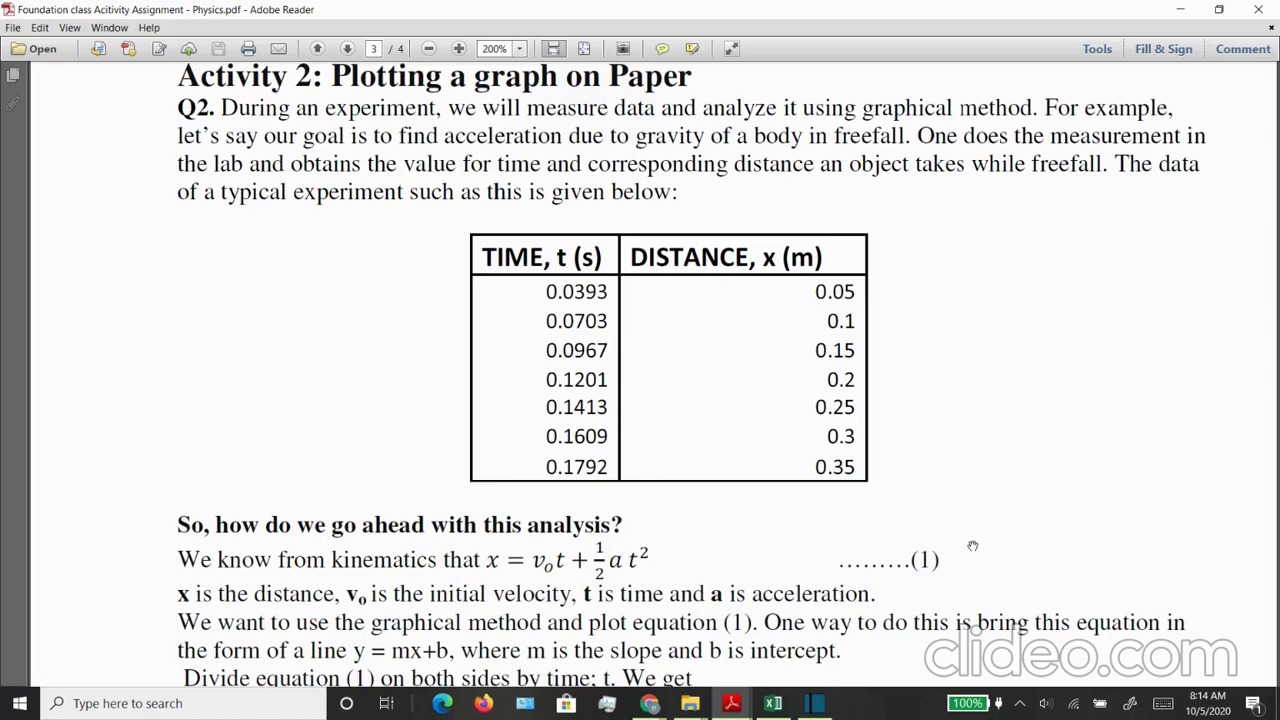
{"action": "left_click_drag", "start_coordinate": [972, 546], "coordinate": [980, 423]}
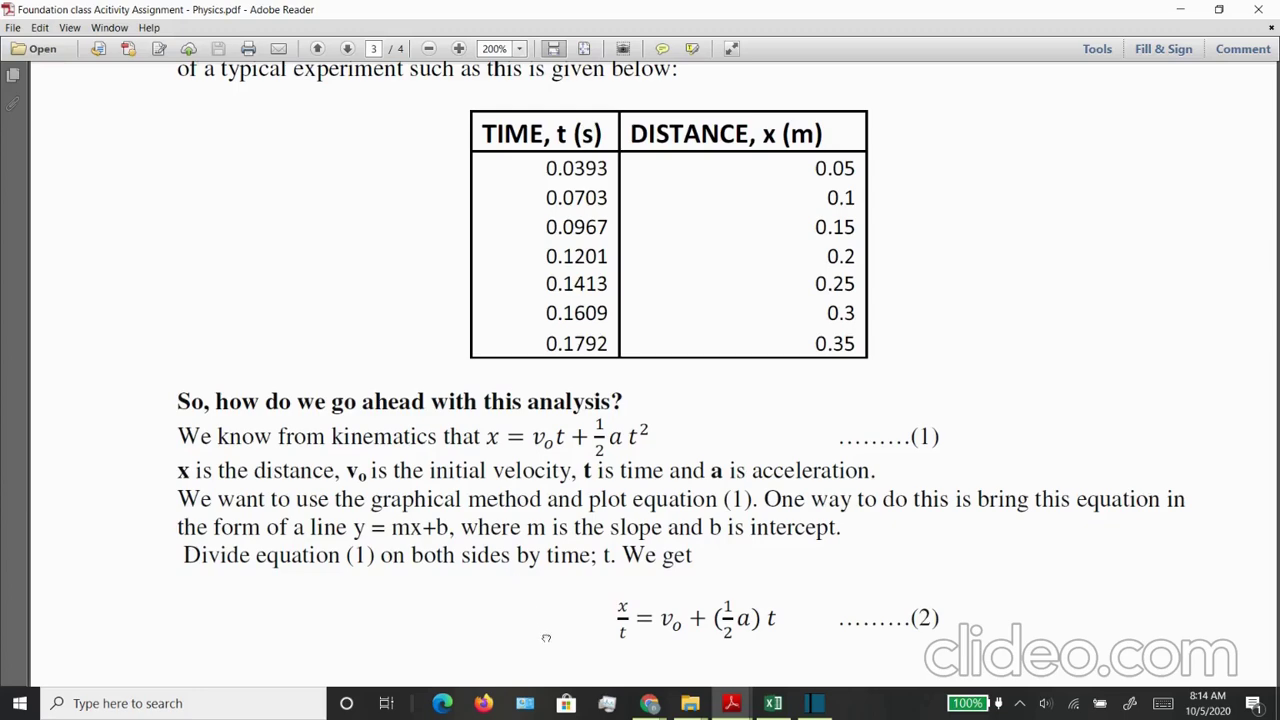
{"action": "scroll", "coordinate": [546, 625], "scroll_direction": "down", "scroll_amount": 1}
{"action": "left_click_drag", "start_coordinate": [546, 625], "coordinate": [560, 516]}
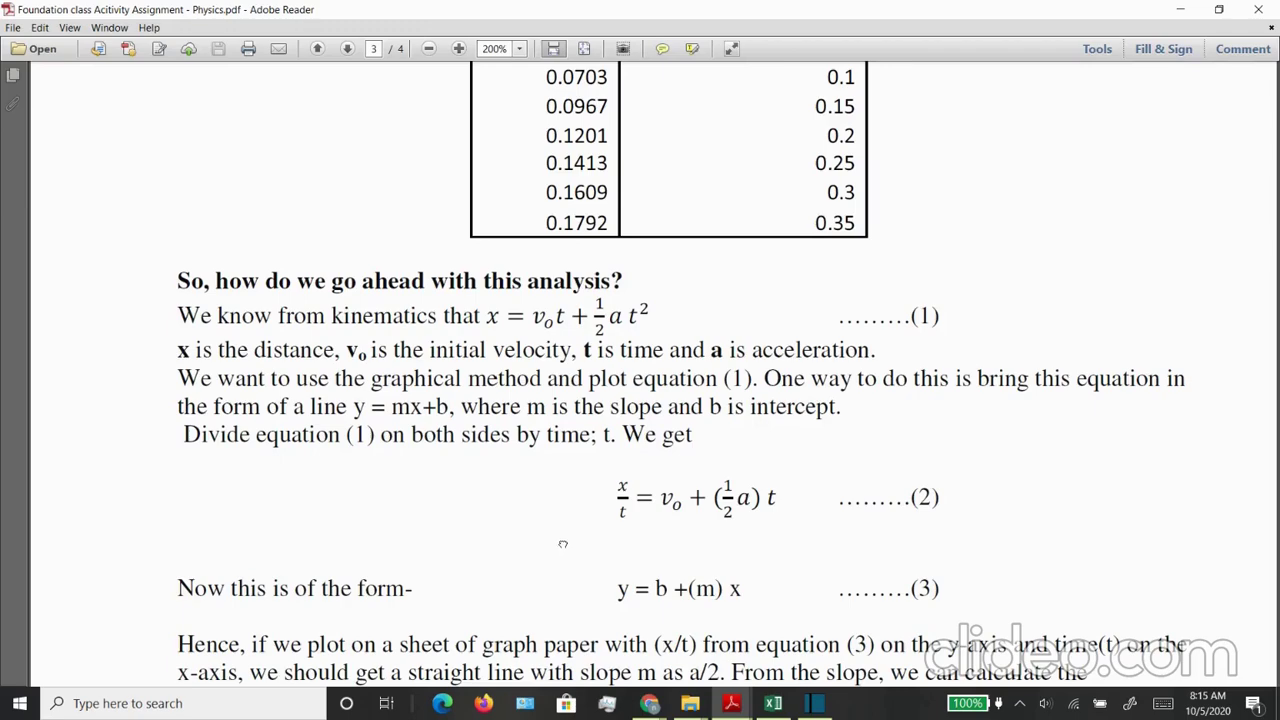
{"action": "left_click_drag", "start_coordinate": [562, 547], "coordinate": [565, 515]}
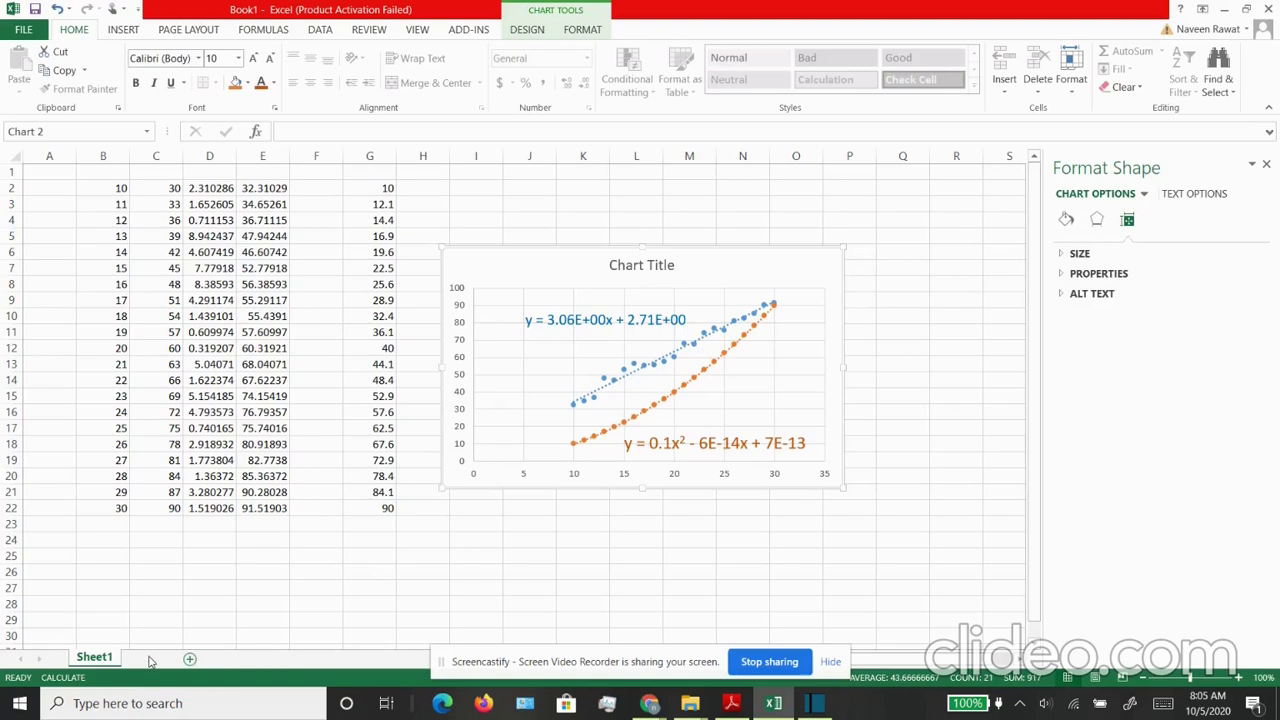
- Add a new sheet and enter times 0.0393, 0.0703 and 0.09 starting in B2
{"action": "key", "text": "shift+F11"}
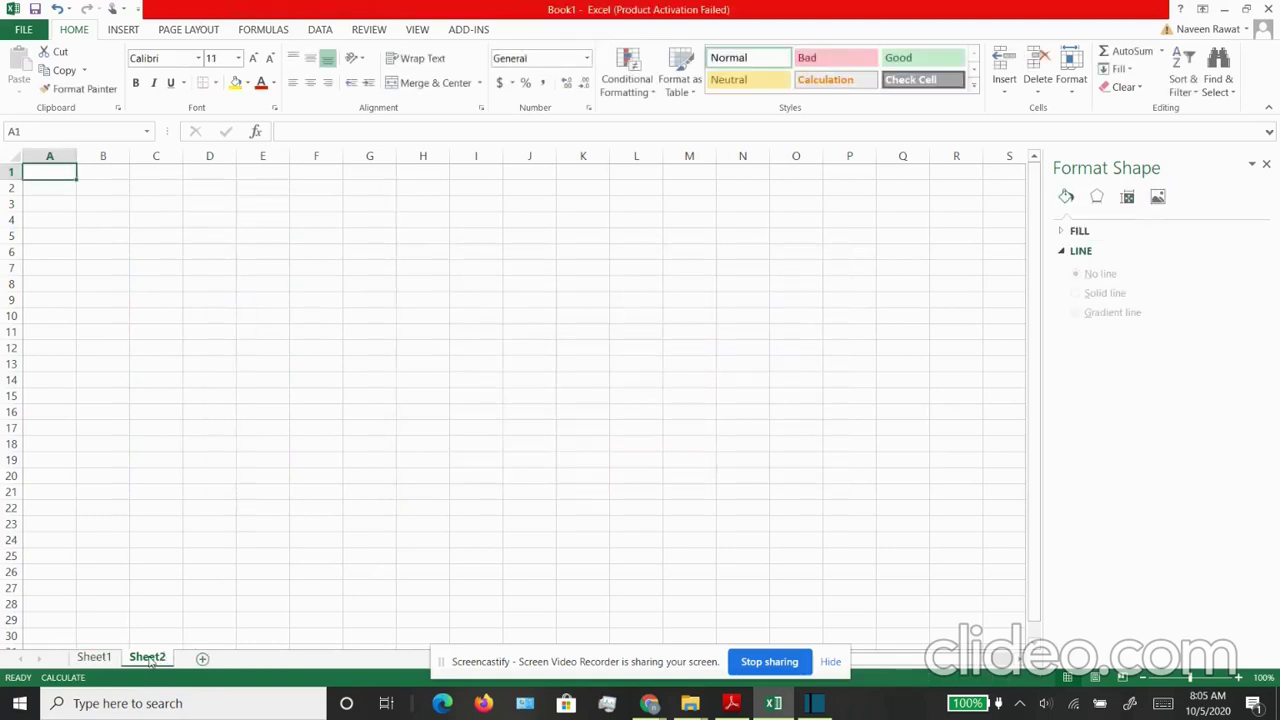
{"action": "left_click", "coordinate": [93, 188]}
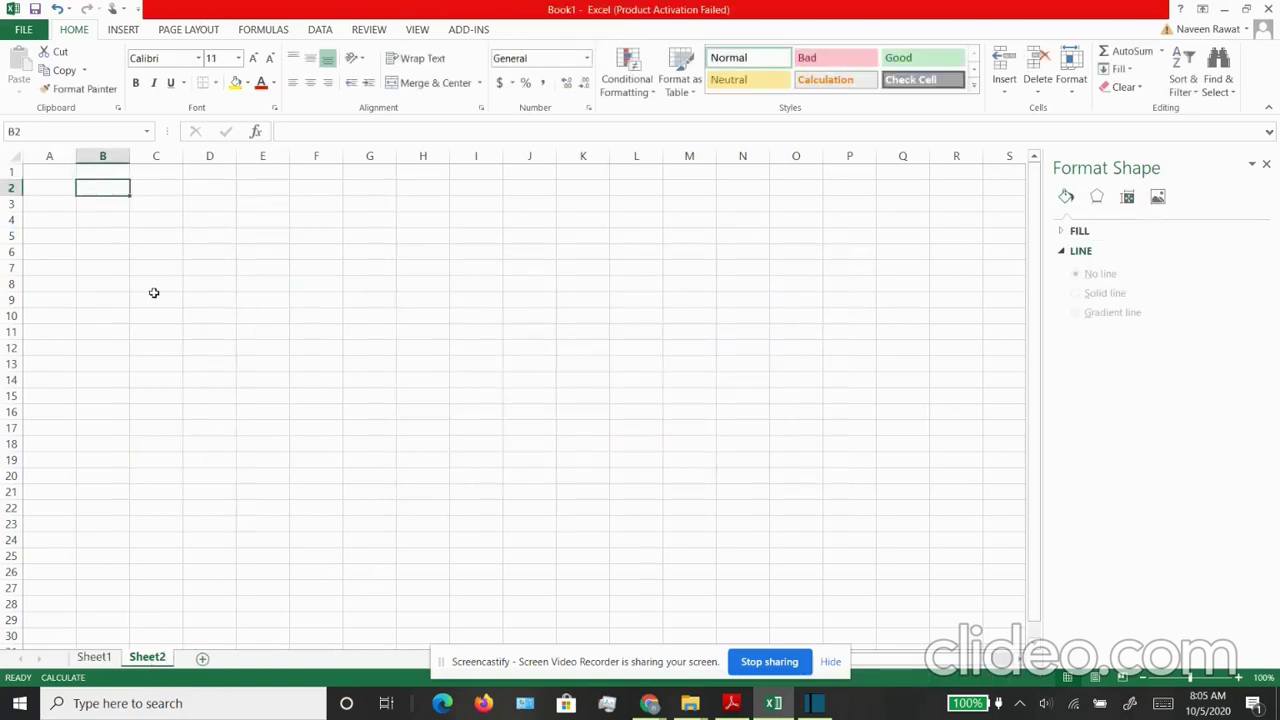
{"action": "type", "text": "0.0393"}
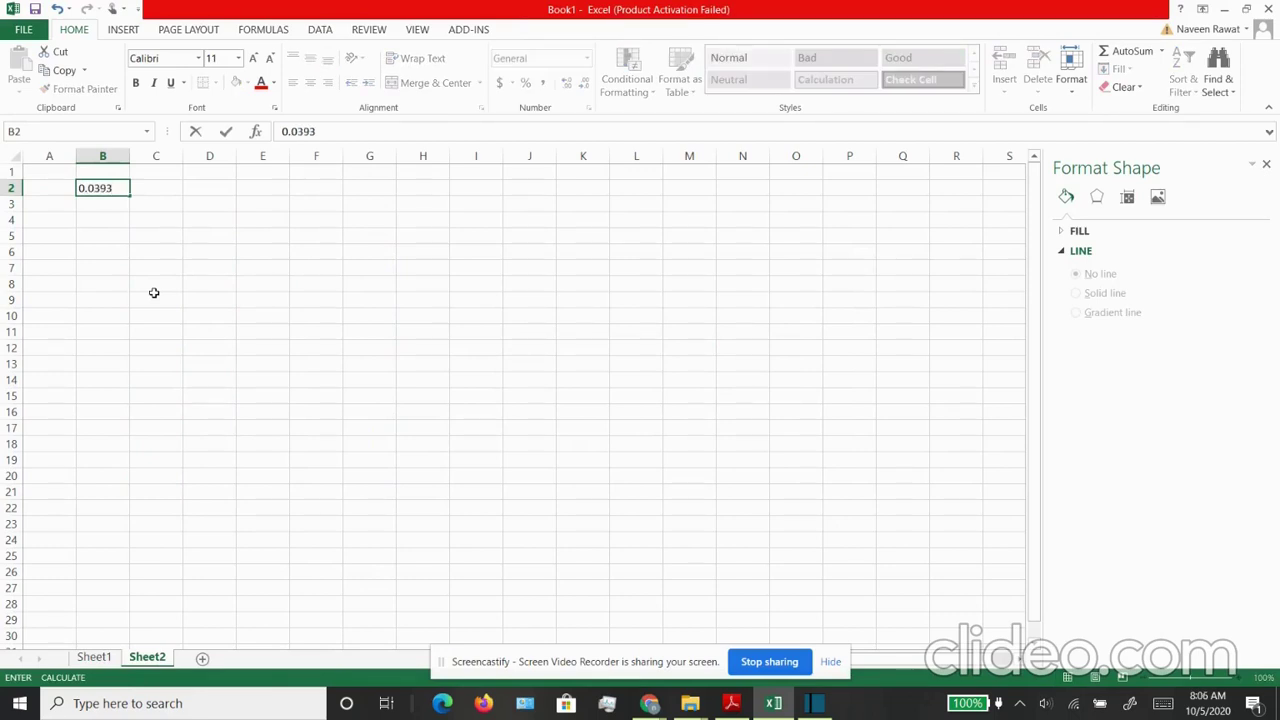
{"action": "key", "text": "Return"}
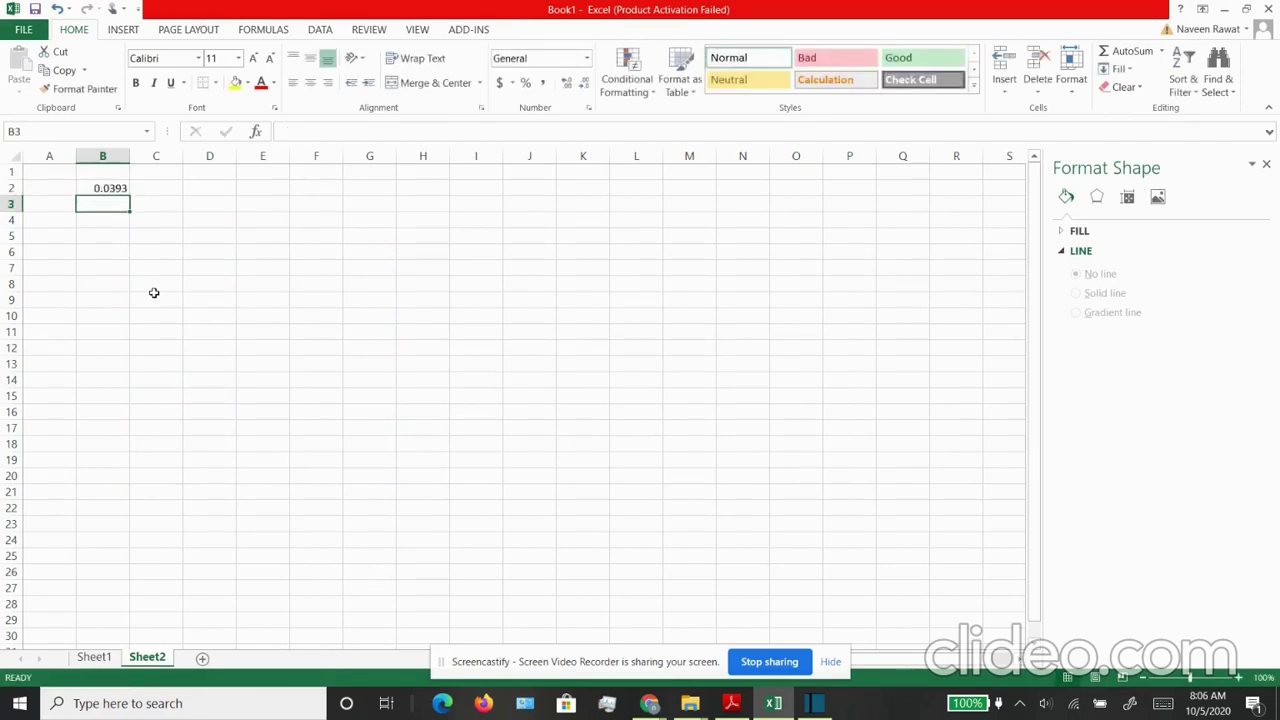
{"action": "type", "text": "0.0703"}
{"action": "key", "text": "Return"}
{"action": "type", "text": "0.0"}
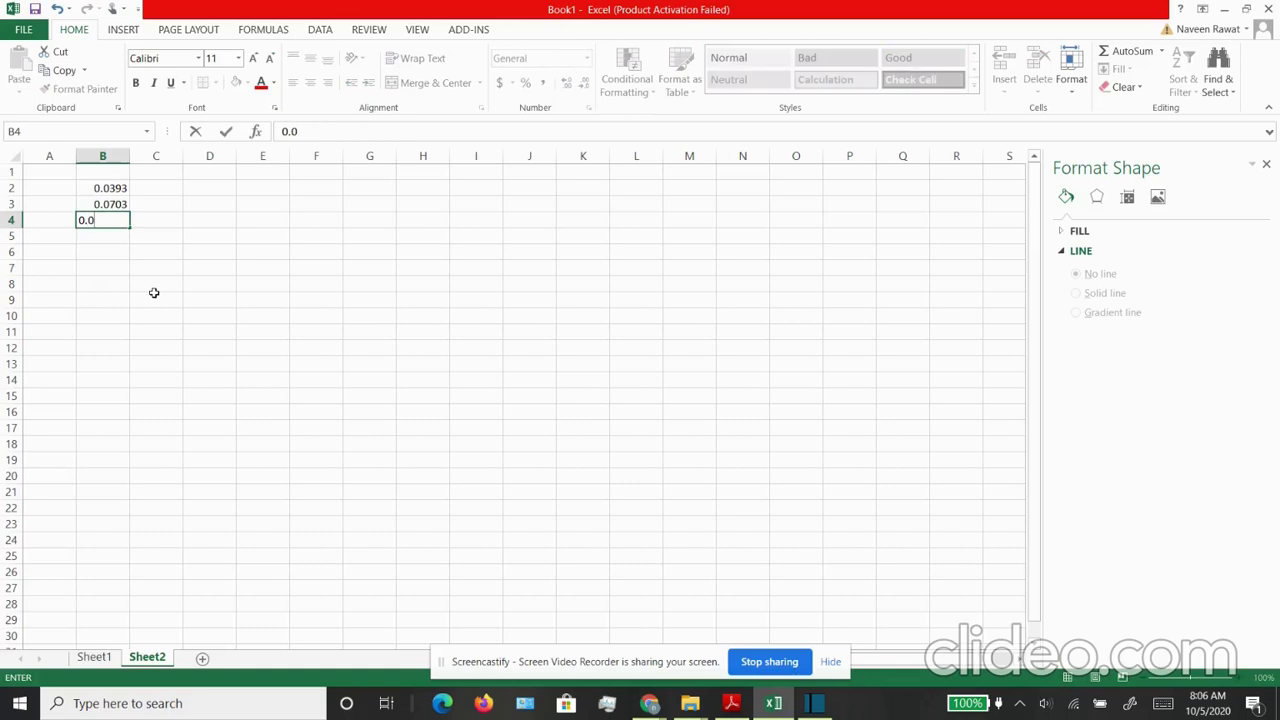
{"action": "type", "text": "967"}
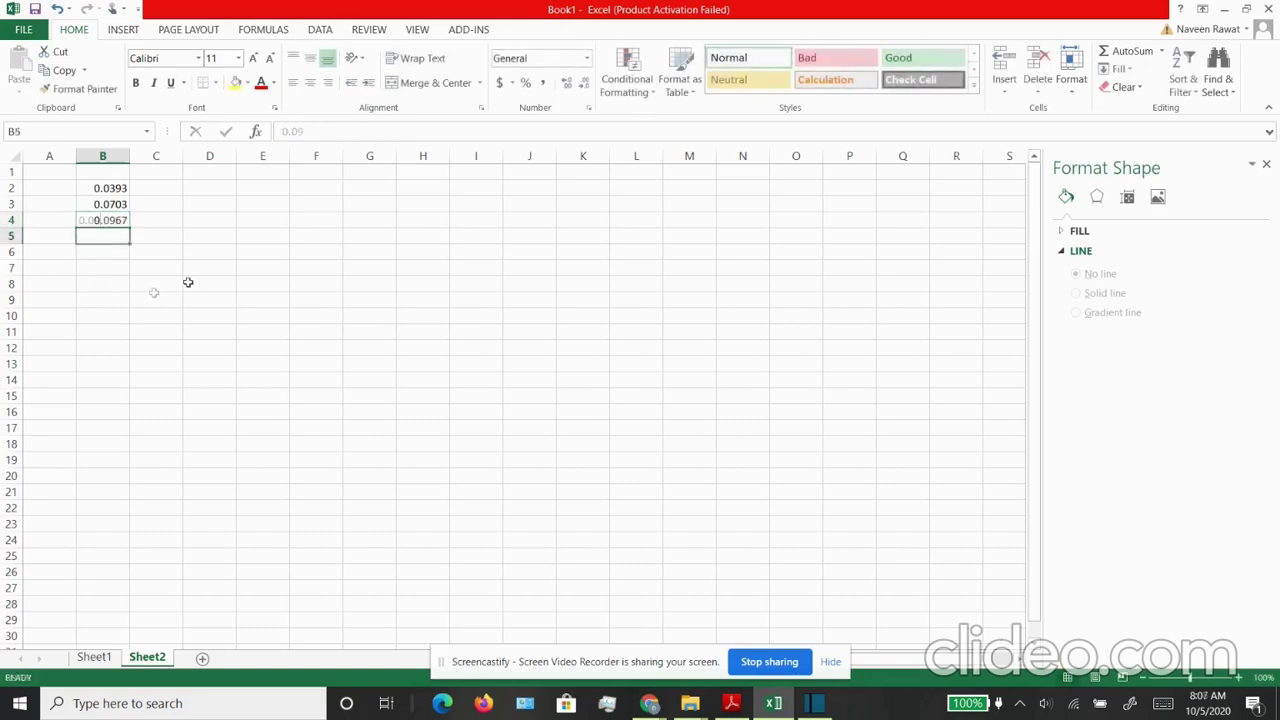
- Enter the remaining times 0.1201, 0.1413, 0.1609 and 0.1792 into B5:B8
{"action": "type", "text": "0.1201"}
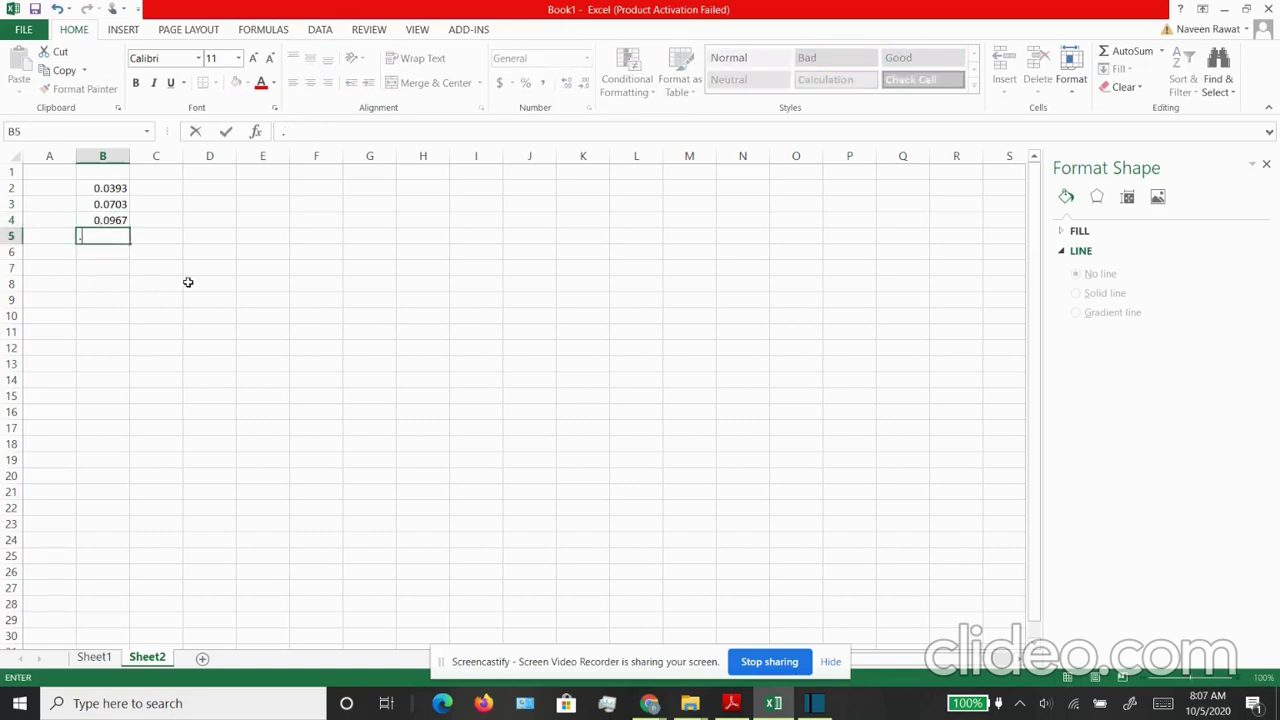
{"action": "key", "text": "Return"}
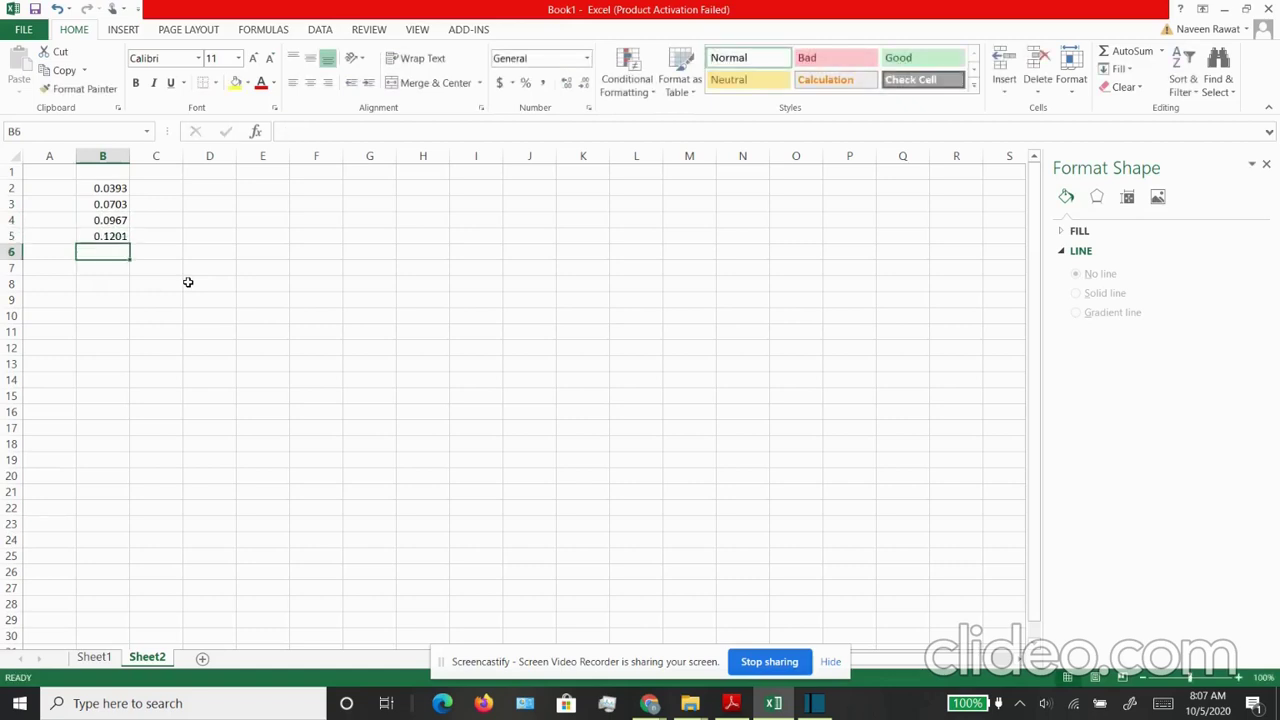
{"action": "type", "text": "0.1413"}
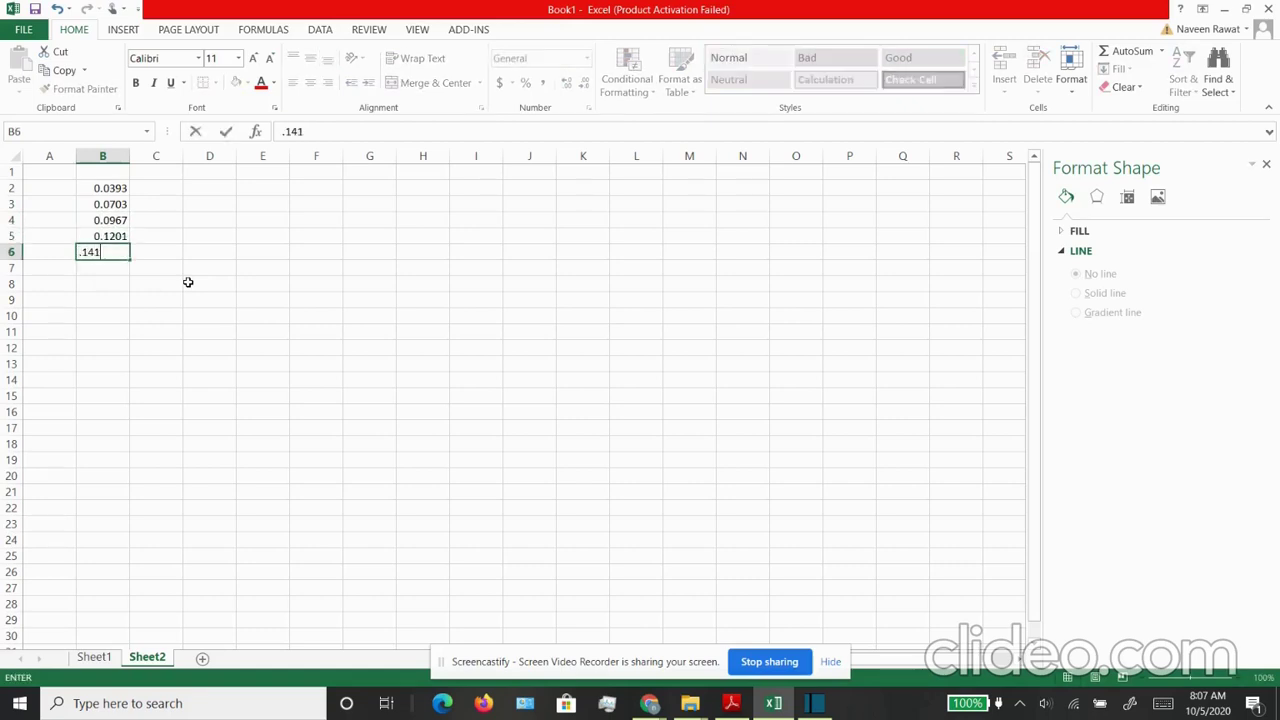
{"action": "key", "text": "Return"}
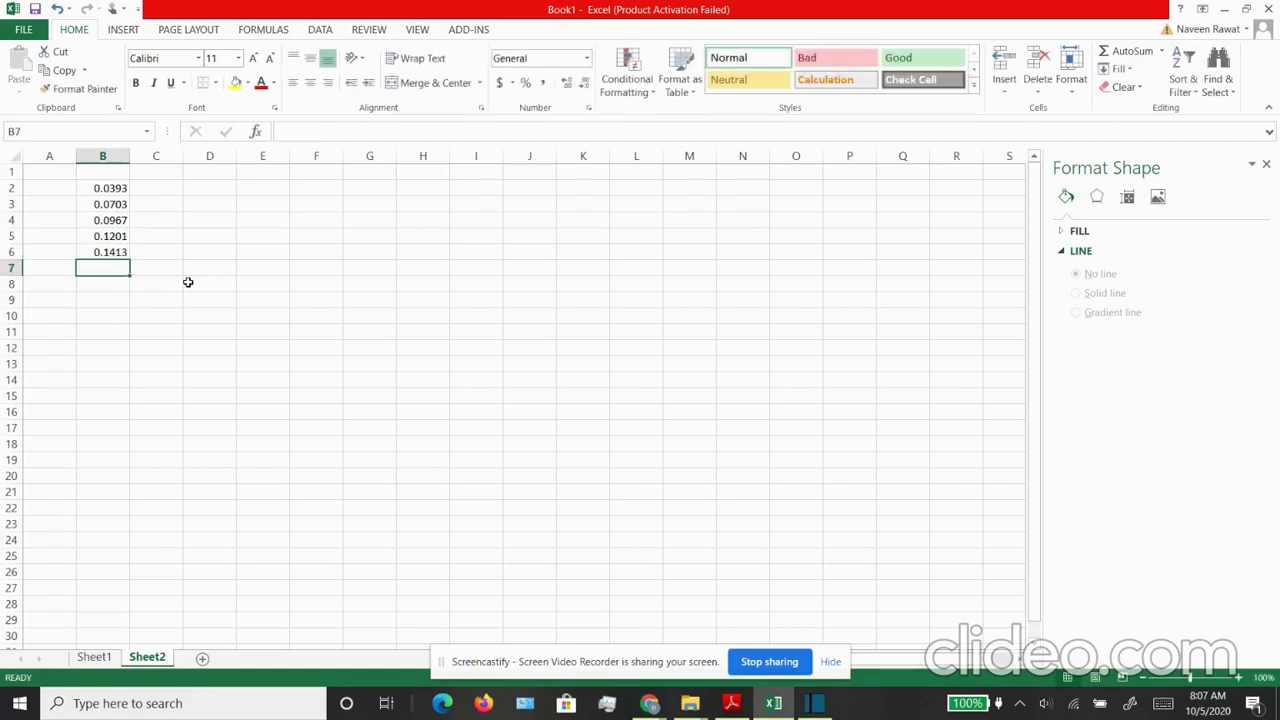
{"action": "type", "text": ".1609"}
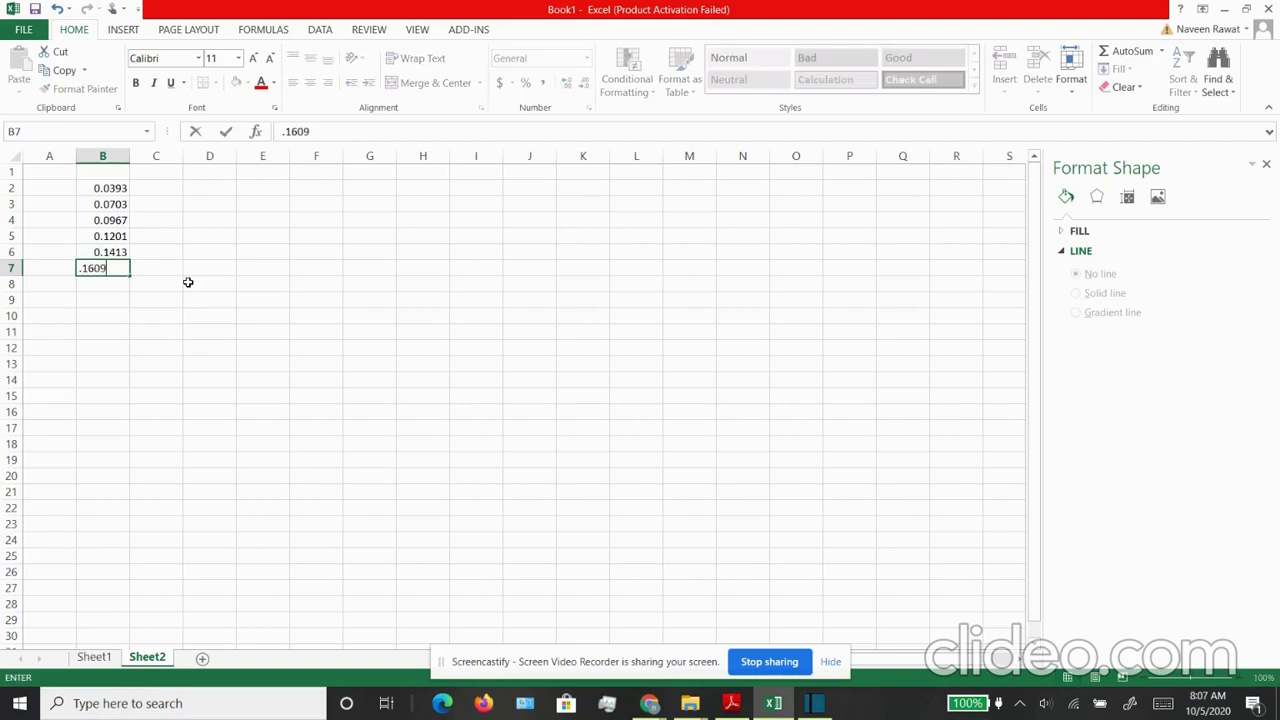
{"action": "key", "text": "Return"}
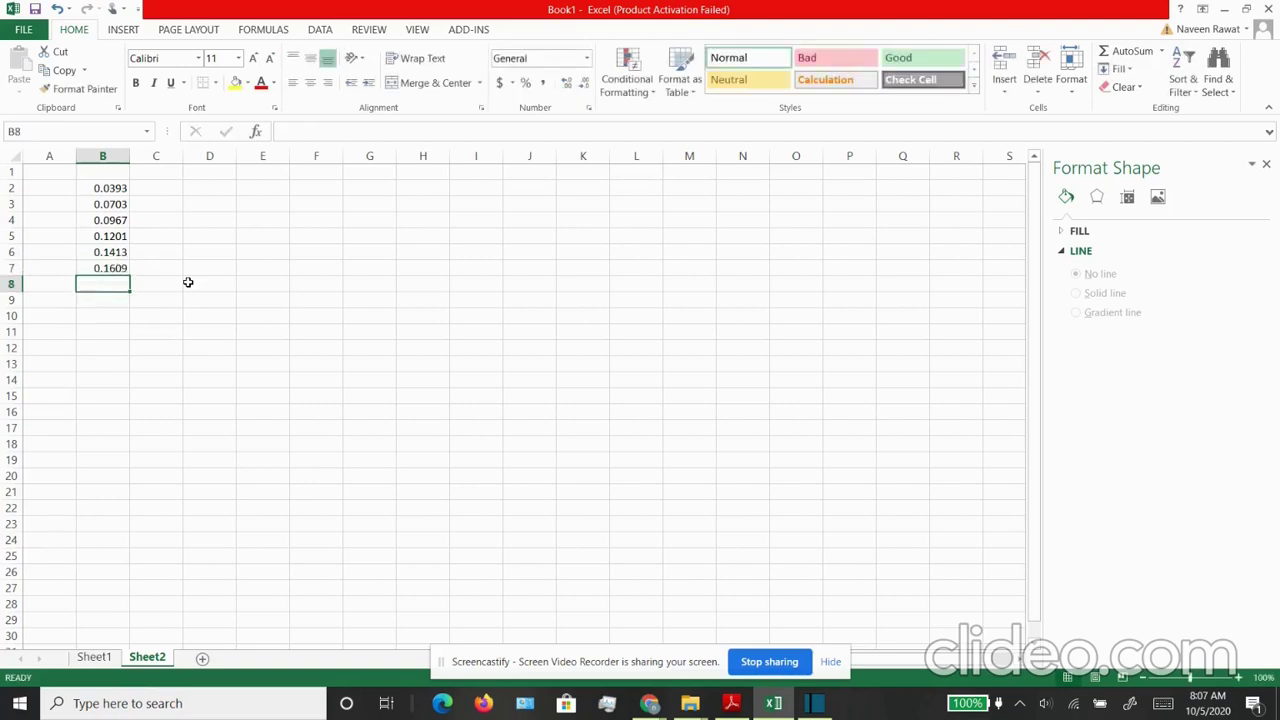
{"action": "type", "text": ".1792"}
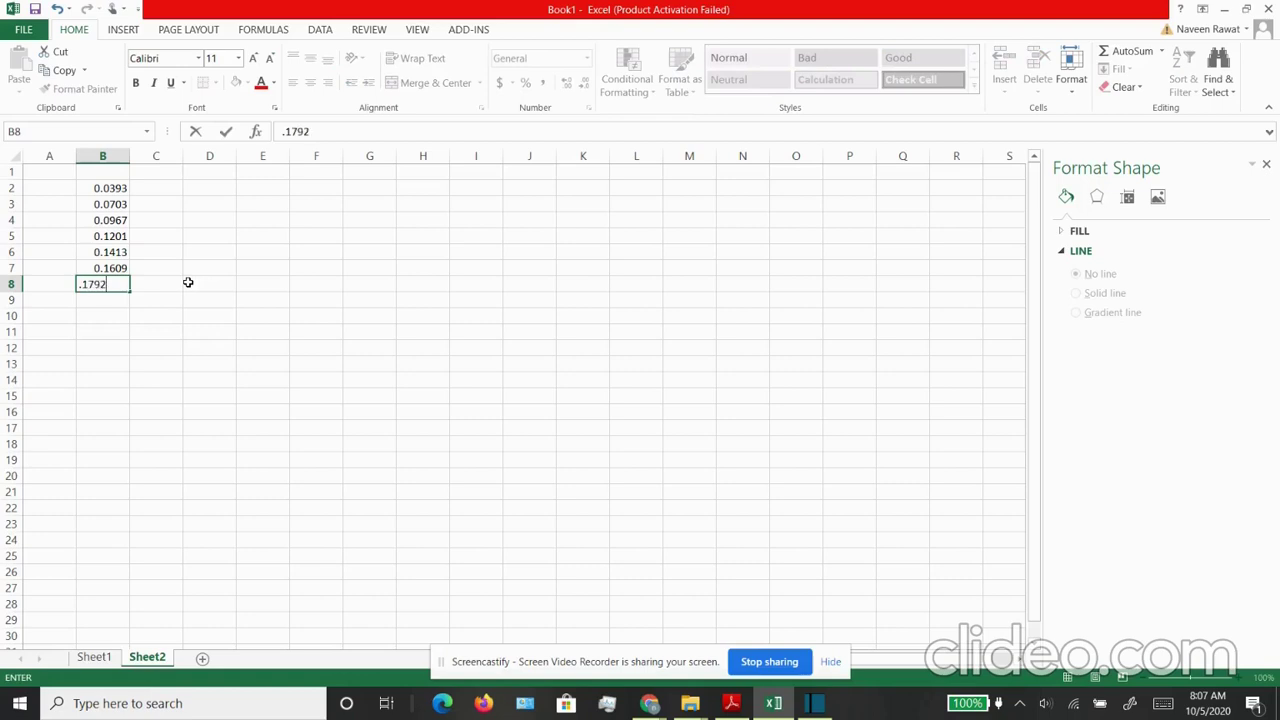
{"action": "key", "text": "Return"}
{"action": "key", "text": "Right"}
- Enter distances 0.05, 0.1 and 0.15 in C2:C4, correcting a mistyped C3
{"action": "key", "text": "Up"}
{"action": "key", "text": "Up"}
{"action": "key", "text": "Up"}
{"action": "key", "text": "Up"}
{"action": "key", "text": "Up"}
{"action": "key", "text": "Up"}
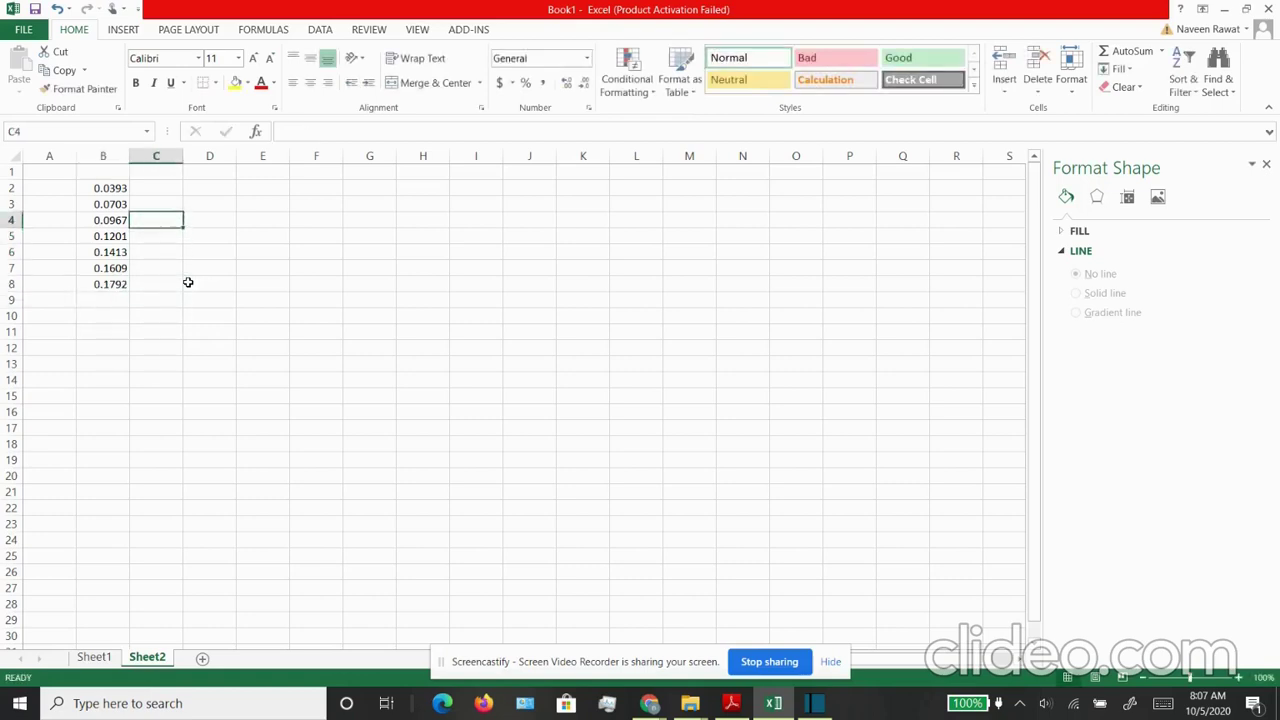
{"action": "key", "text": "Up"}
{"action": "type", "text": "0.05"}
{"action": "key", "text": "Return"}
{"action": "type", "text": "1"}
{"action": "key", "text": "Return"}
{"action": "key", "text": "Up"}
{"action": "type", "text": "0.1"}
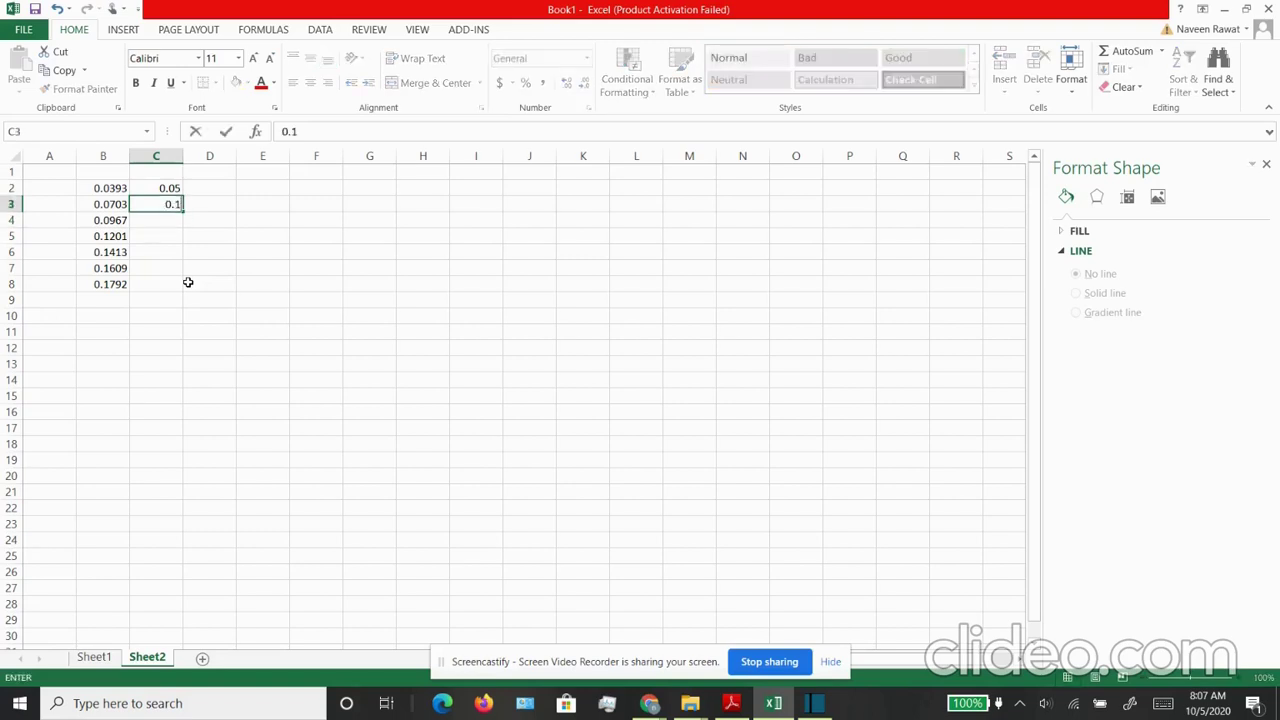
{"action": "key", "text": "Return"}
{"action": "type", "text": "0.15"}
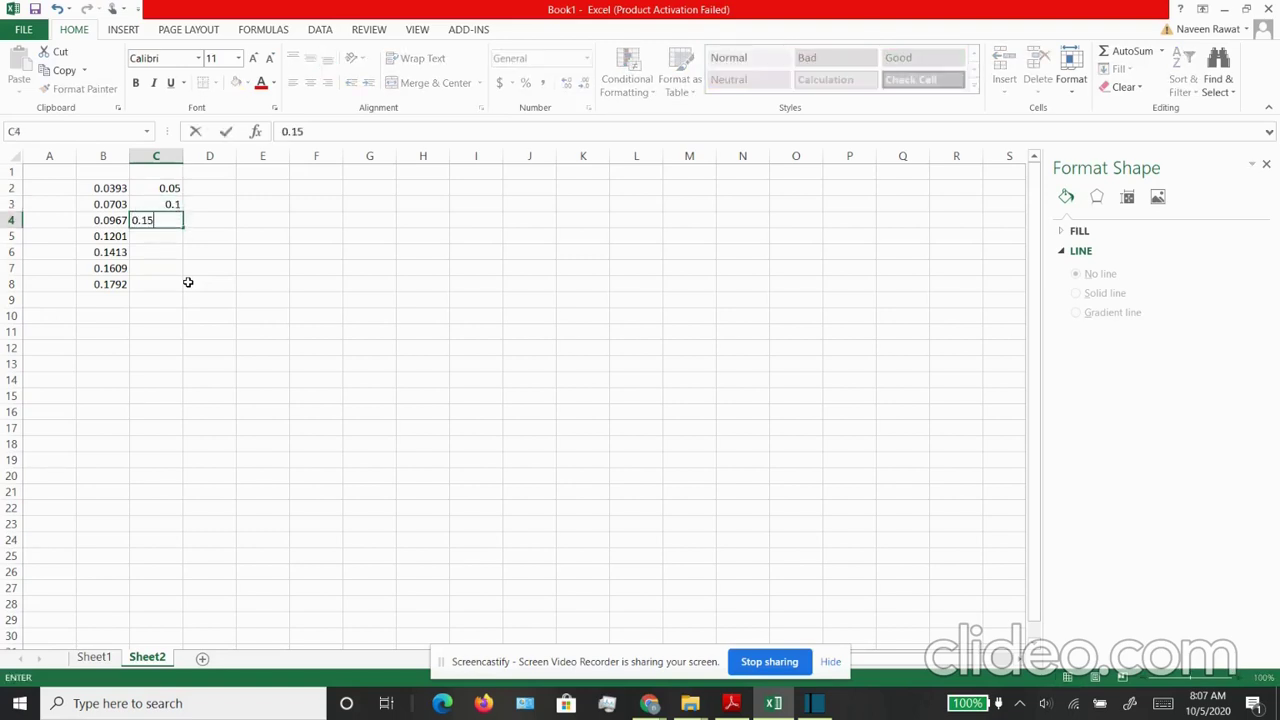
{"action": "key", "text": "Return"}
- Enter distances 0.2, 0.25, 0.3 and 0.35 in C5:C8
{"action": "type", "text": "0.2"}
{"action": "key", "text": "Return"}
{"action": "type", "text": "0.25"}
{"action": "key", "text": "Return"}
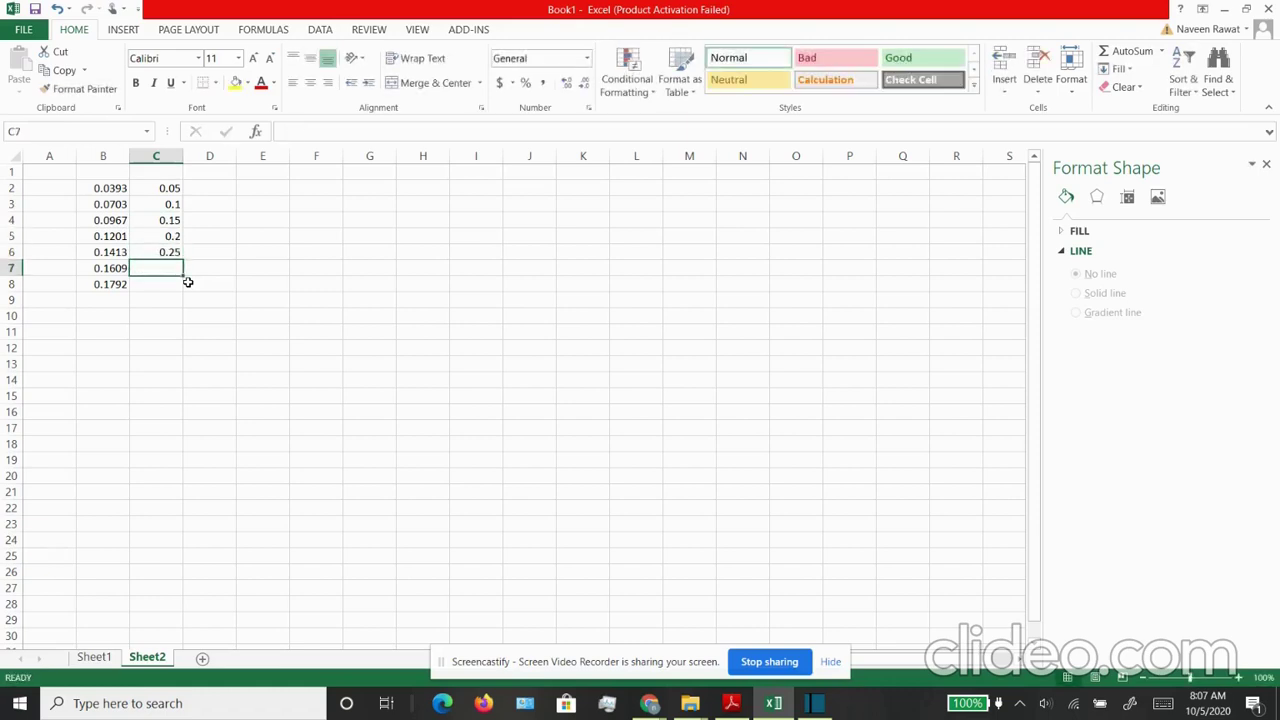
{"action": "type", "text": "0."}
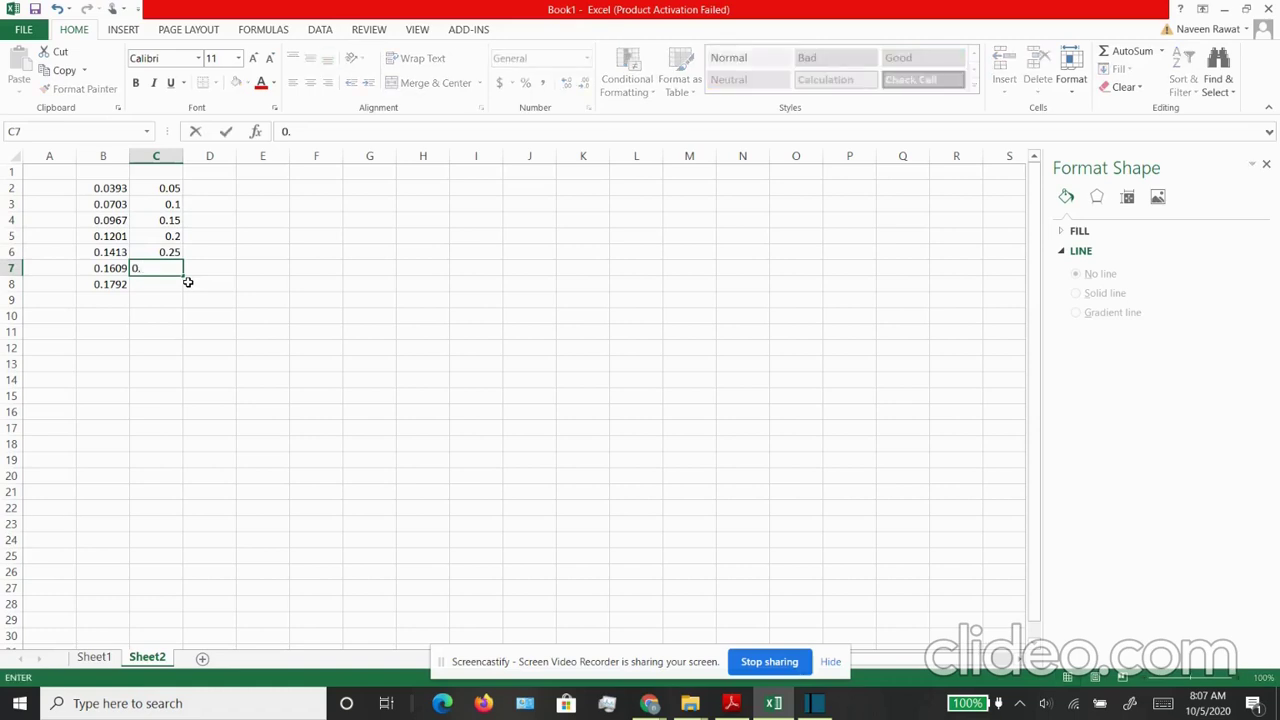
{"action": "type", "text": "3"}
{"action": "key", "text": "Return"}
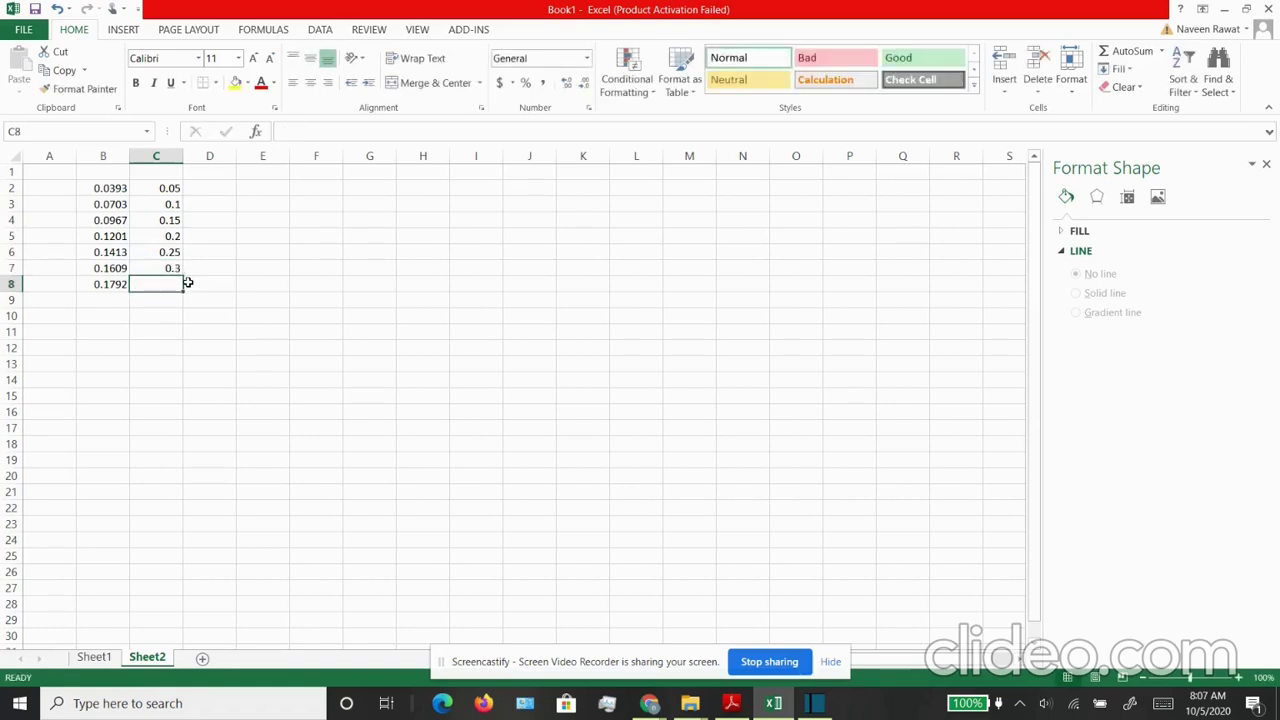
{"action": "type", "text": "0.35"}
{"action": "key", "text": "Up"}
{"action": "key", "text": "Up"}
{"action": "key", "text": "Up"}
{"action": "key", "text": "Up"}
{"action": "key", "text": "Up"}
{"action": "key", "text": "Up"}
{"action": "key", "text": "Up"}
- Add headers 'Time (t sec)' in B1 and 'Distance, x(m)' in C1, auto-fitting column B
{"action": "key", "text": "Left"}
{"action": "type", "text": "Time"}
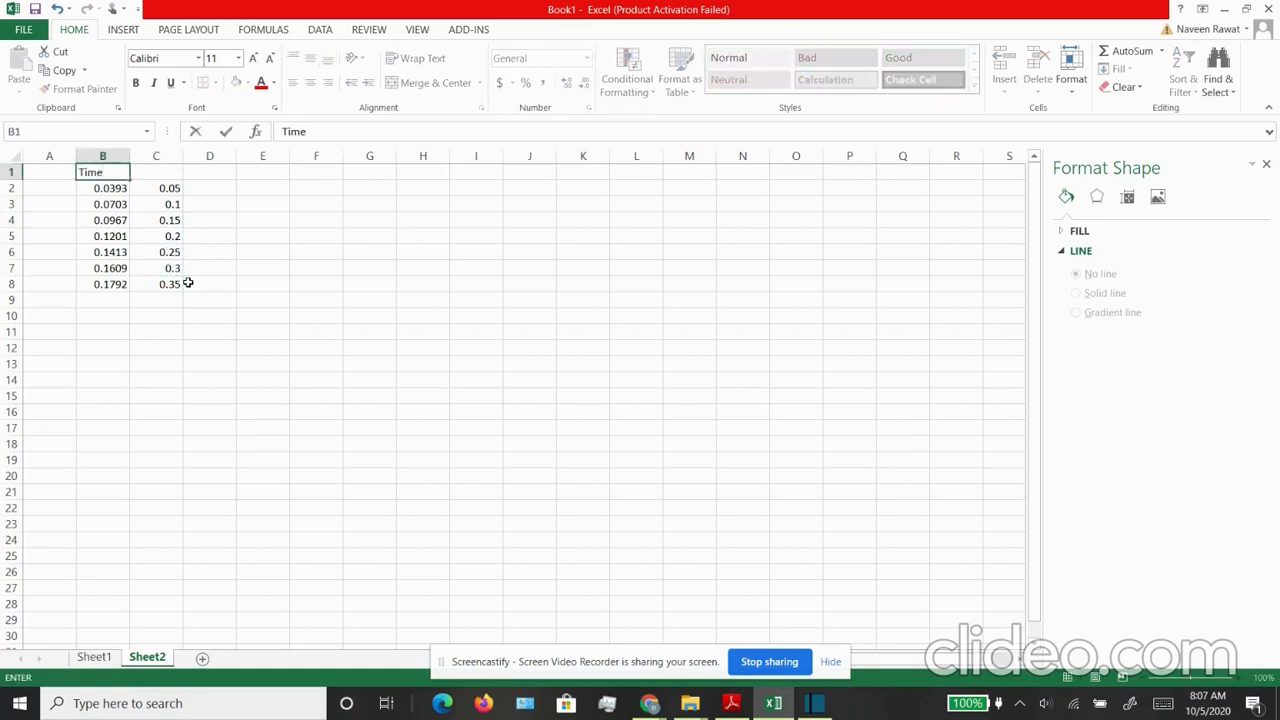
{"action": "type", "text": " (t sec)"}
{"action": "key", "text": "Tab"}
{"action": "type", "text": "Distance"}
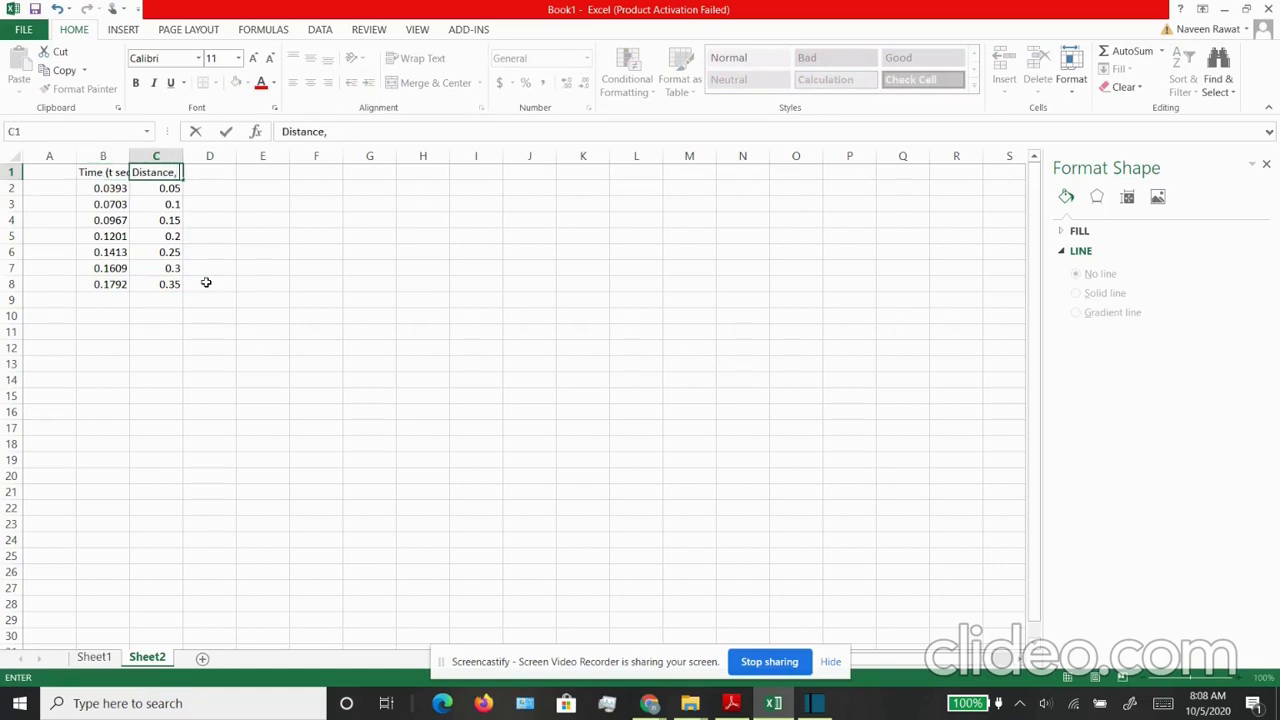
{"action": "type", "text": ", x(m)"}
{"action": "key", "text": "Return"}
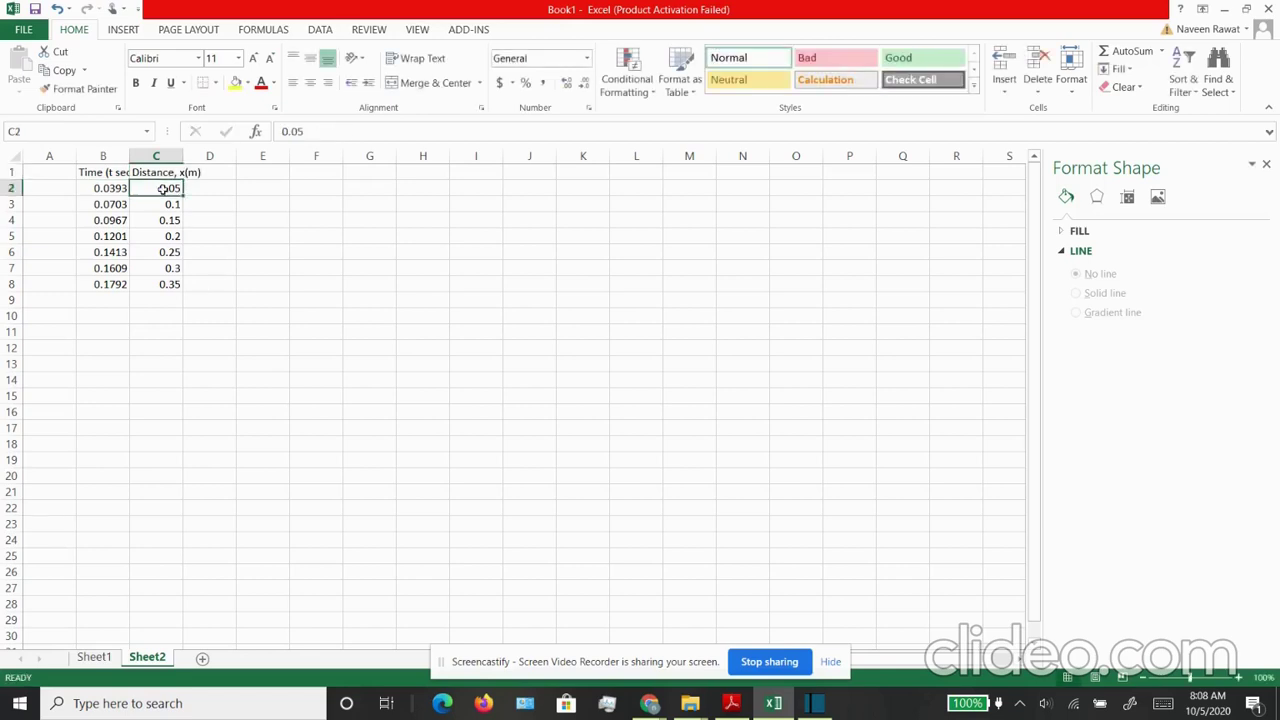
{"action": "double_click", "coordinate": [130, 155]}
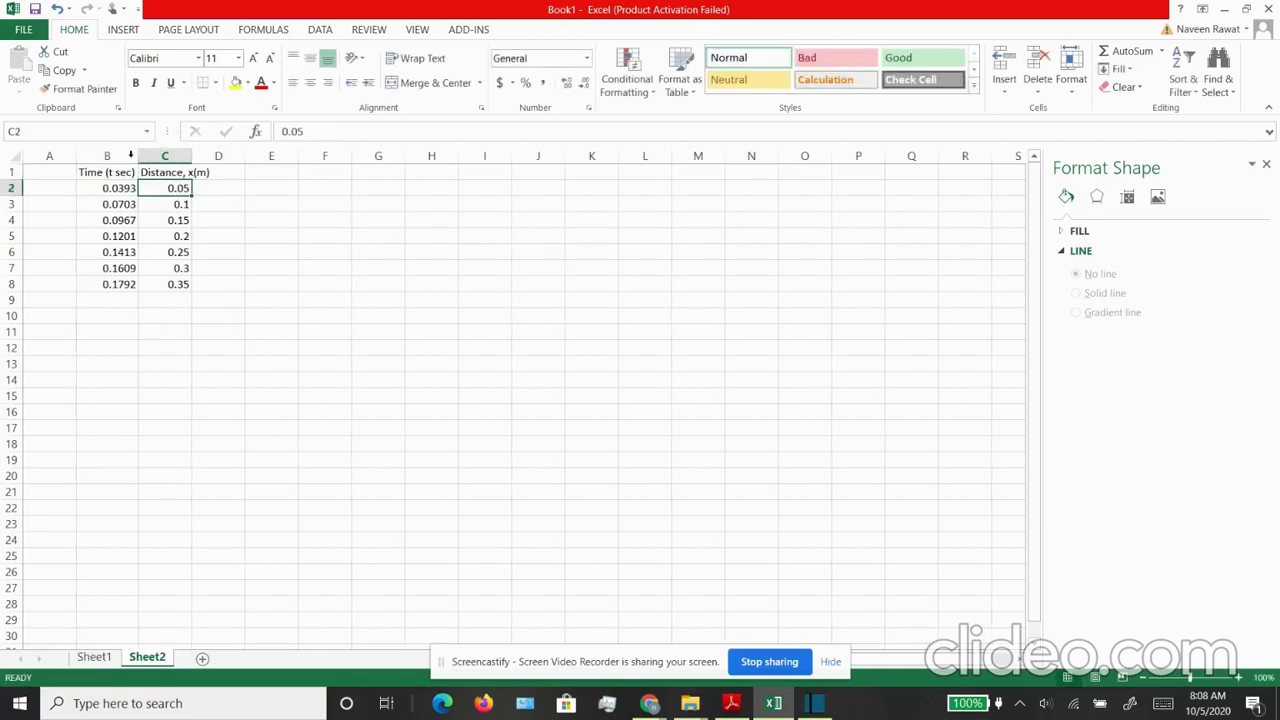
{"action": "left_click", "coordinate": [238, 218]}
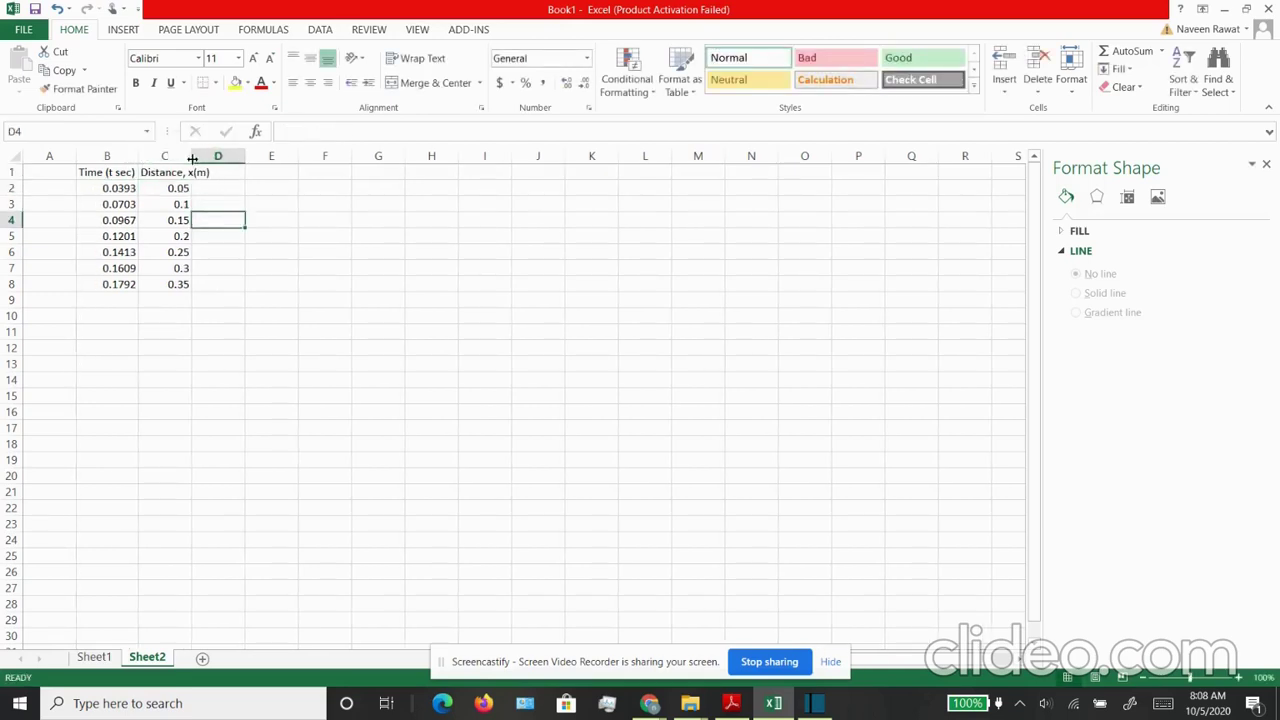
- Auto-fit column C and add the header 'x/t' in D1
{"action": "double_click", "coordinate": [193, 156]}
{"action": "left_click", "coordinate": [233, 172]}
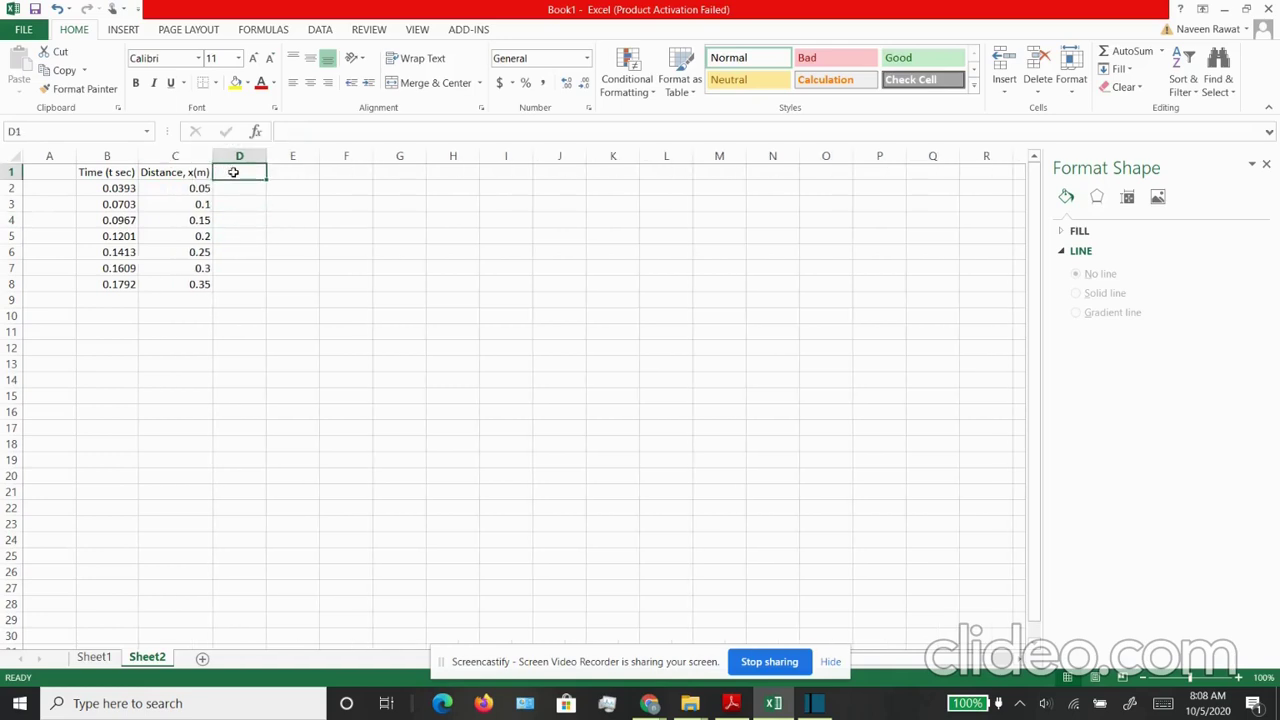
{"action": "type", "text": "x/t"}
{"action": "key", "text": "Return"}
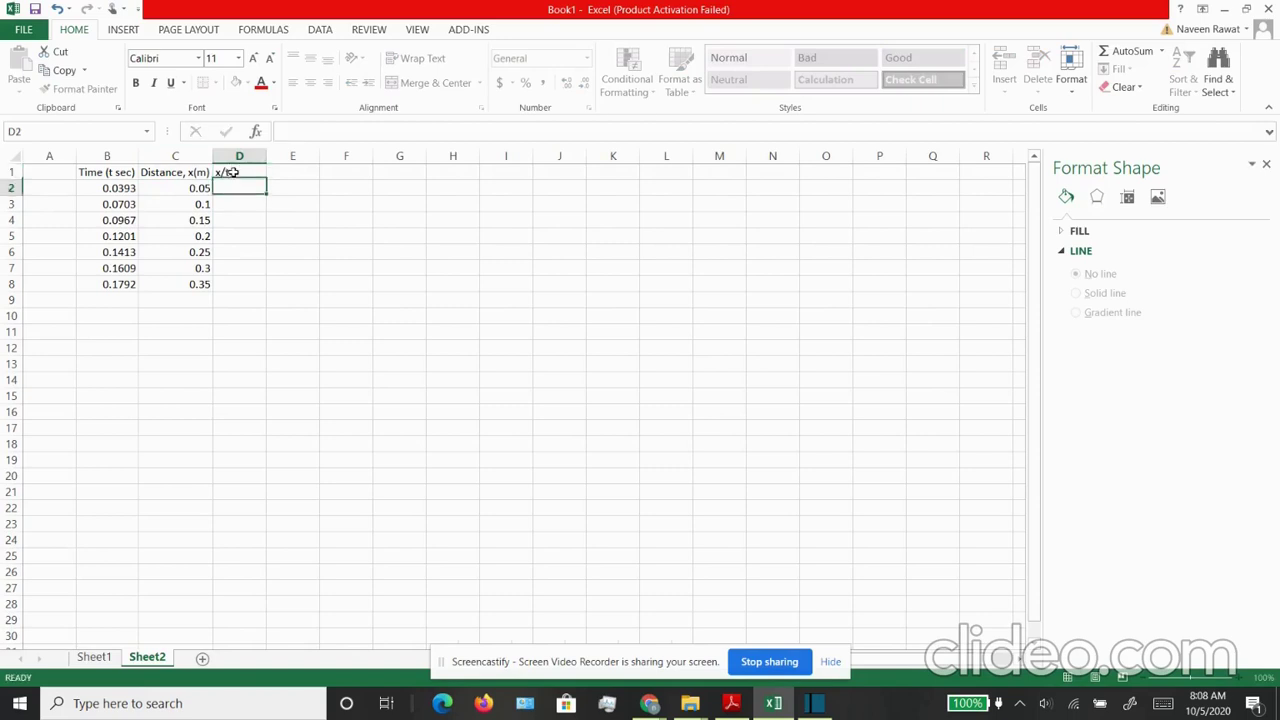
- Enter =C2/B2 in D2 and fill it down to D8
{"action": "type", "text": "="}
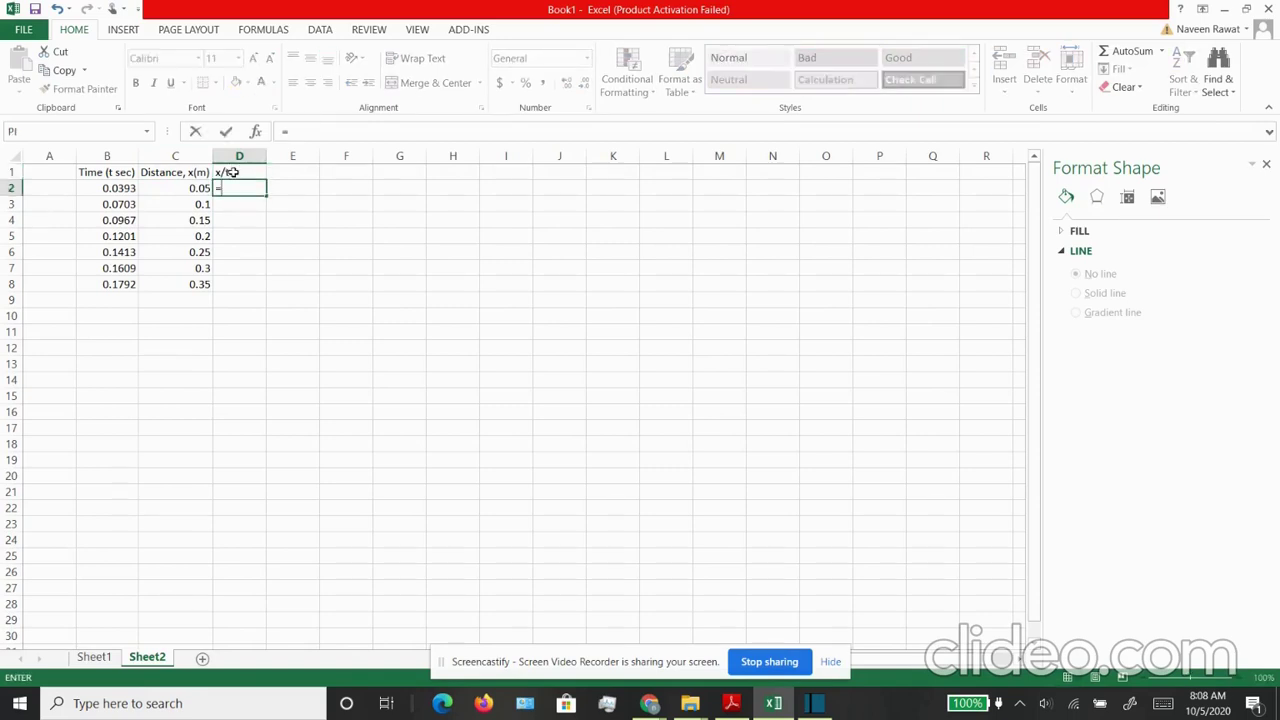
{"action": "left_click", "coordinate": [197, 189]}
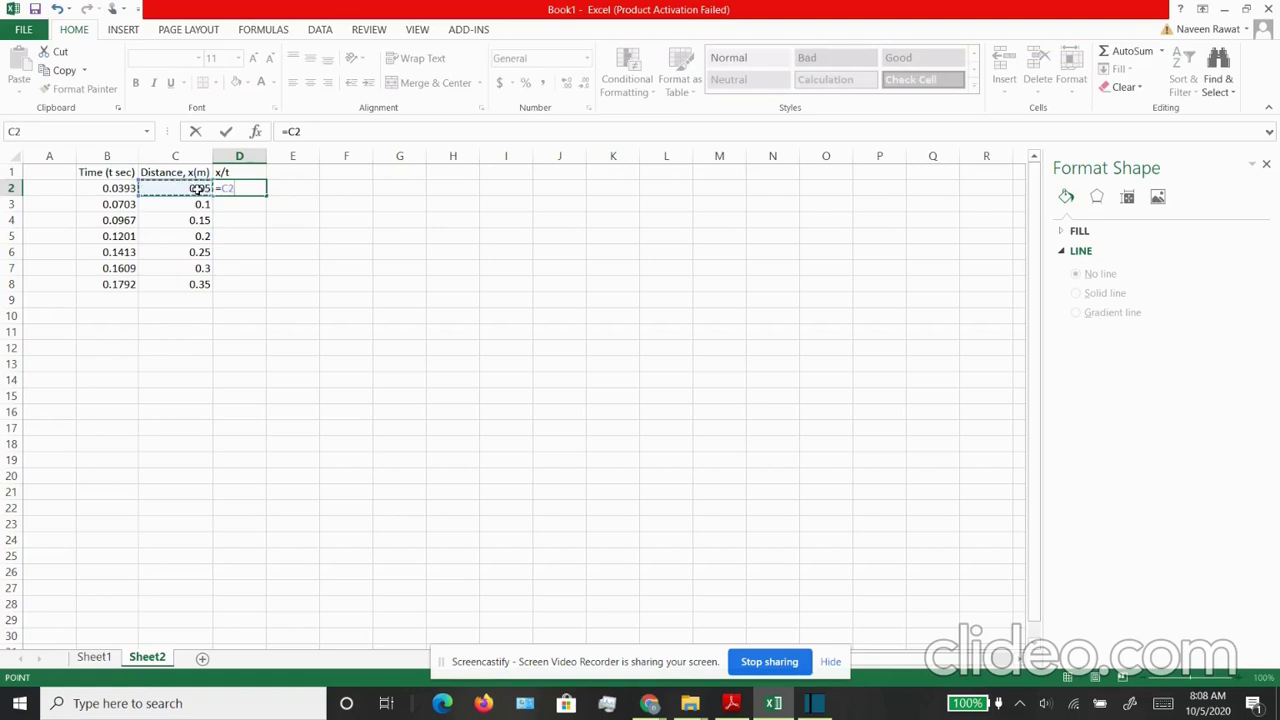
{"action": "type", "text": "/"}
{"action": "left_click", "coordinate": [129, 188]}
{"action": "key", "text": "Return"}
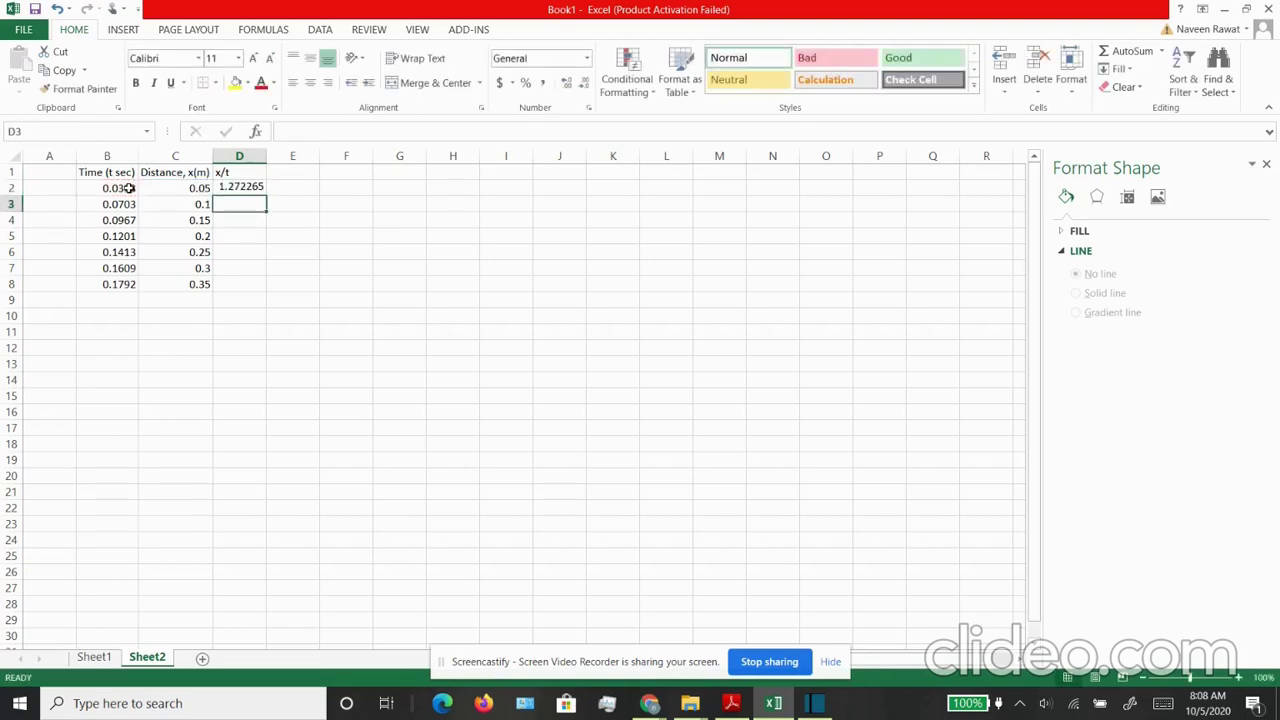
{"action": "left_click", "coordinate": [245, 188]}
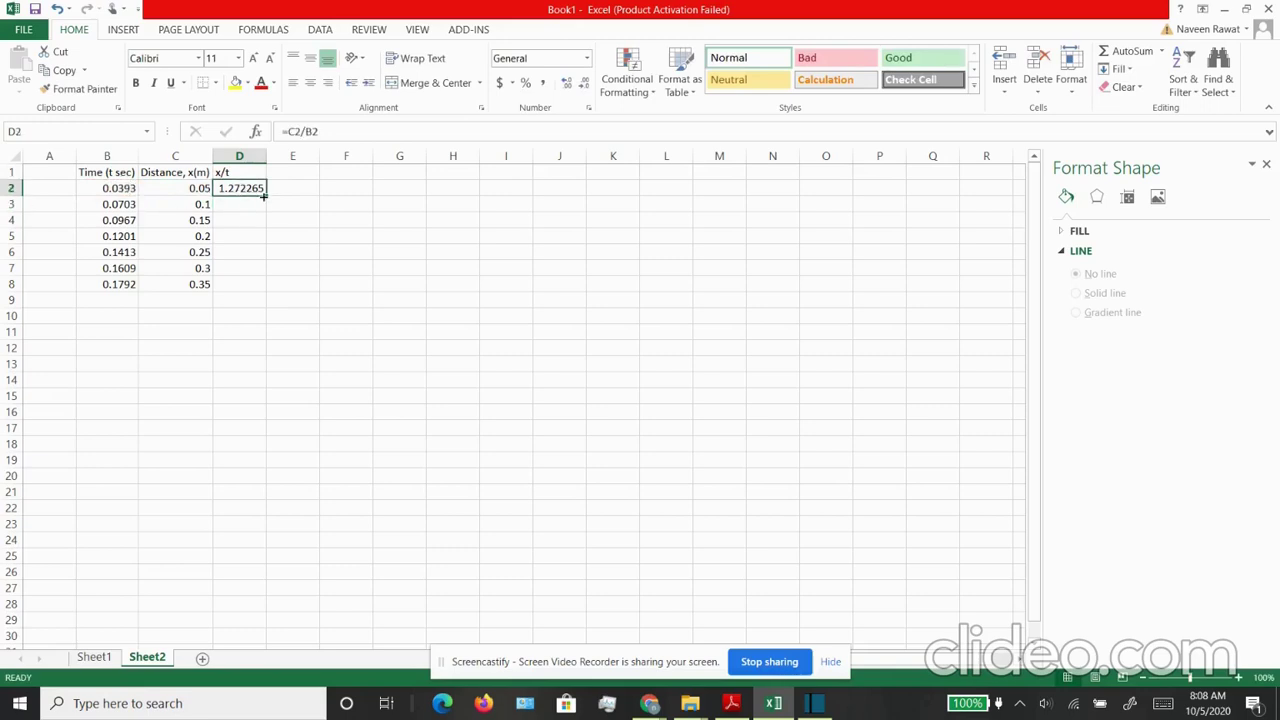
{"action": "left_click_drag", "start_coordinate": [266, 196], "coordinate": [262, 292]}
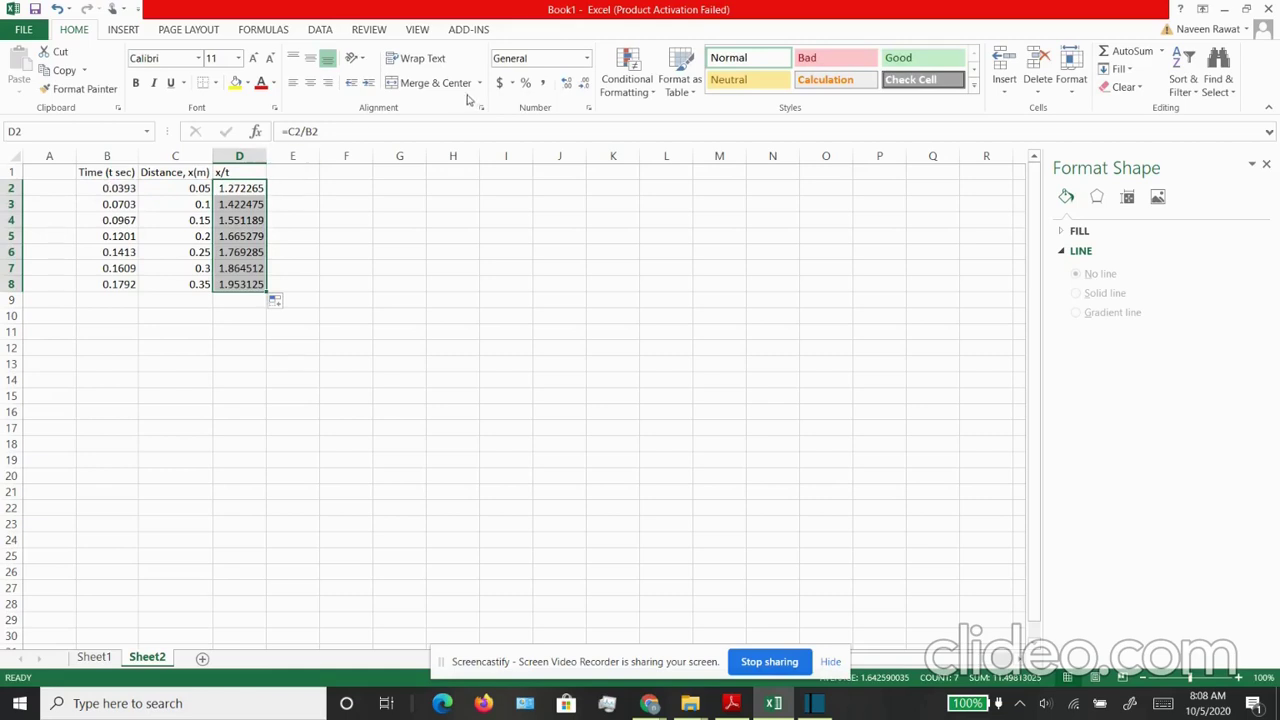
- Insert a scatter chart of the x/t values from the Insert tab
{"action": "left_click", "coordinate": [133, 35]}
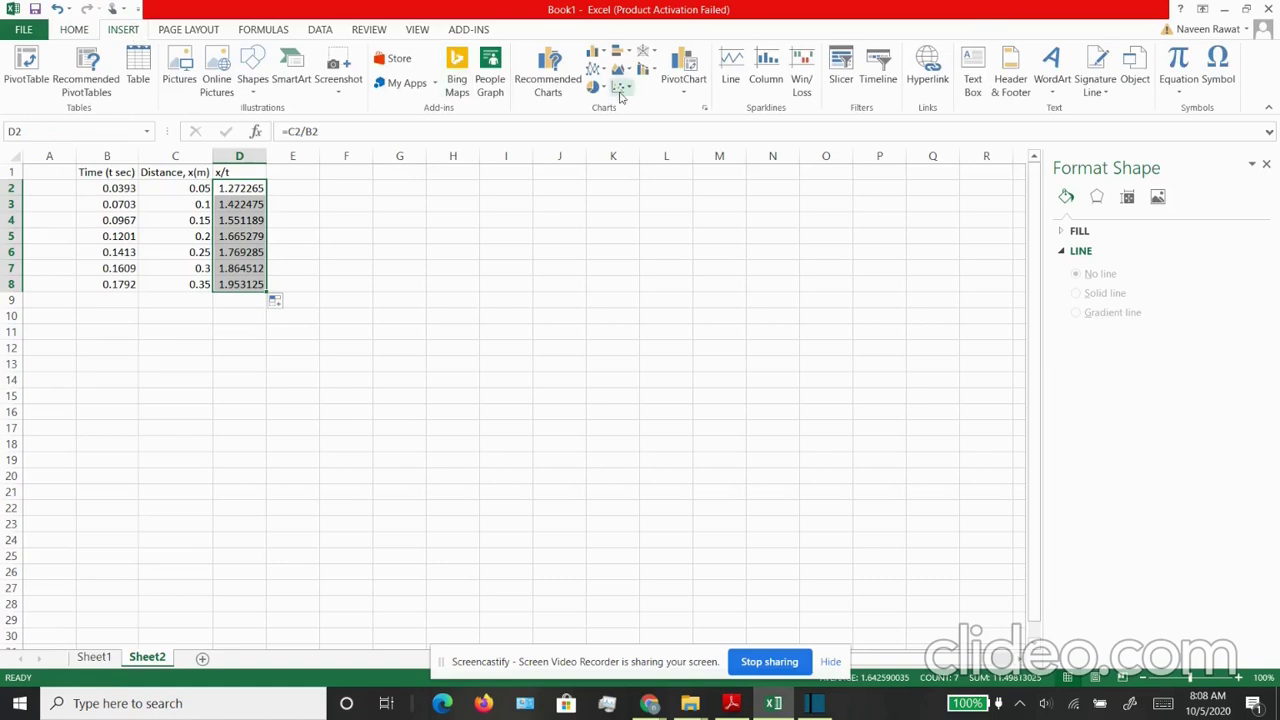
{"action": "left_click", "coordinate": [620, 96]}
{"action": "left_click", "coordinate": [632, 140]}
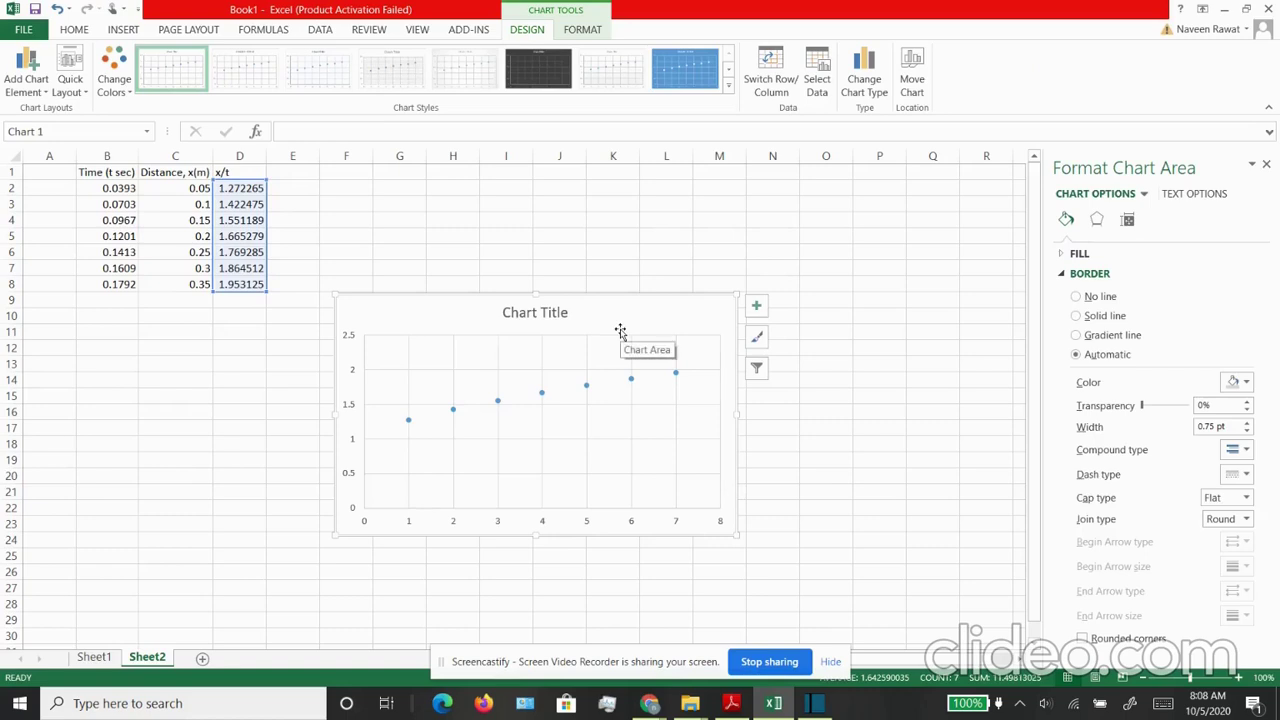
- Open the chart's Select Data Source dialog and select Series1
{"action": "left_click", "coordinate": [613, 419]}
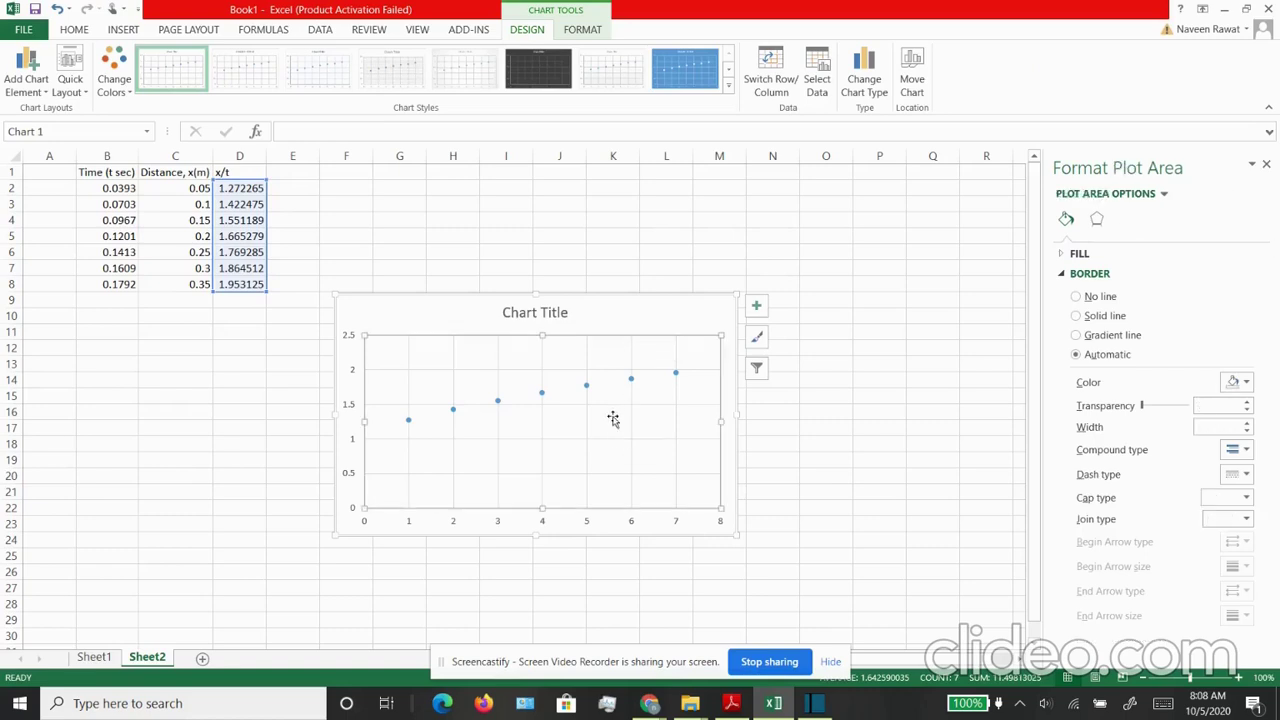
{"action": "right_click", "coordinate": [613, 419]}
{"action": "left_click", "coordinate": [645, 506]}
{"action": "left_click", "coordinate": [598, 342]}
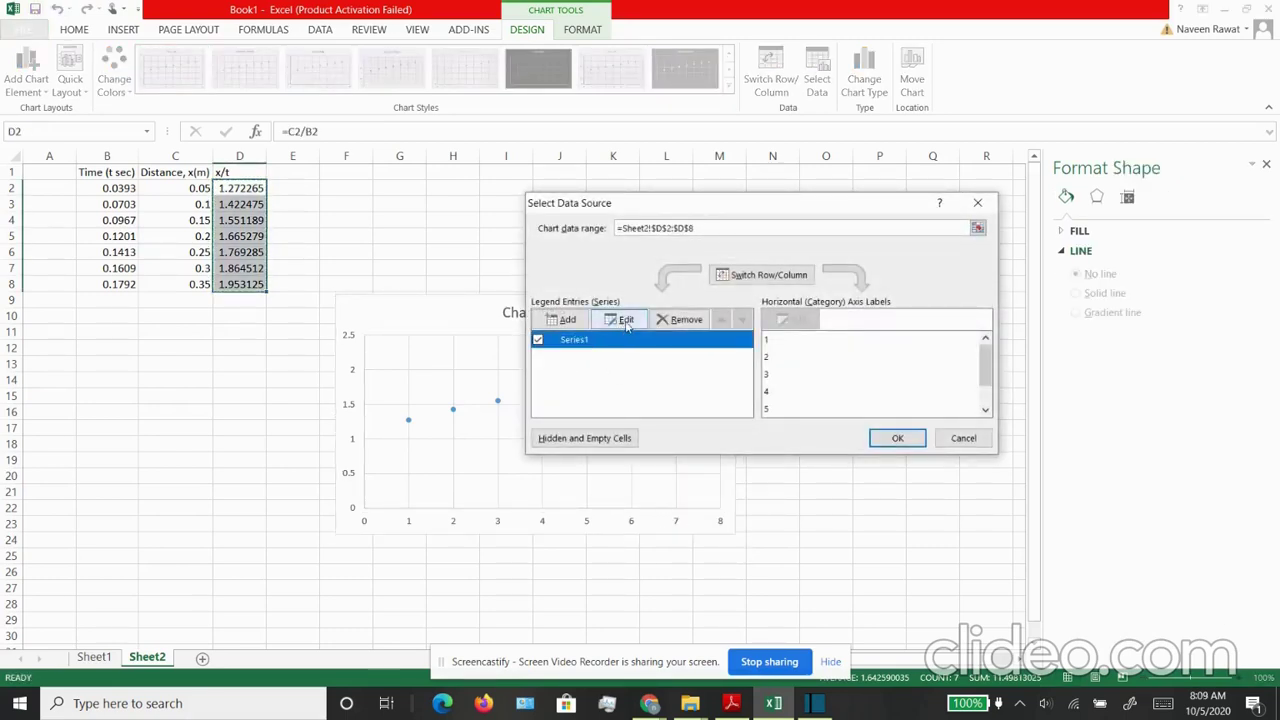
- Edit Series1 to use X values B2:B8, Y values D2:D8, named 'acceleration due to gravity'
{"action": "left_click", "coordinate": [624, 321]}
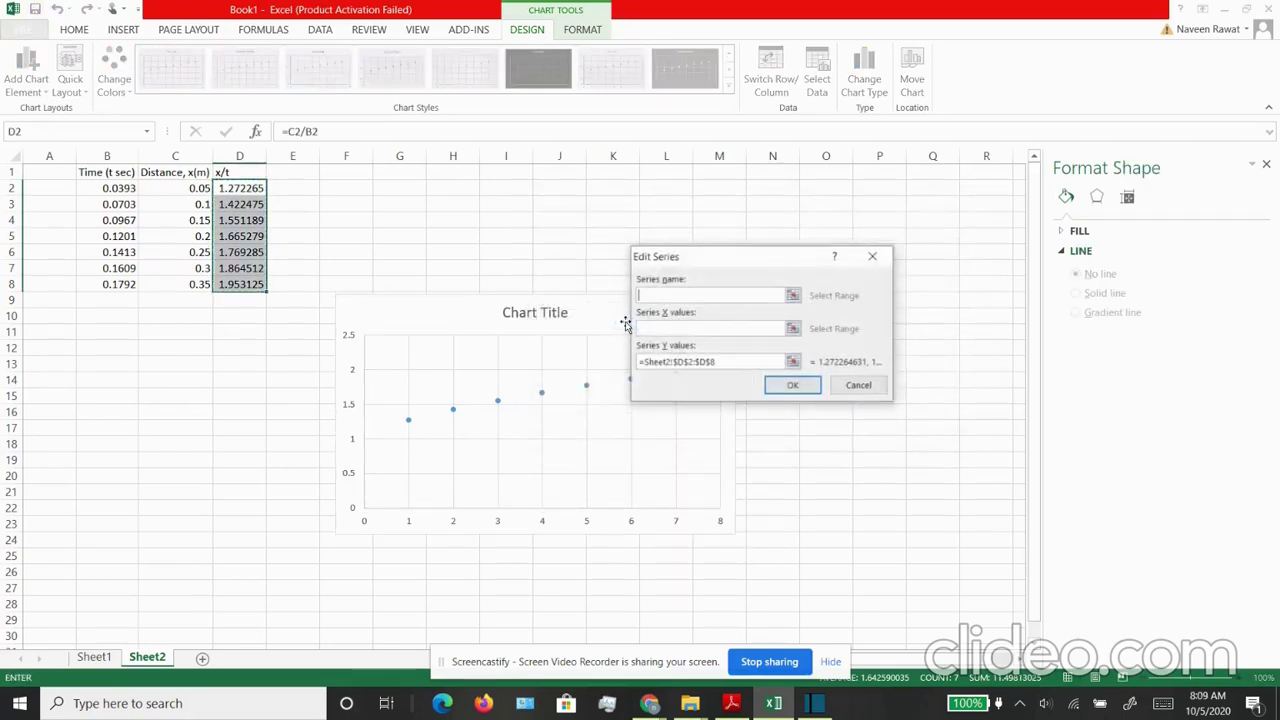
{"action": "left_click", "coordinate": [793, 329]}
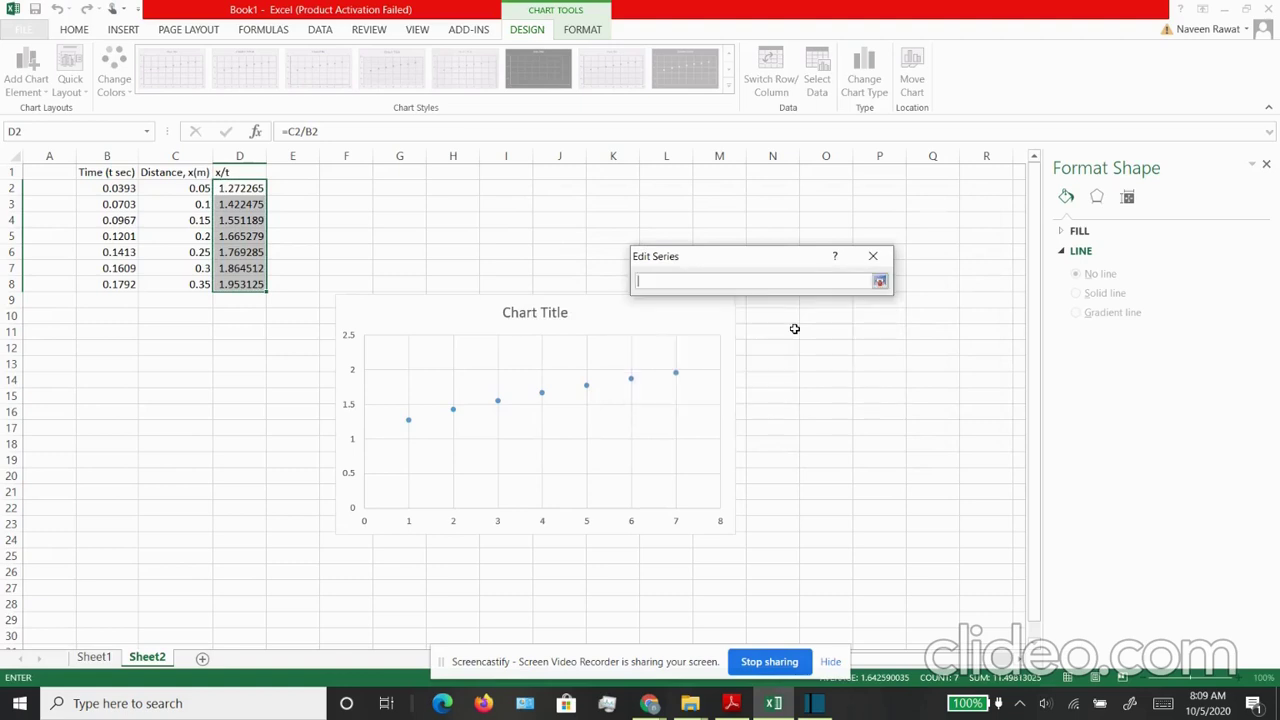
{"action": "left_click_drag", "start_coordinate": [107, 188], "coordinate": [112, 286]}
{"action": "left_click", "coordinate": [879, 282]}
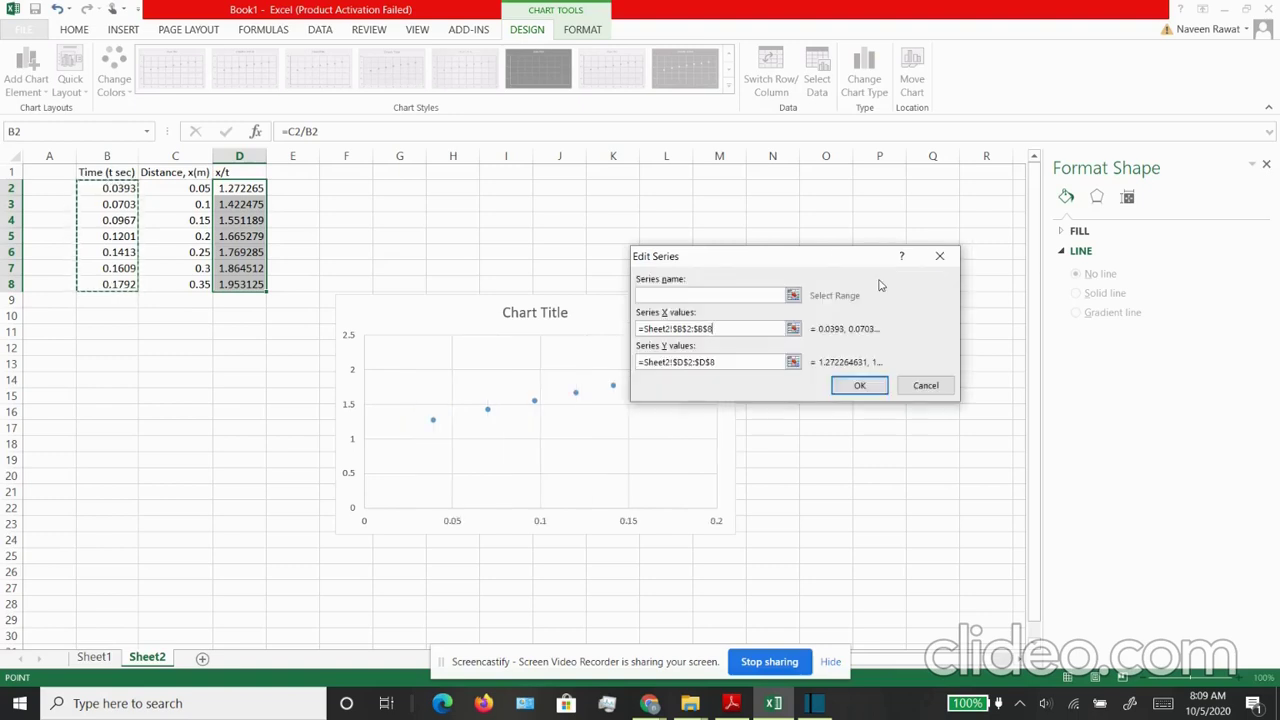
{"action": "left_click", "coordinate": [792, 362]}
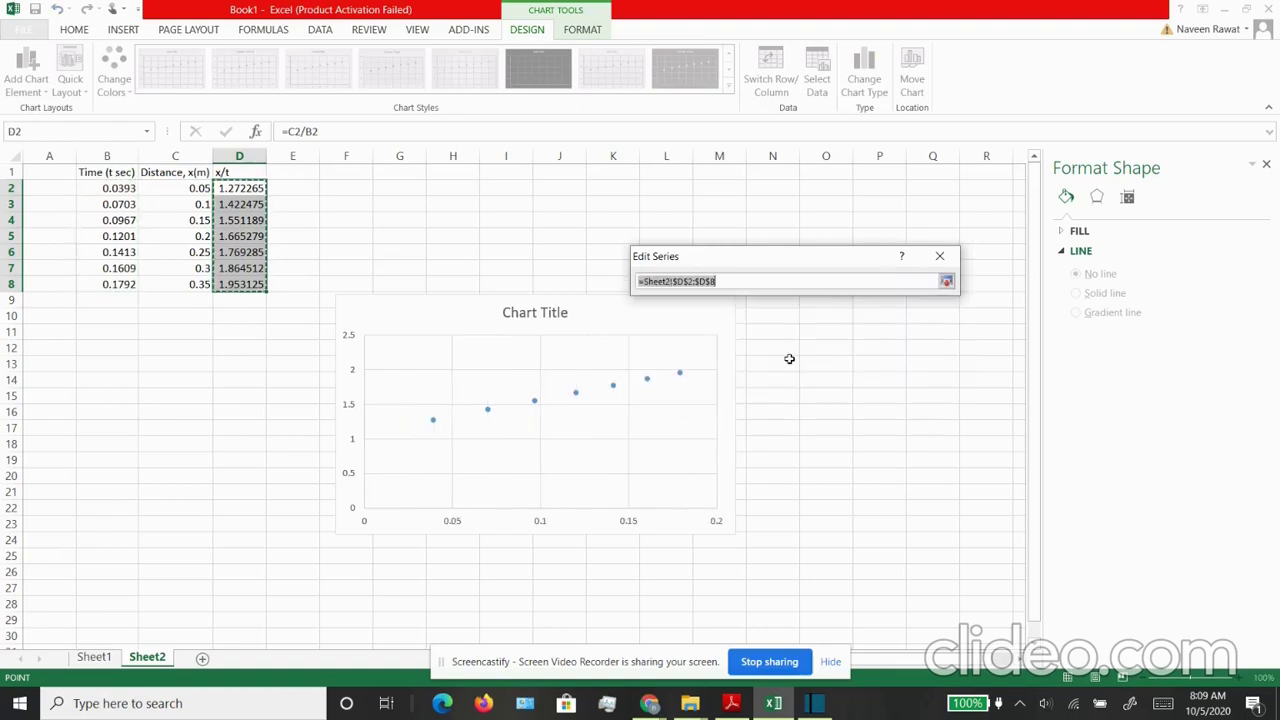
{"action": "left_click", "coordinate": [946, 283]}
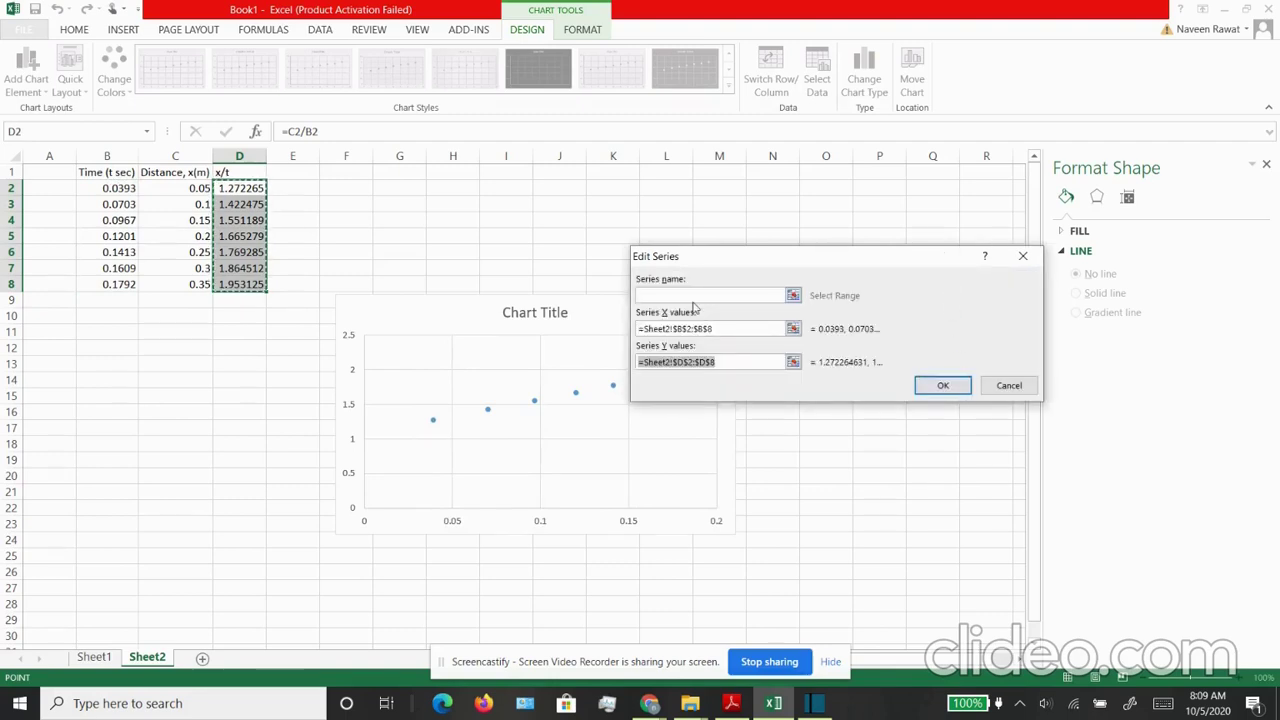
{"action": "left_click", "coordinate": [688, 297]}
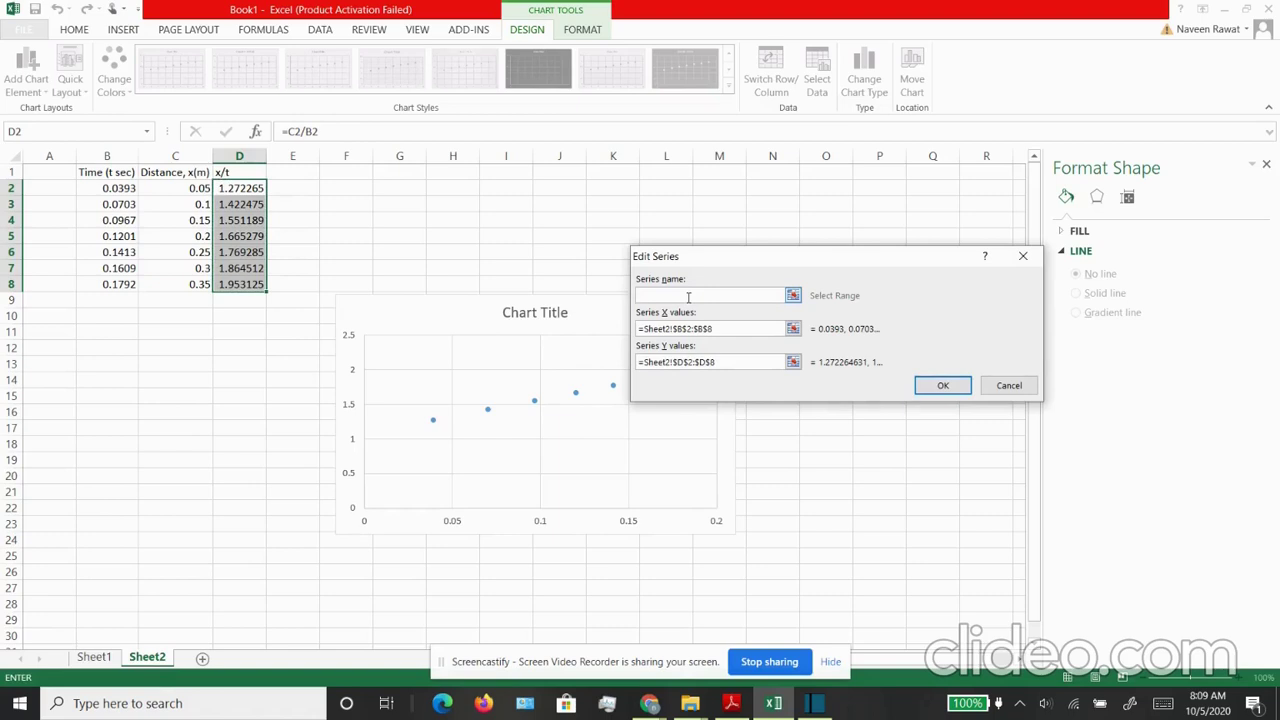
{"action": "type", "text": "acceleration due to gravity"}
{"action": "key", "text": "Return"}
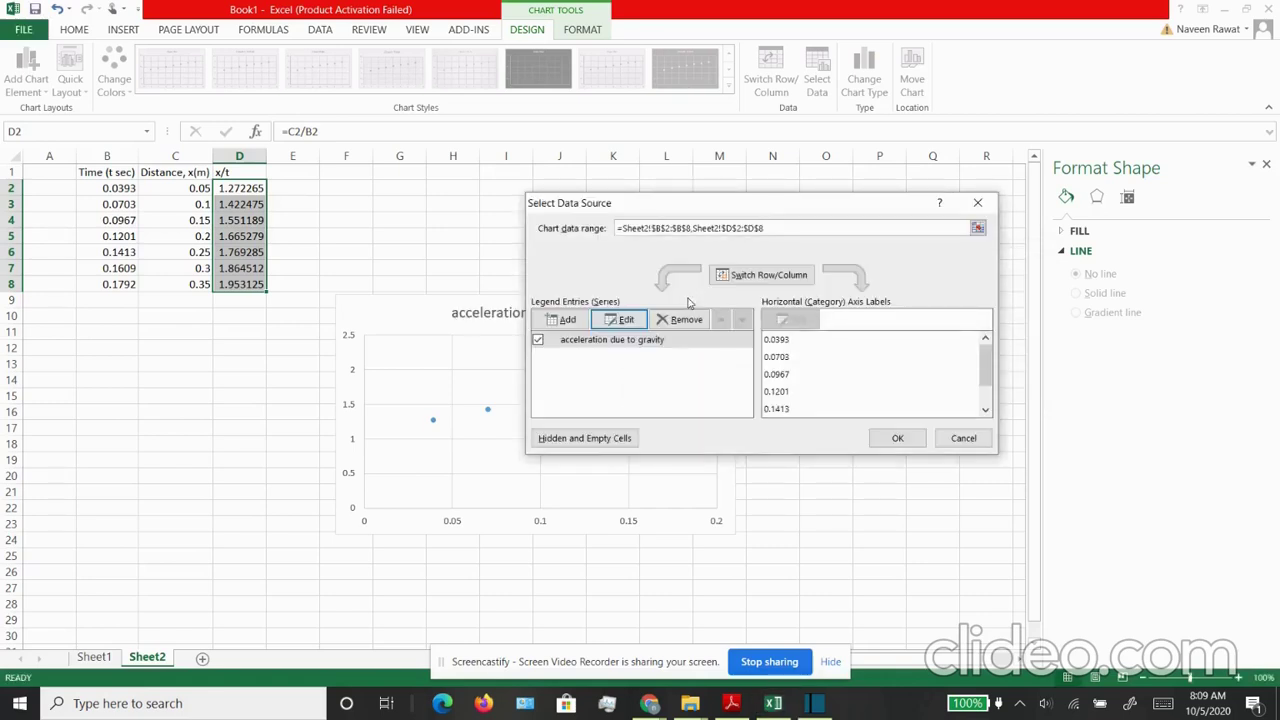
- Apply the chart data and add a linear trendline to the series
{"action": "left_click", "coordinate": [897, 439]}
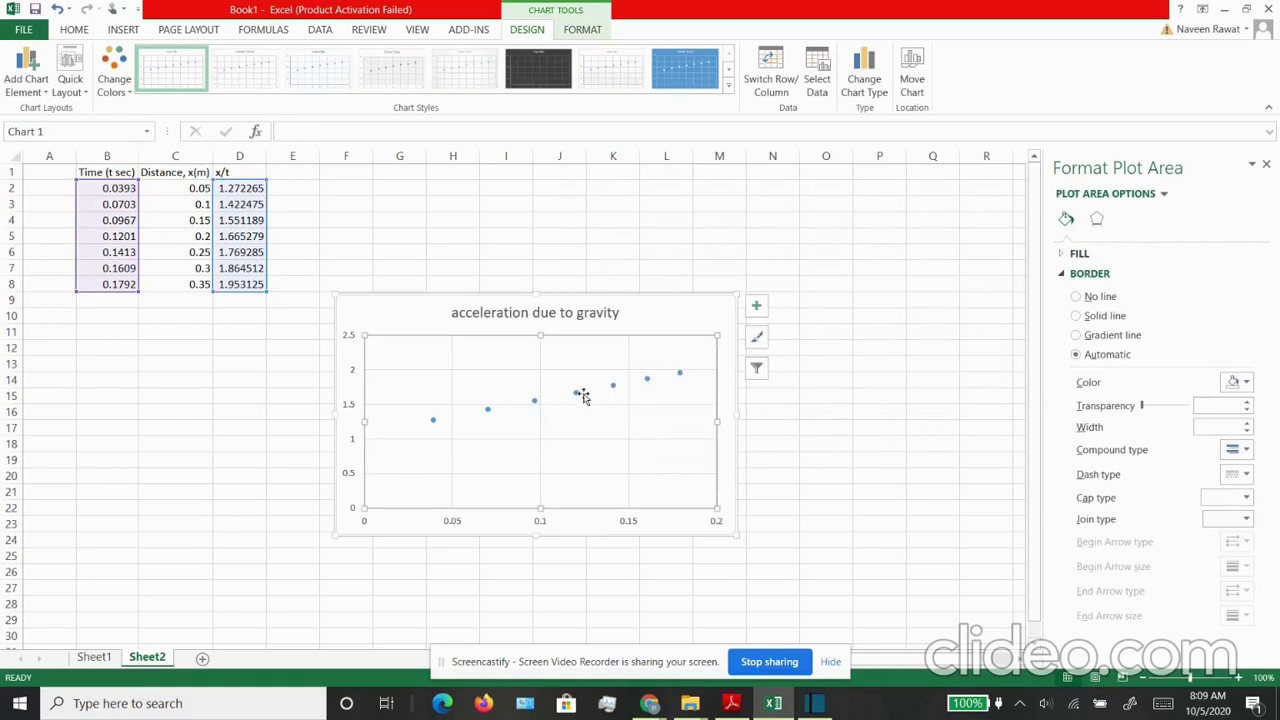
{"action": "left_click", "coordinate": [577, 392]}
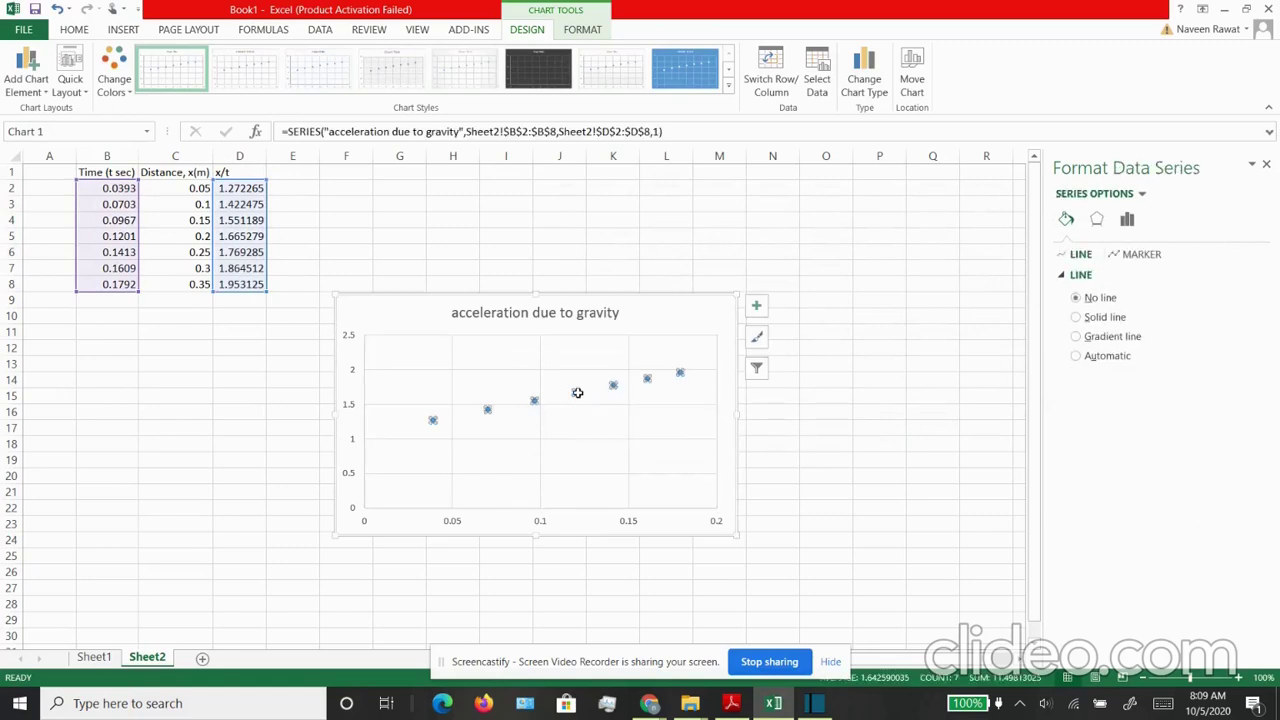
{"action": "right_click", "coordinate": [577, 392]}
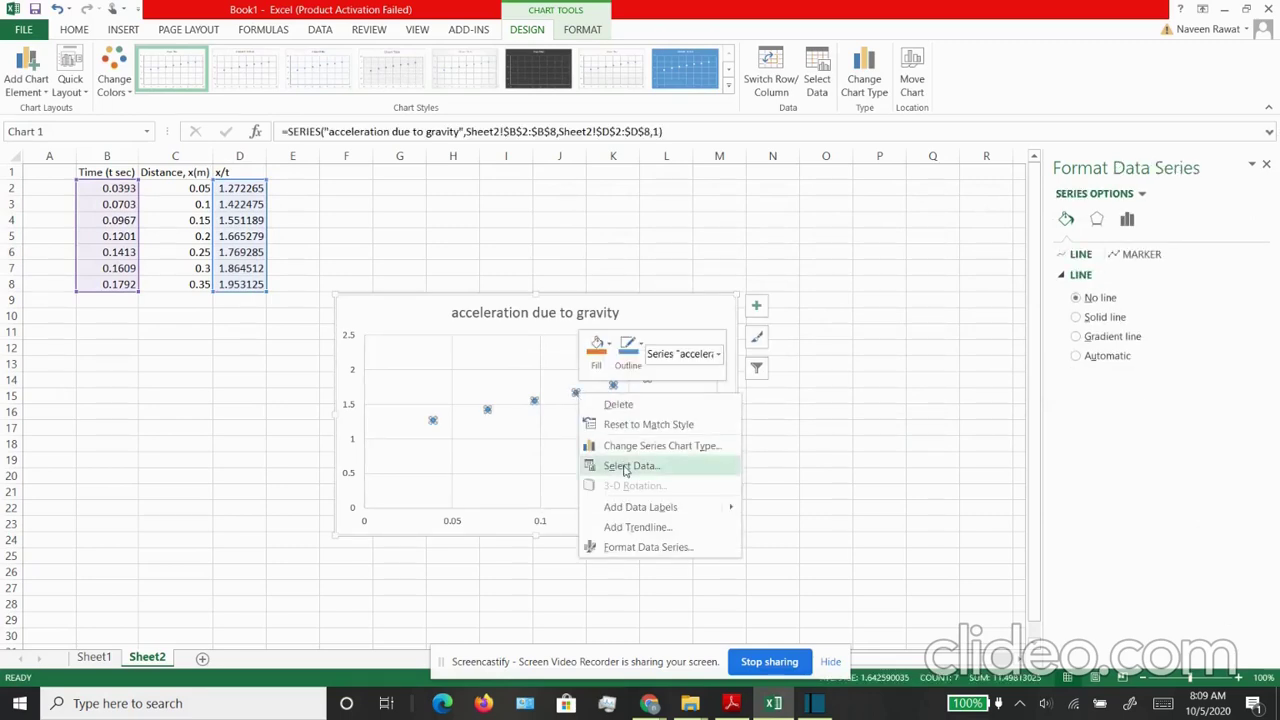
{"action": "left_click", "coordinate": [632, 527]}
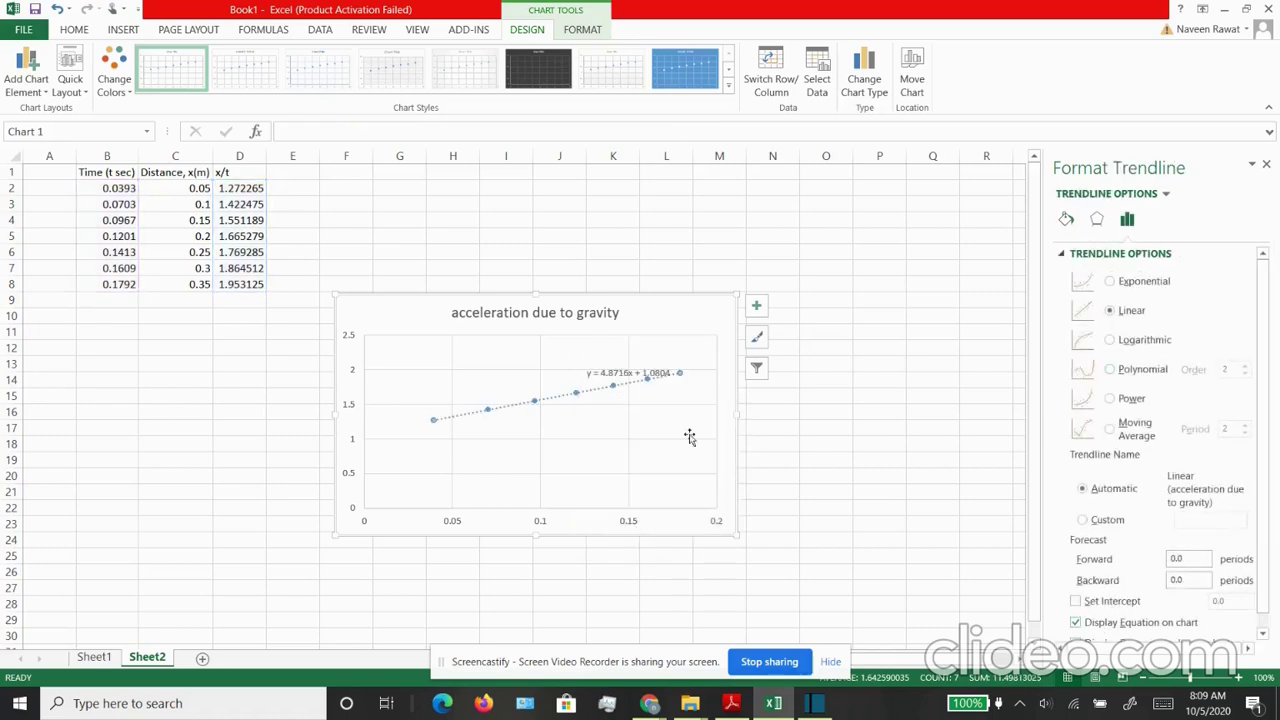
- Move the equation y = 4.8716x + 1.0804 up and left and set its font size to 16
{"action": "left_click_drag", "start_coordinate": [628, 376], "coordinate": [525, 362]}
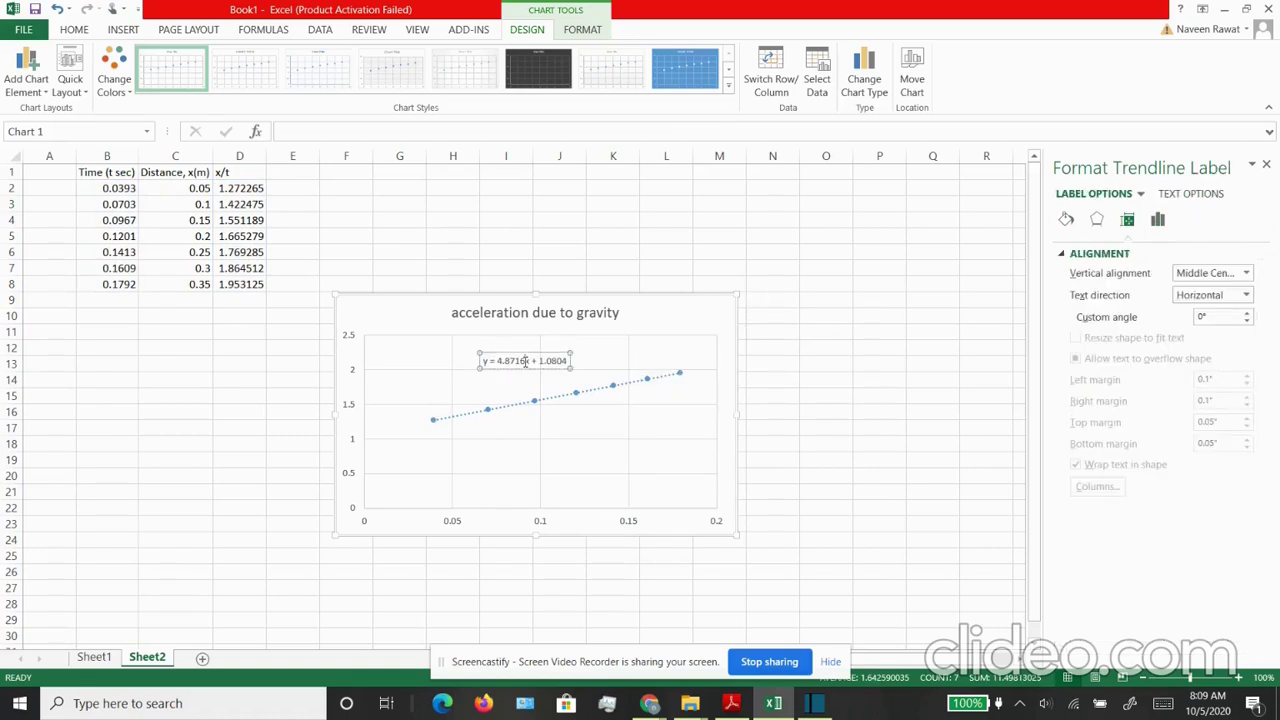
{"action": "triple_click", "coordinate": [525, 361]}
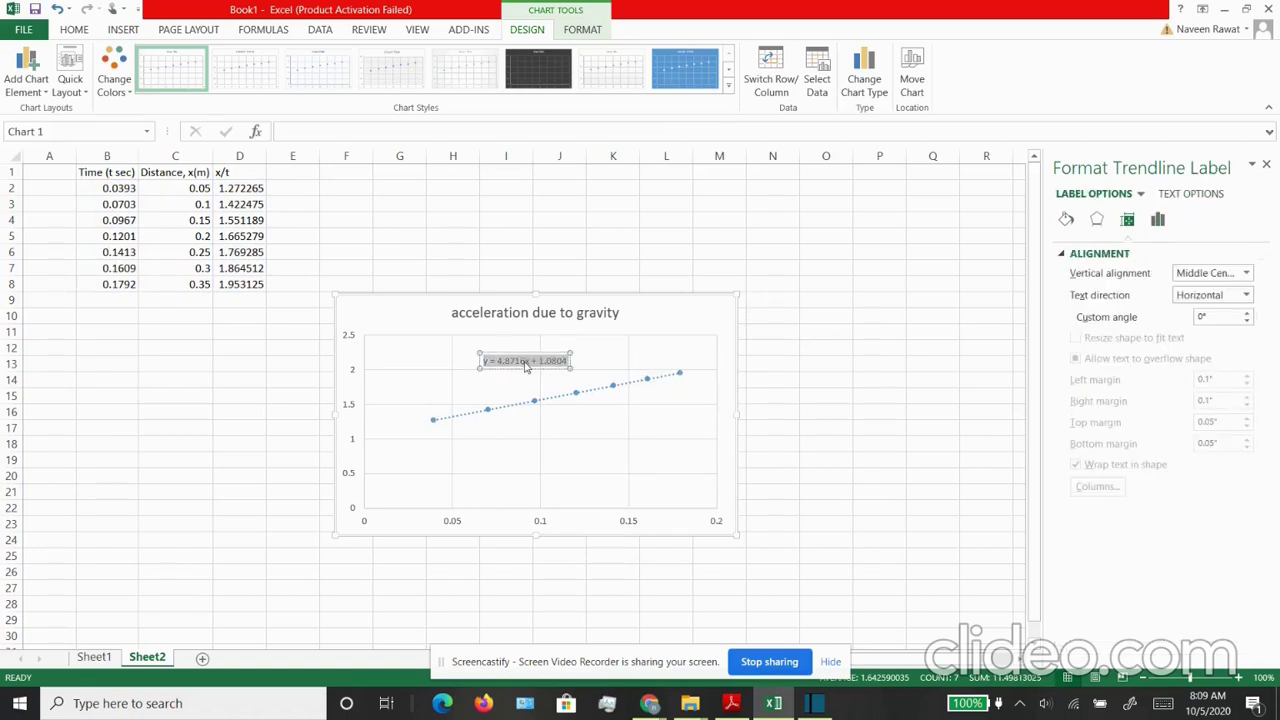
{"action": "left_click", "coordinate": [72, 30]}
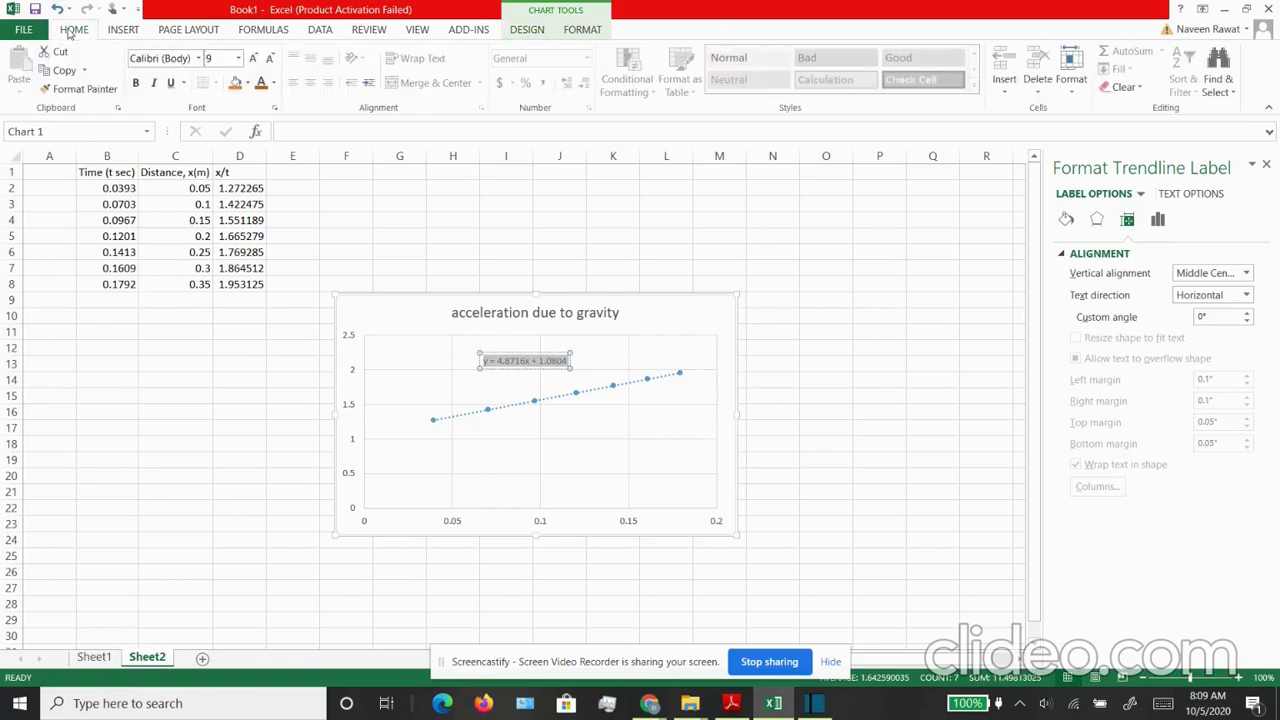
{"action": "left_click", "coordinate": [239, 62]}
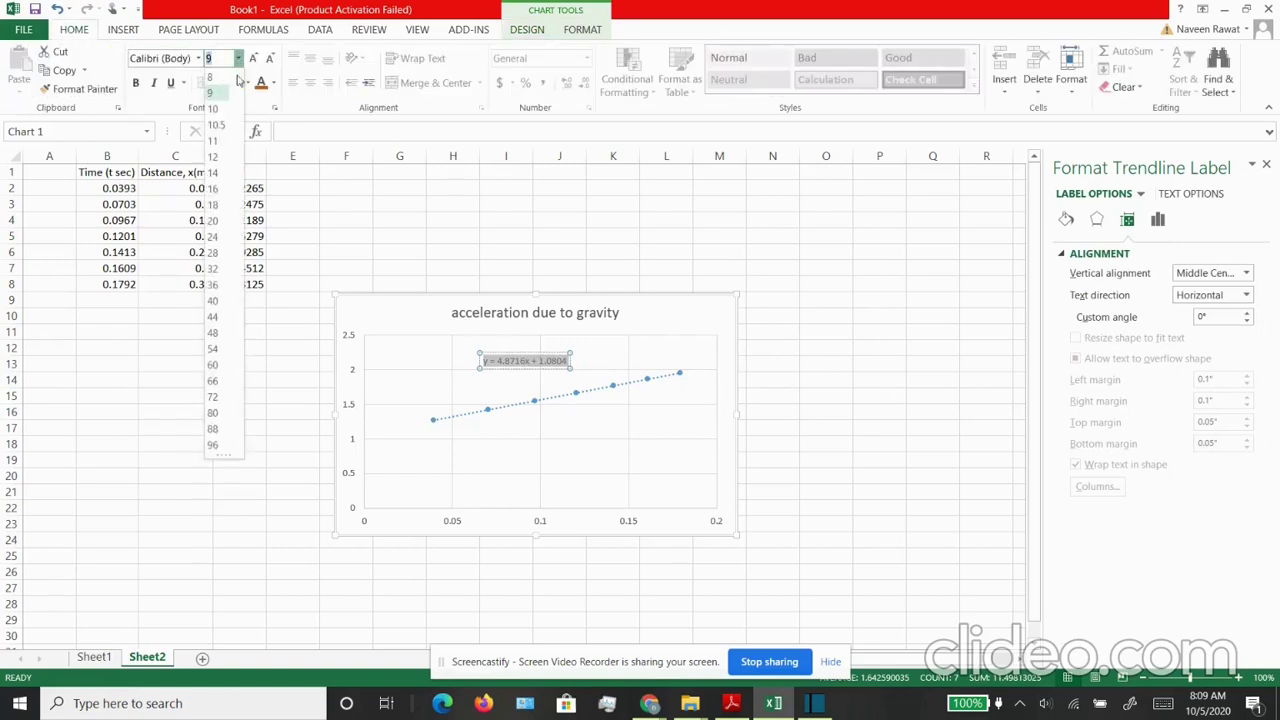
{"action": "left_click", "coordinate": [225, 190]}
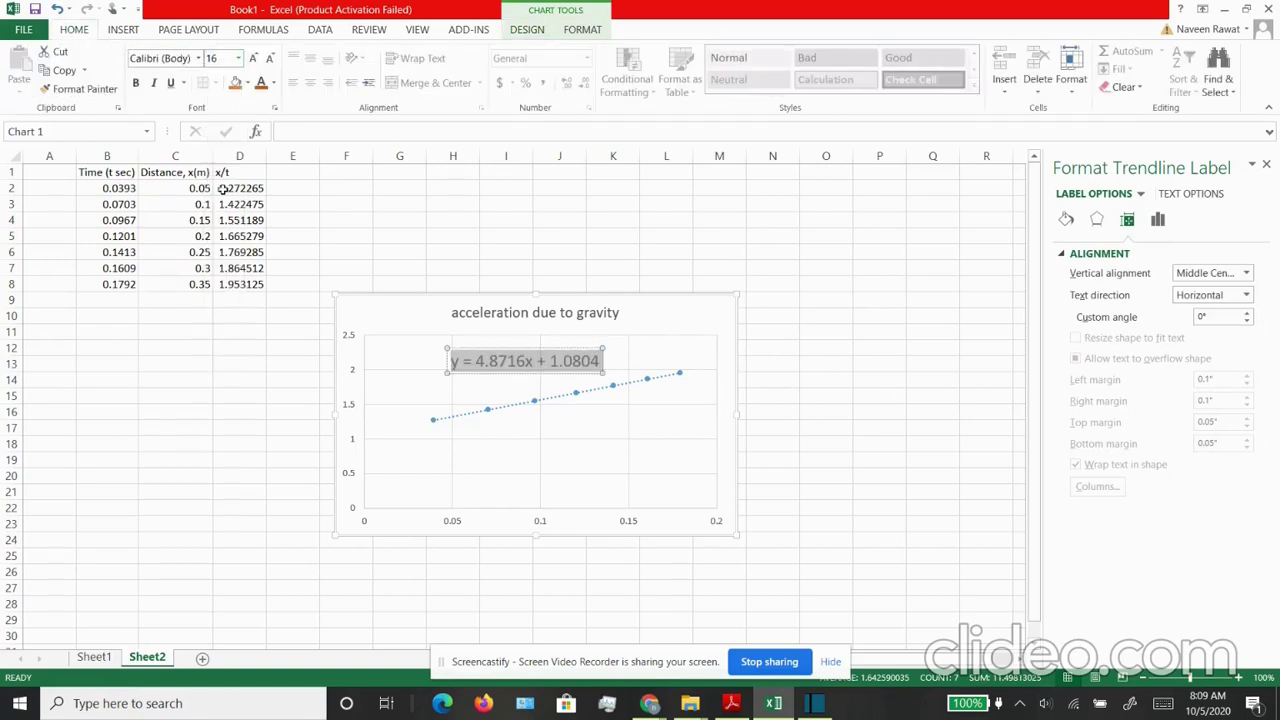
{"action": "left_click", "coordinate": [517, 465]}
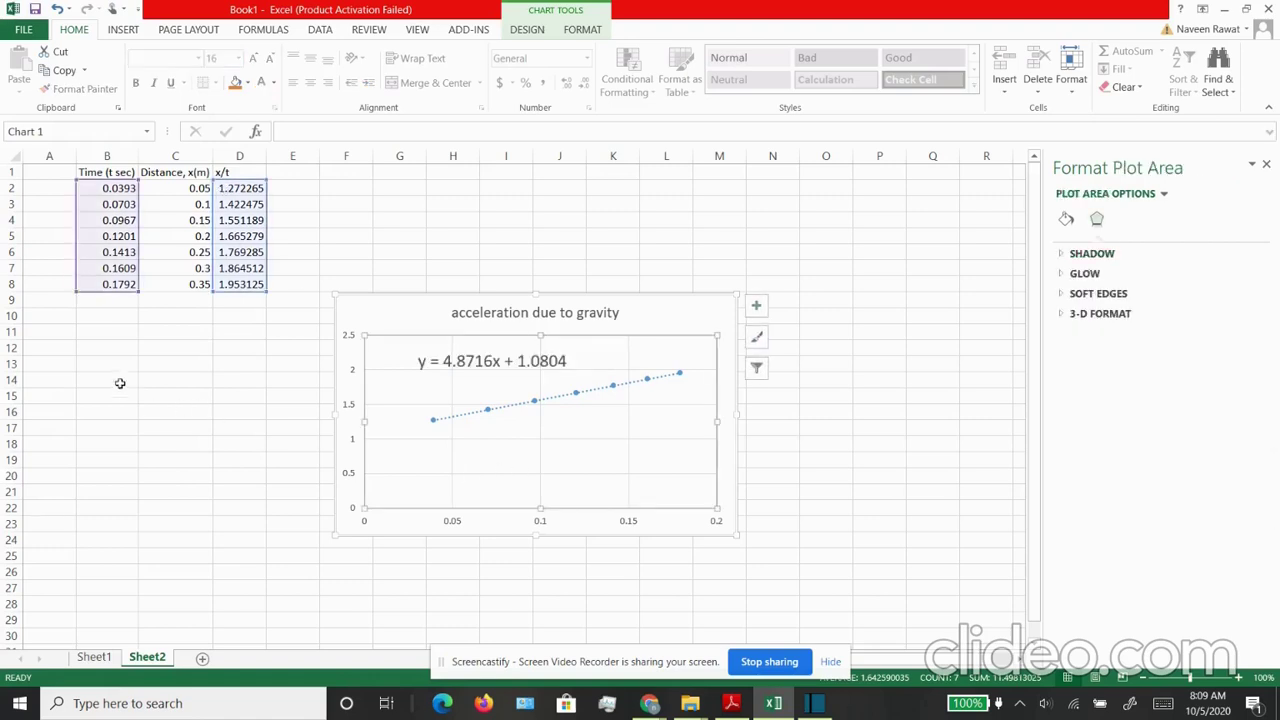
- Enter =4.8716*2 in B12, giving g as 9.7432 from twice the trendline slope
{"action": "left_click", "coordinate": [106, 352]}
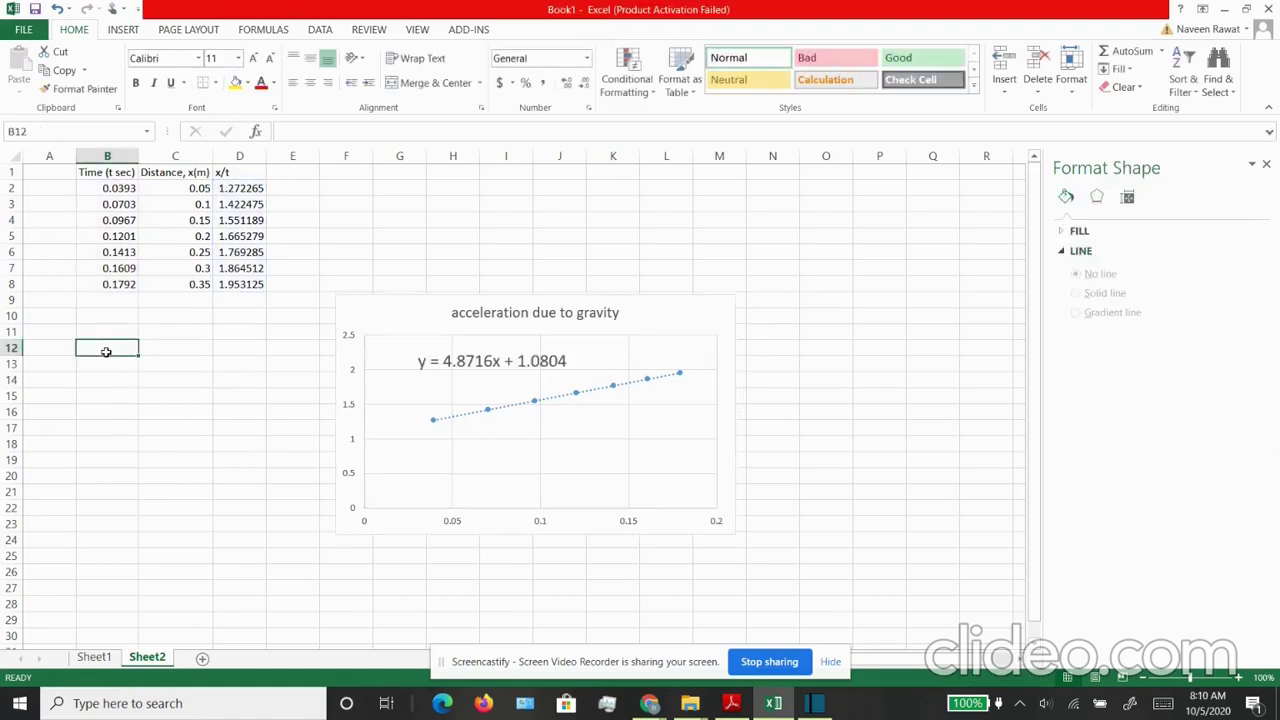
{"action": "type", "text": "="}
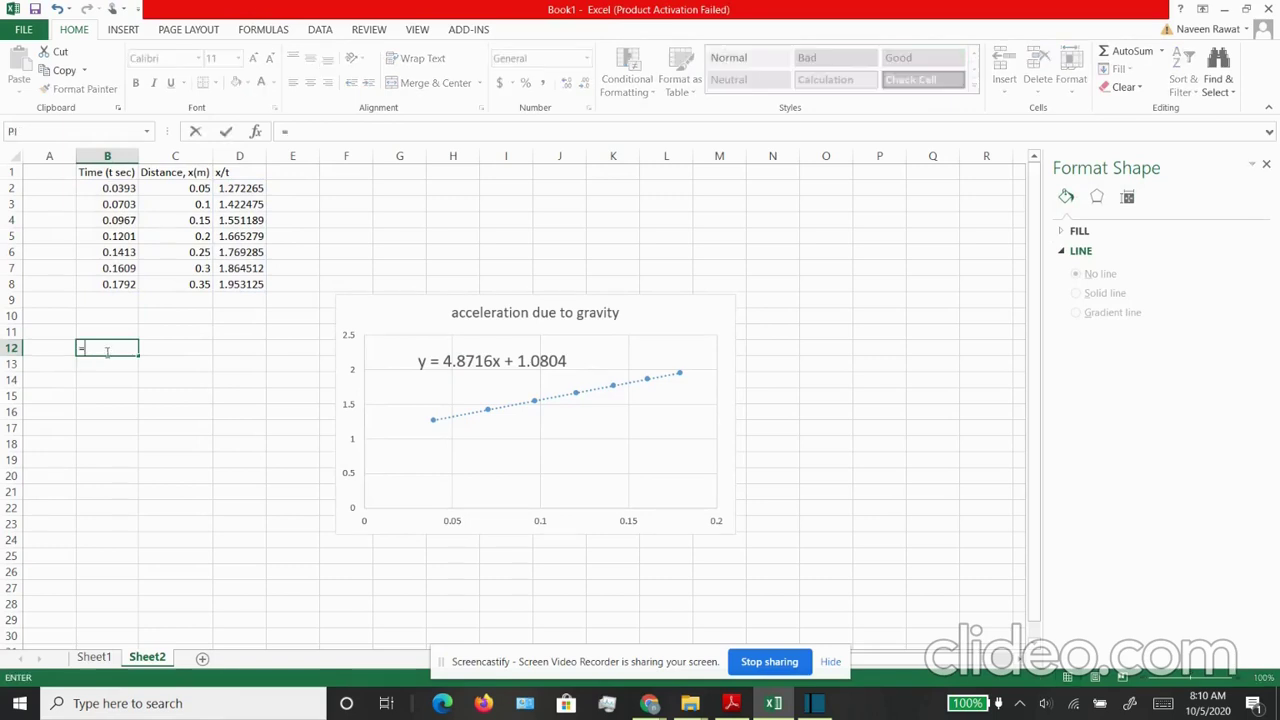
{"action": "type", "text": "4.8716"}
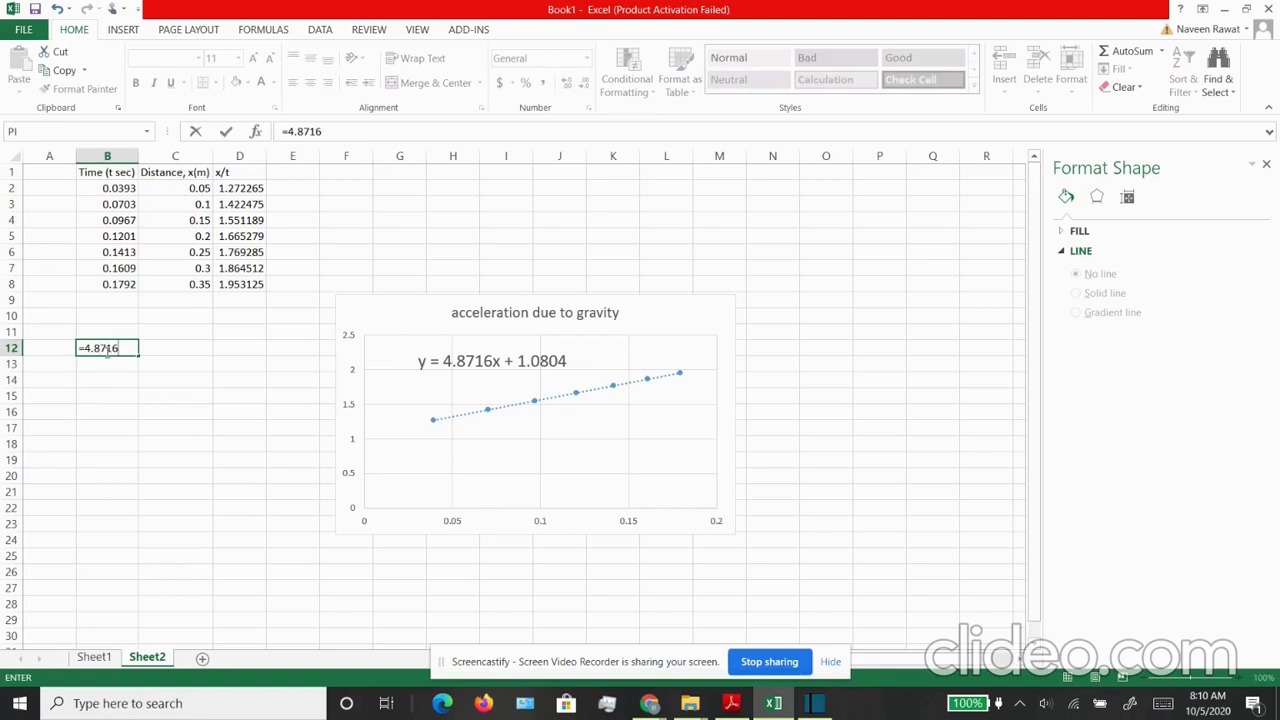
{"action": "type", "text": "*2"}
{"action": "key", "text": "Return"}
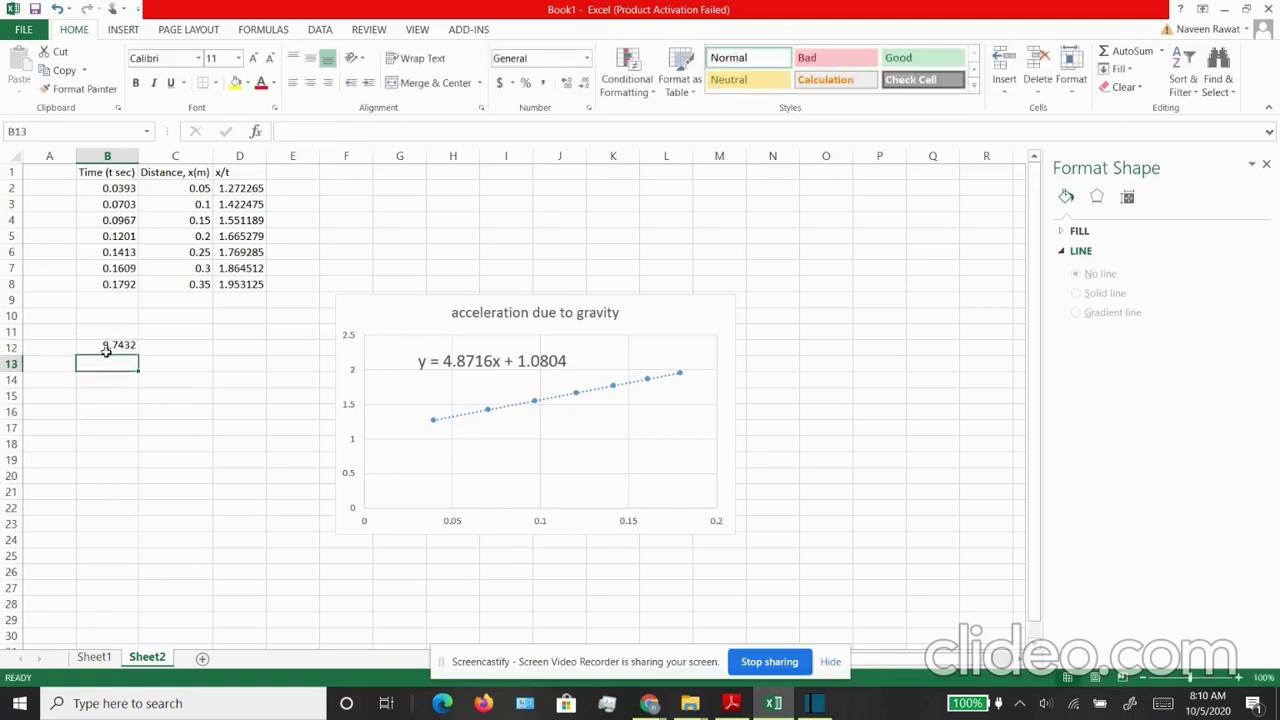
{"action": "left_click", "coordinate": [177, 351]}
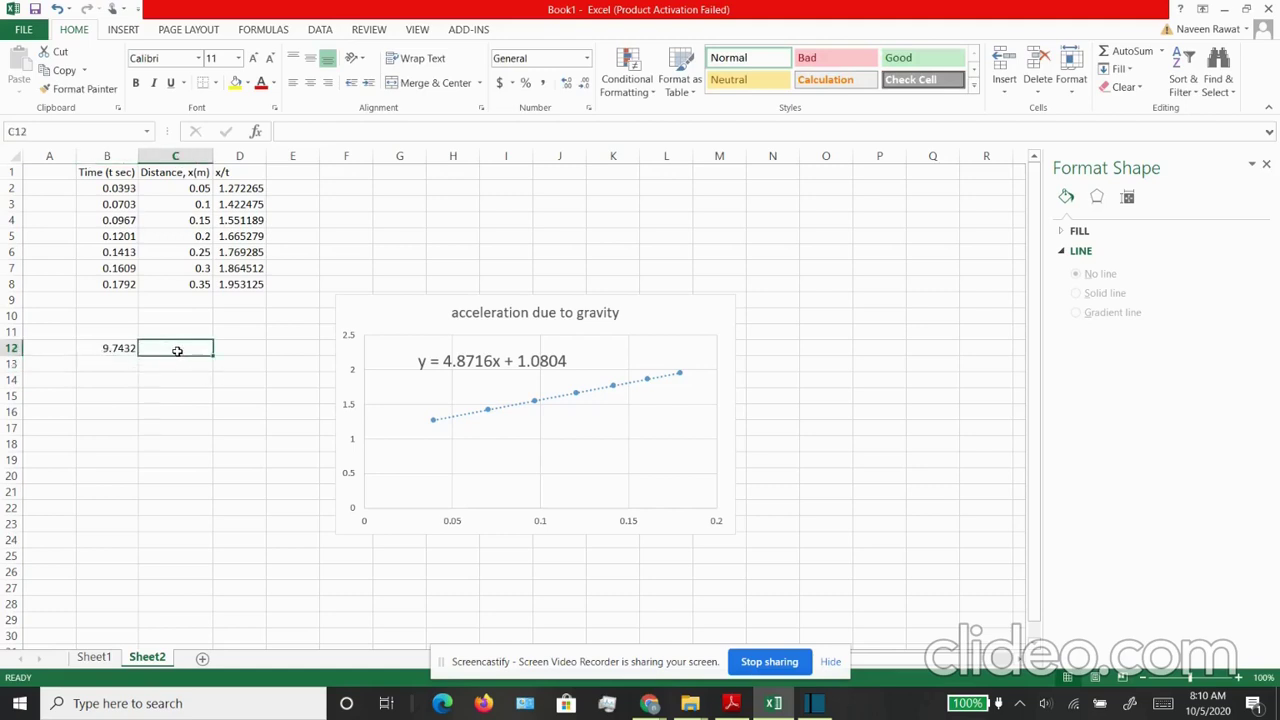
{"action": "left_click", "coordinate": [153, 377]}
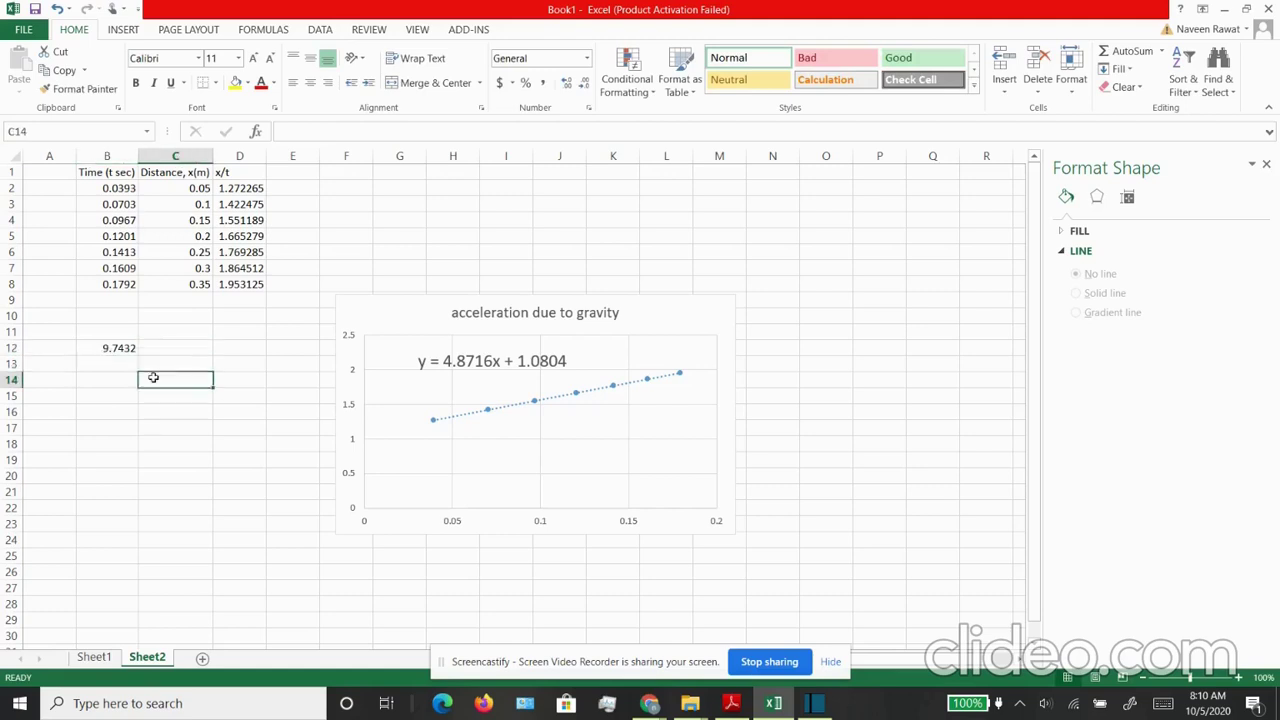